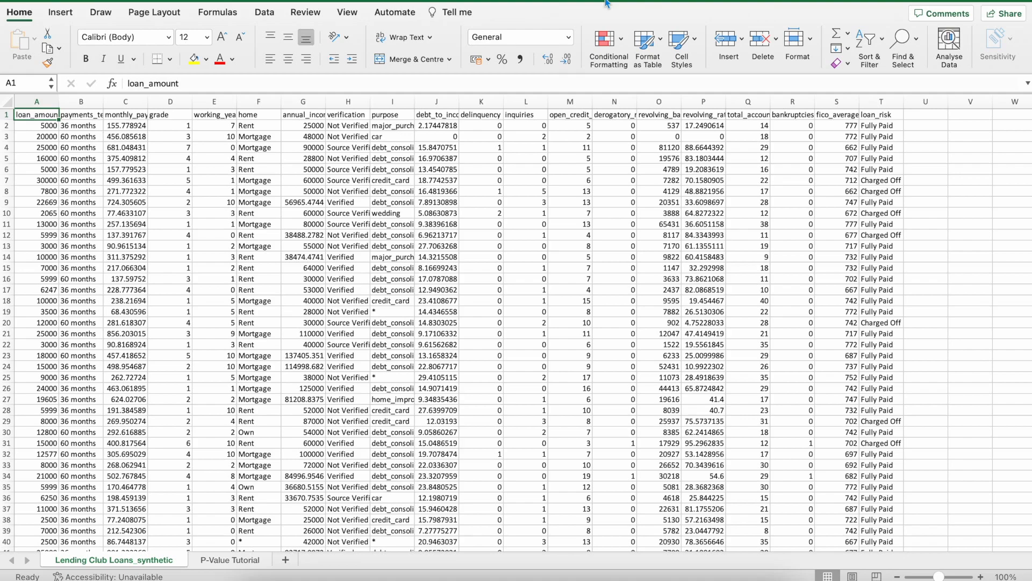
scroll(607, 176, right, 1)
scroll(607, 176, left, 2)
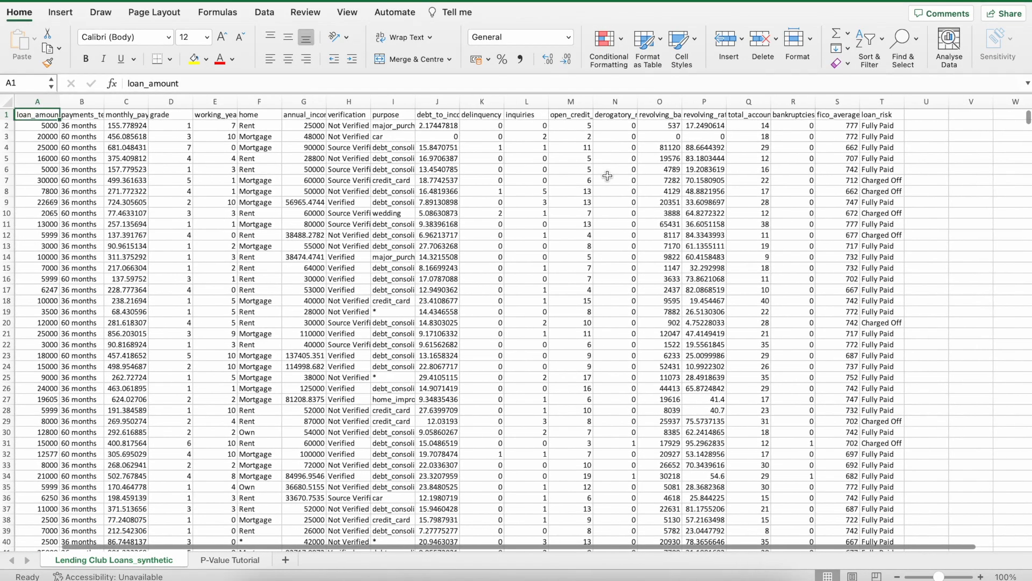
scroll(607, 175, up, 1)
scroll(607, 175, up, 1)
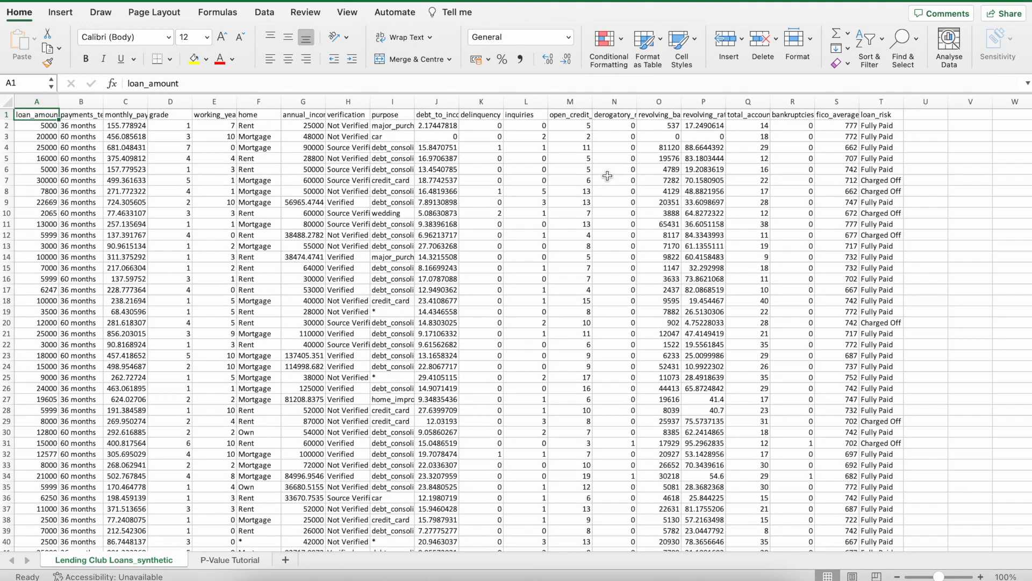
click(320, 210)
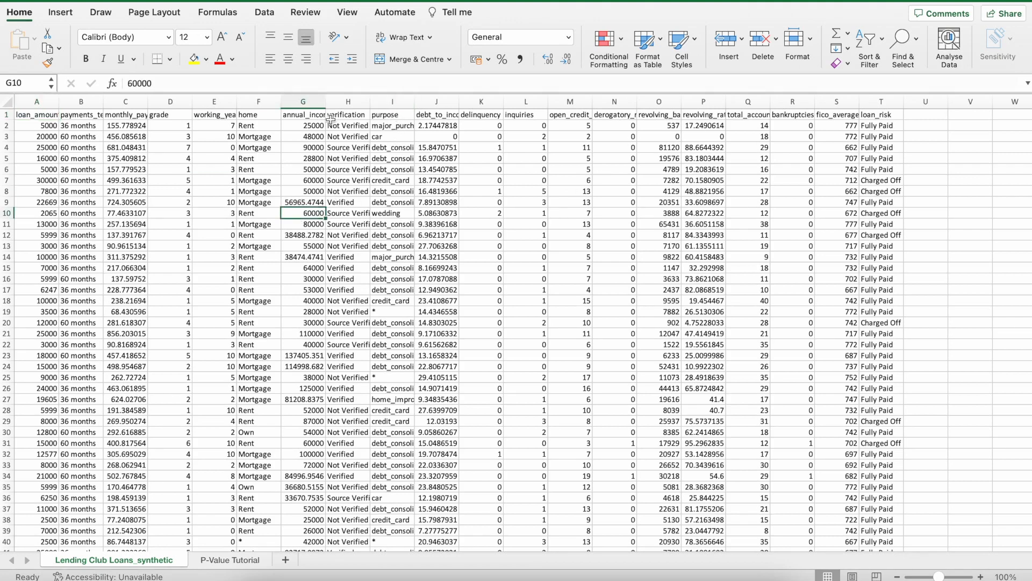
Copy the loan_amount and purpose columns from the Lending Club Loans_synthetic sheet into the P-Value Tutorial sheet, starting at A1.
click(50, 104)
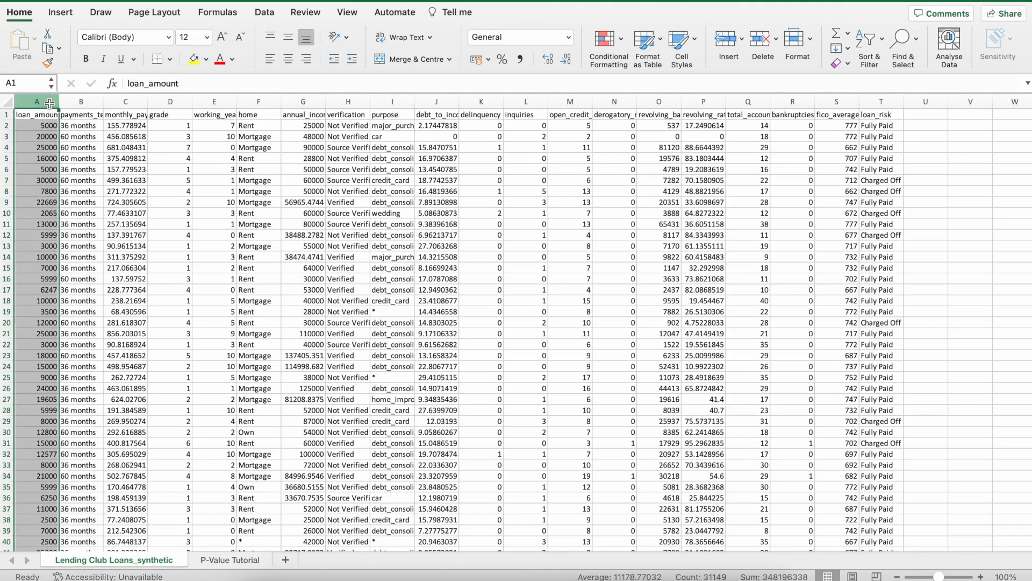
super+click(399, 103)
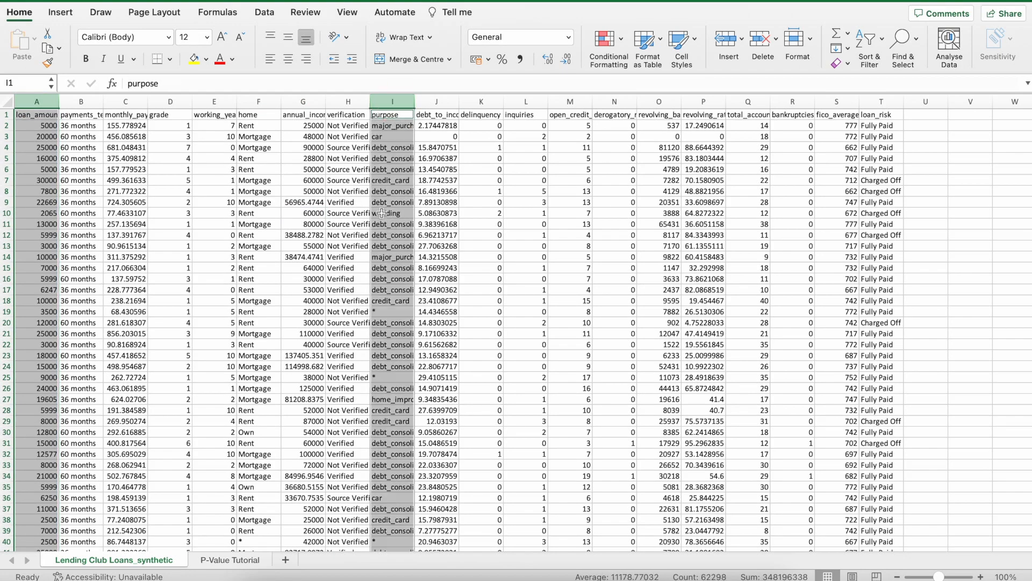
key(super+c)
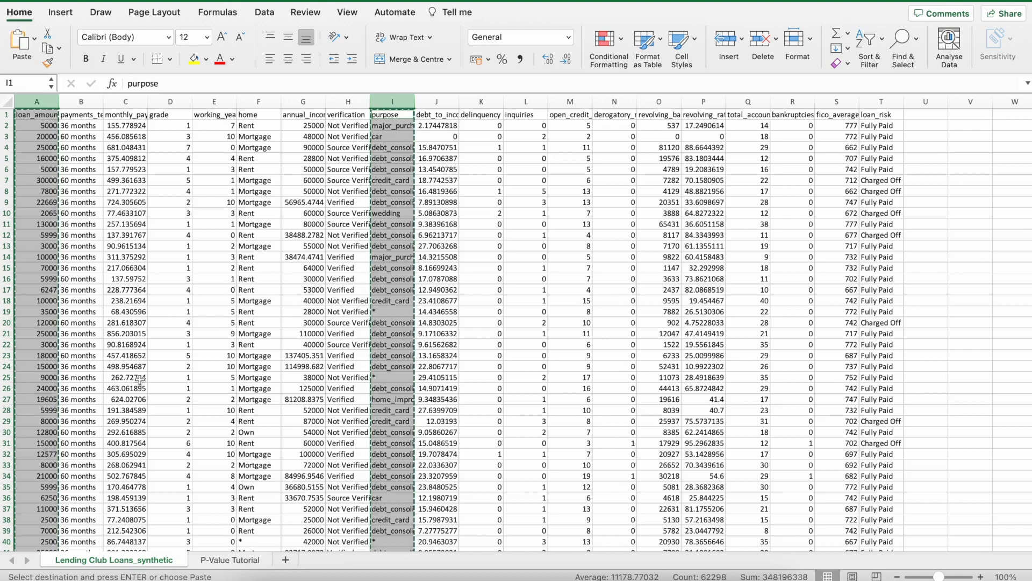
click(228, 560)
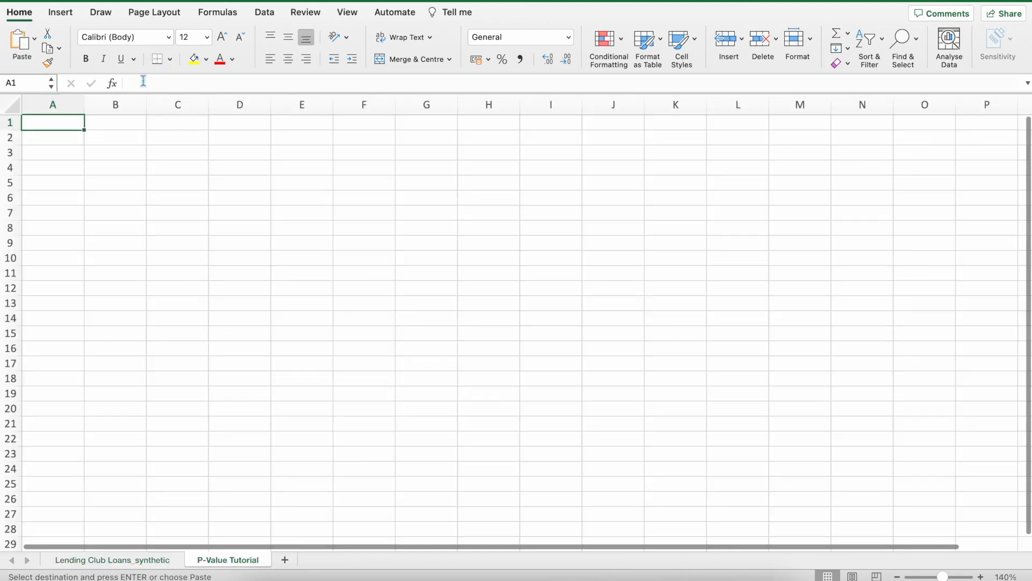
key(Return)
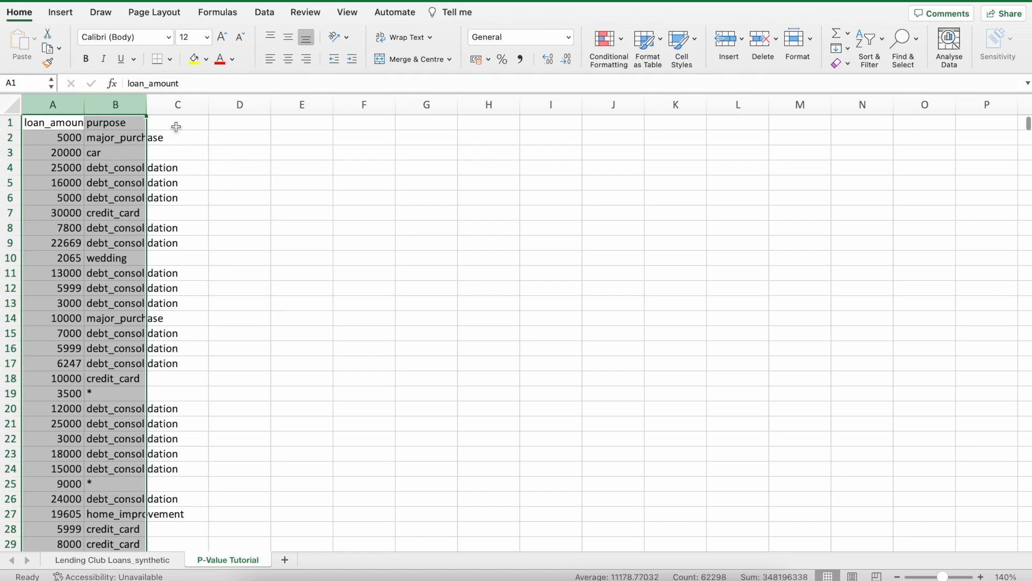
Auto-fit the widths of columns A and B to their contents, then deselect them.
double_click(145, 105)
click(261, 198)
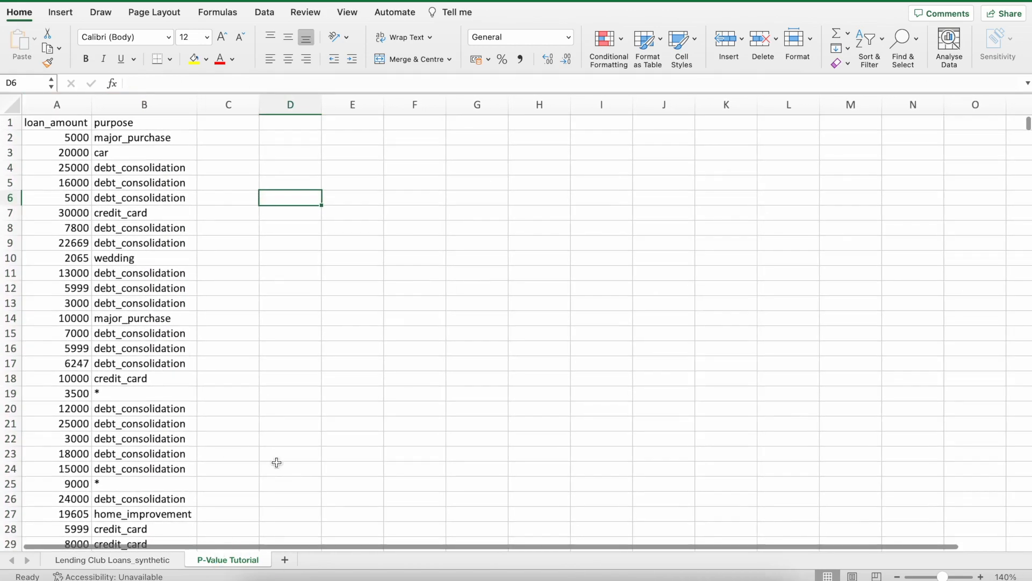
click(290, 262)
scroll(289, 263, up, 2)
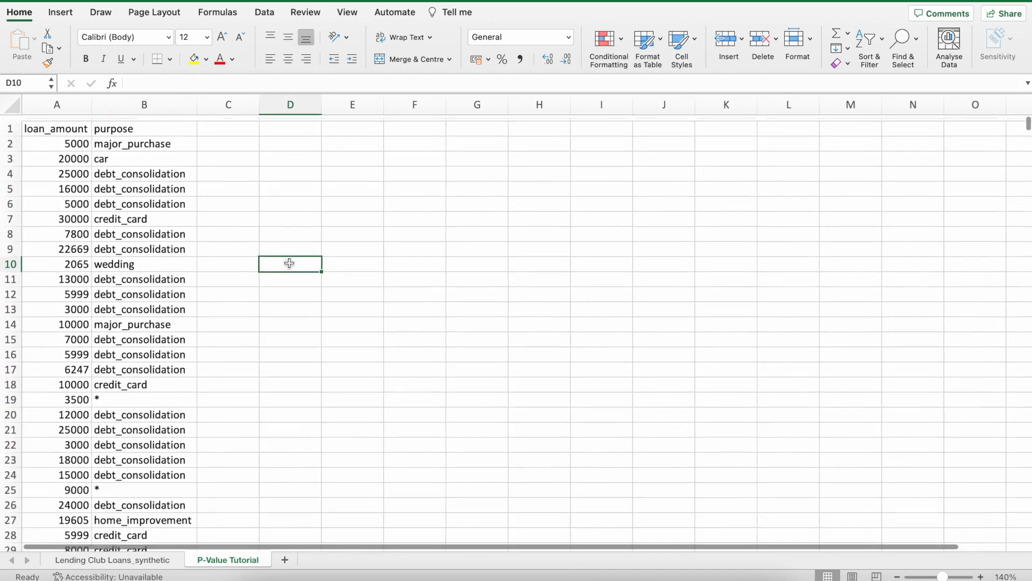
Examine the loan amounts in column A and the different loan purposes in column B.
click(63, 118)
key(ctrl+shift+Down)
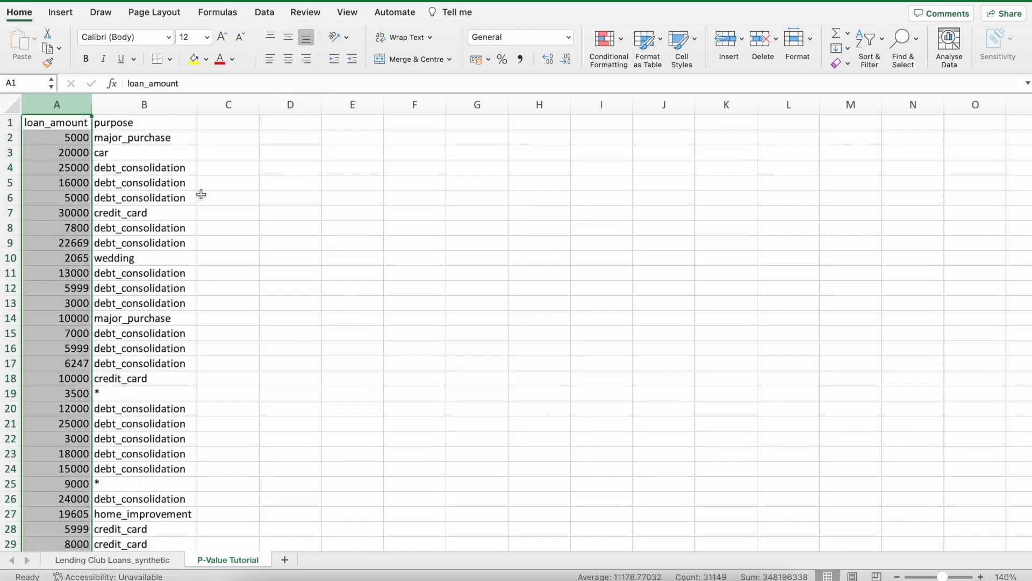
click(149, 100)
click(230, 138)
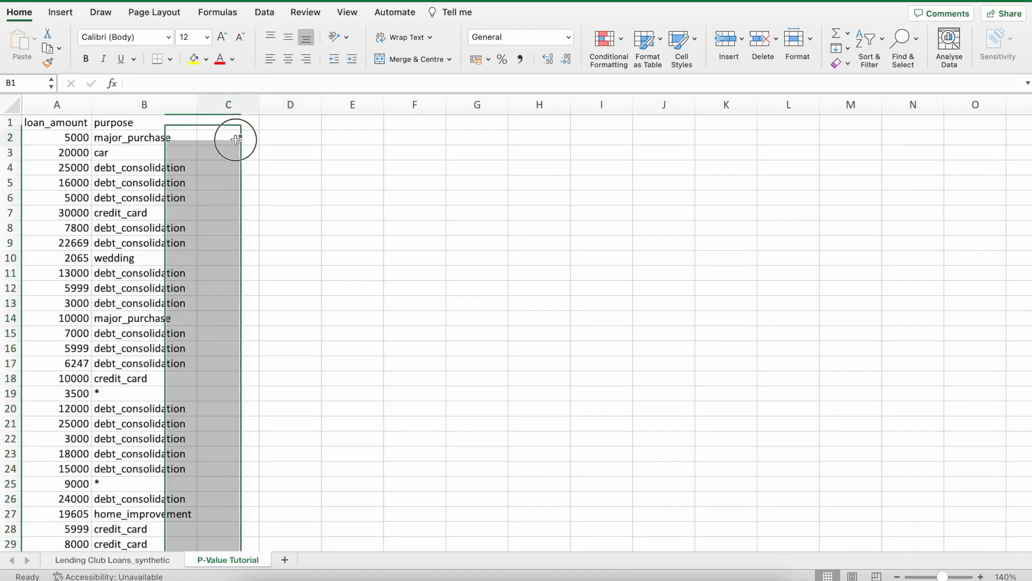
scroll(213, 182, down, 5)
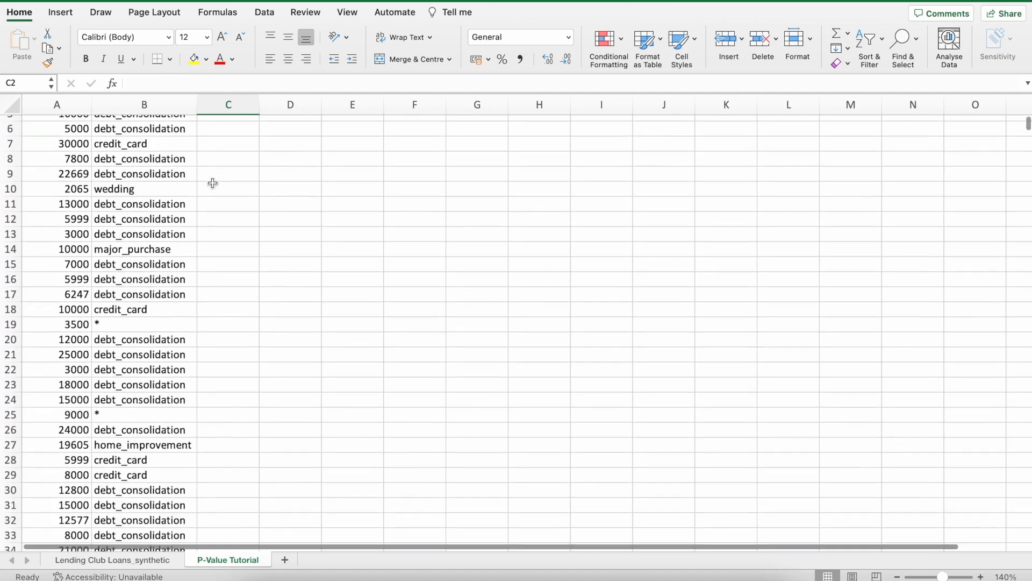
scroll(212, 183, down, 3)
scroll(214, 250, down, 3)
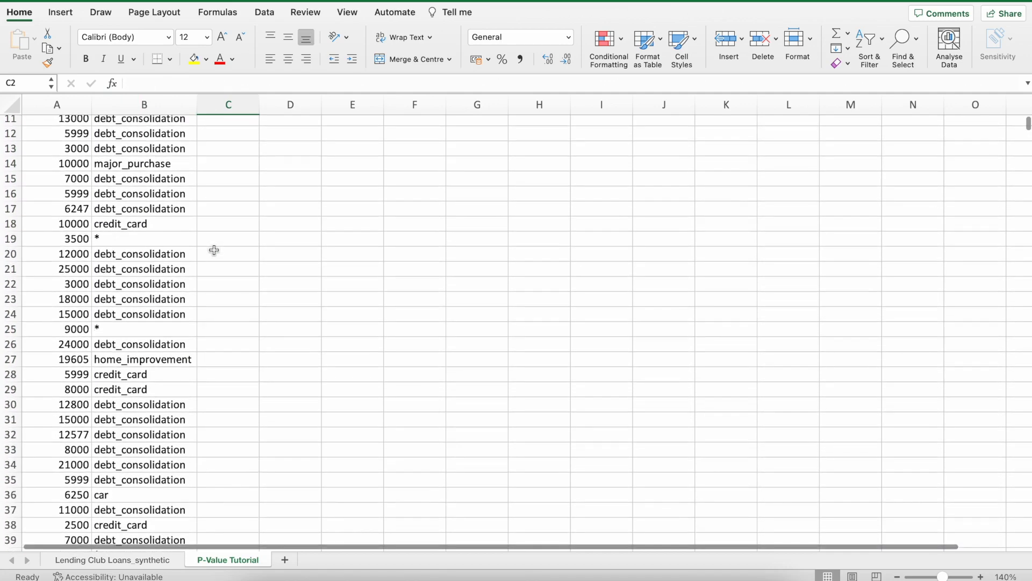
scroll(214, 250, down, 10)
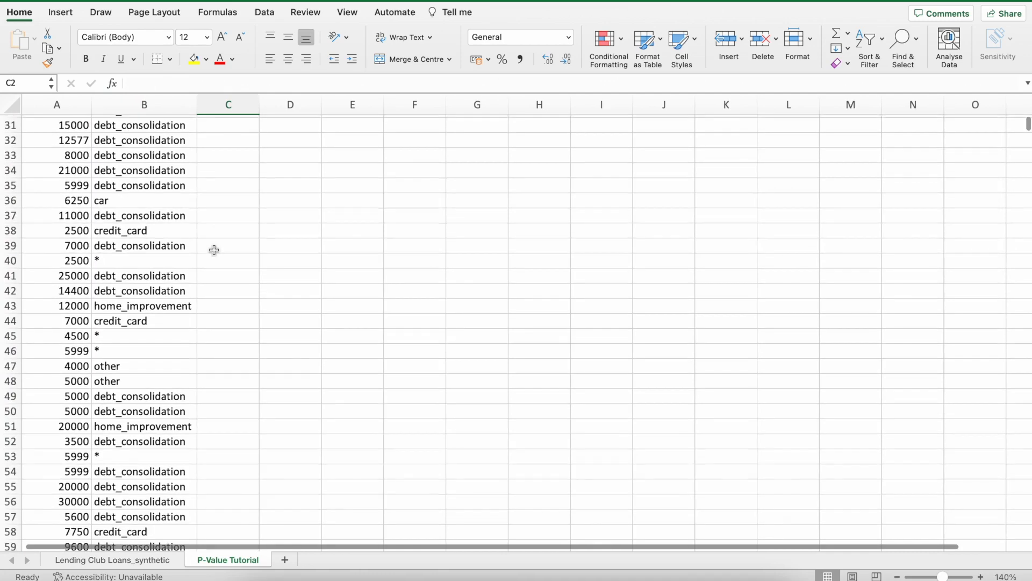
scroll(214, 250, up, 15)
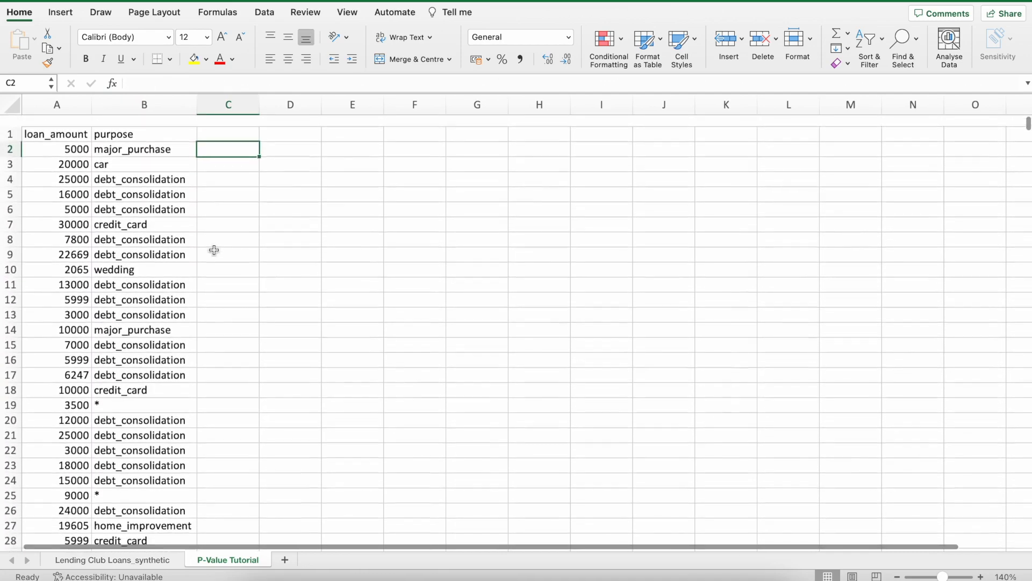
scroll(214, 250, down, 5)
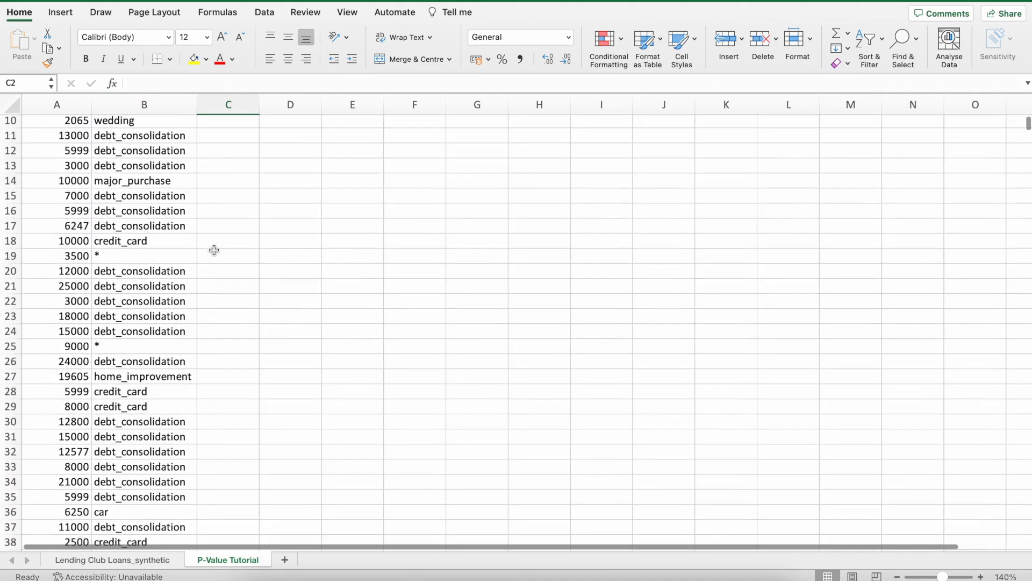
scroll(214, 250, up, 5)
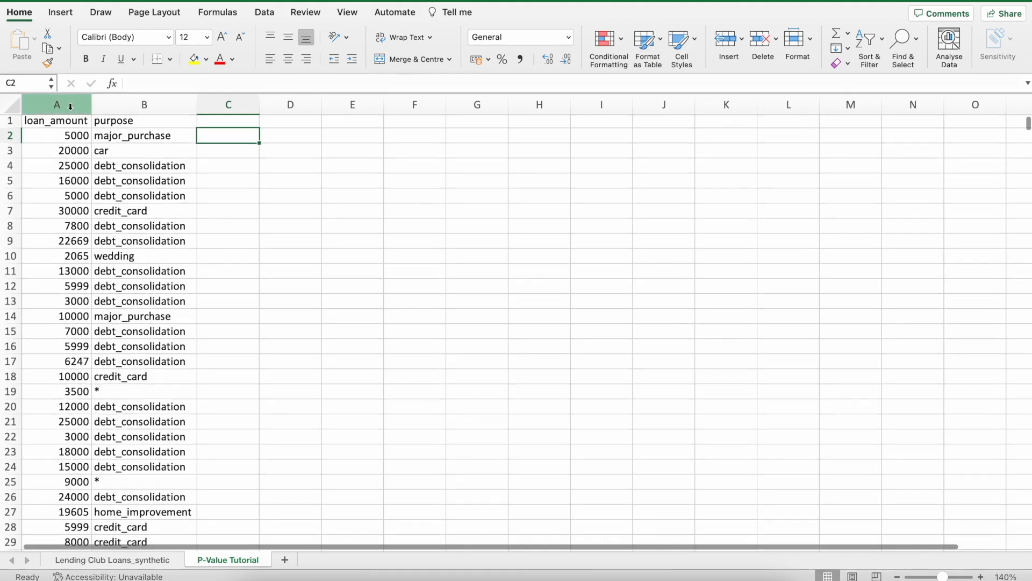
Add filters to the headers of the loan_amount and purpose columns.
drag(64, 104, 124, 106)
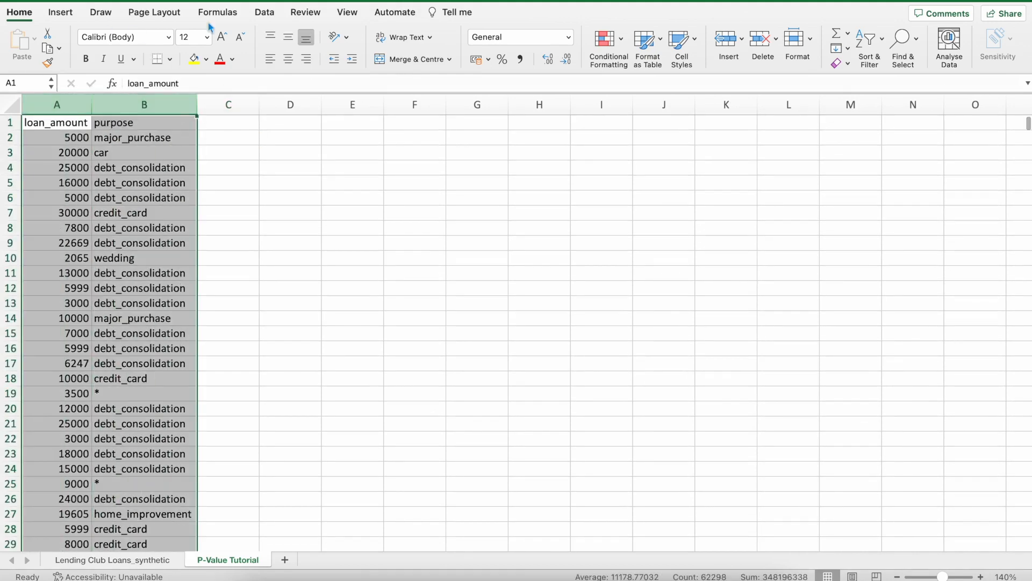
click(265, 12)
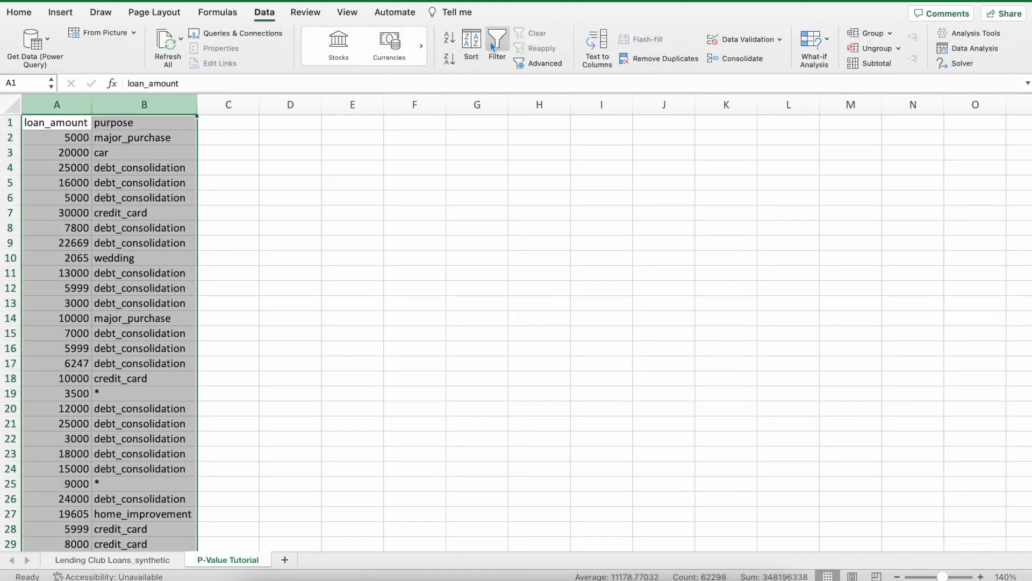
click(496, 46)
Filter the purpose column to show only credit_card loans.
click(191, 124)
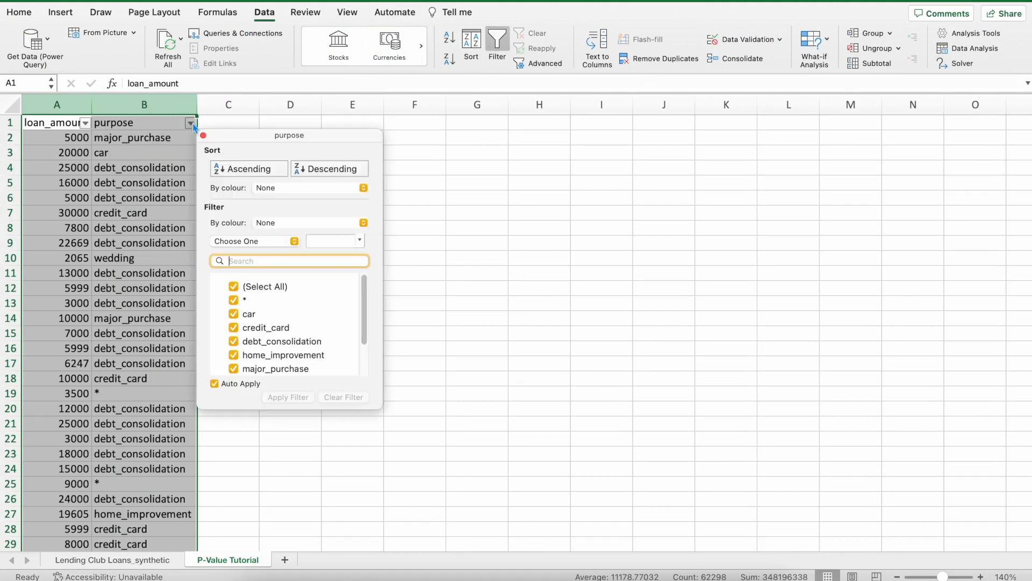
click(236, 287)
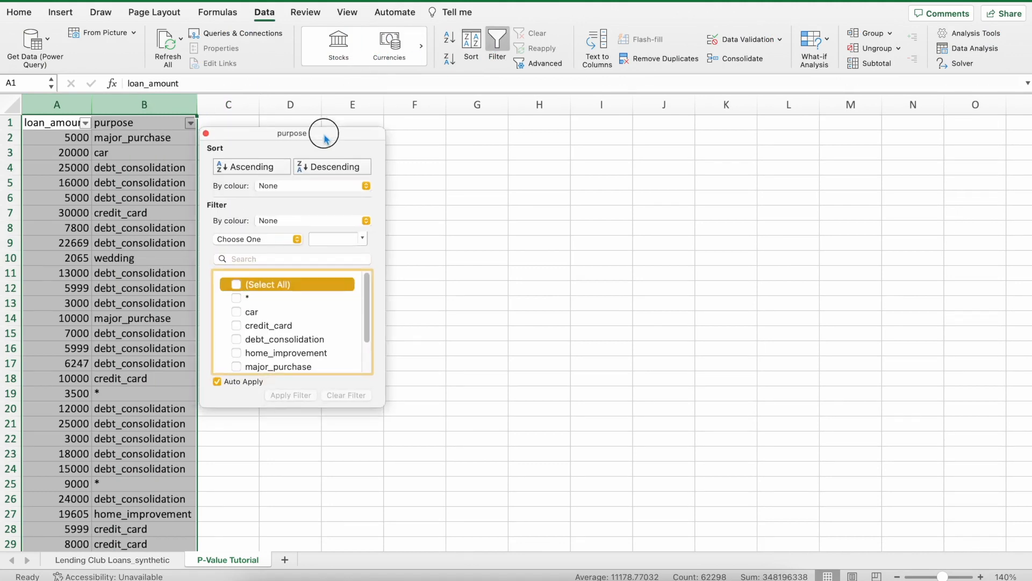
scroll(305, 292, down, 1)
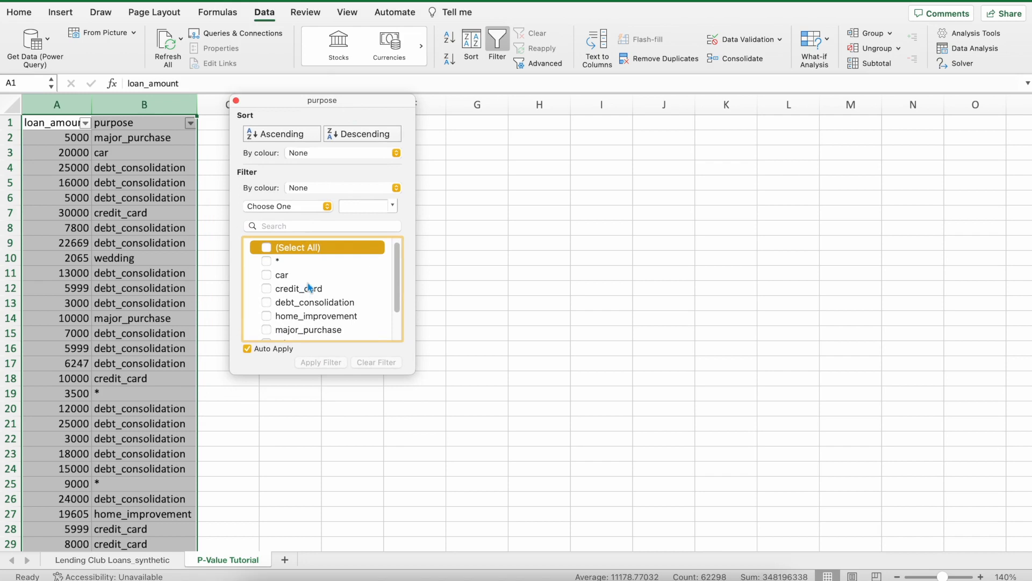
scroll(301, 288, down, 1)
scroll(269, 292, down, 2)
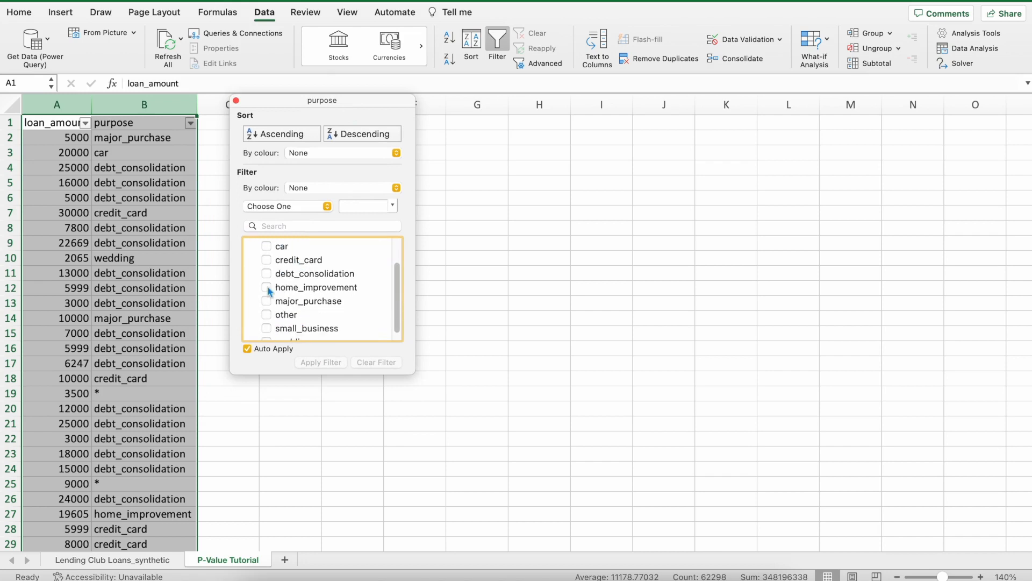
click(266, 261)
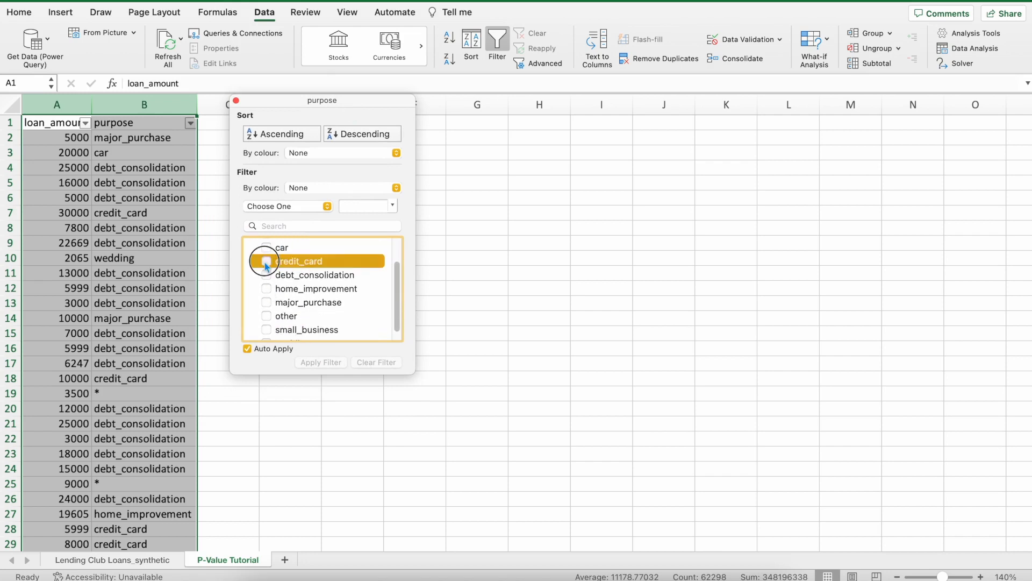
click(236, 101)
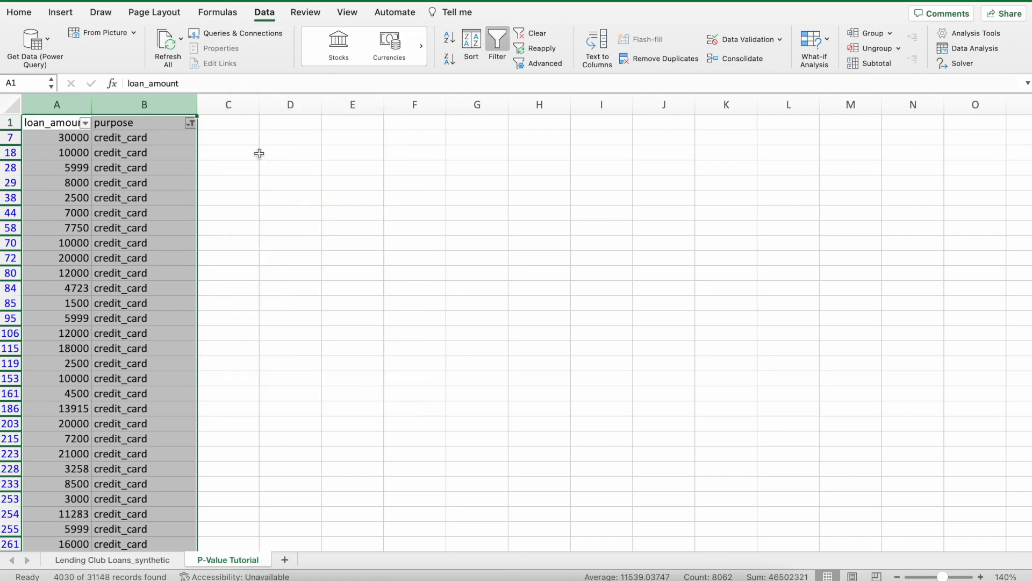
Copy the filtered credit_card rows of columns A and B, headers included, to C1.
key(ctrl+c)
click(260, 123)
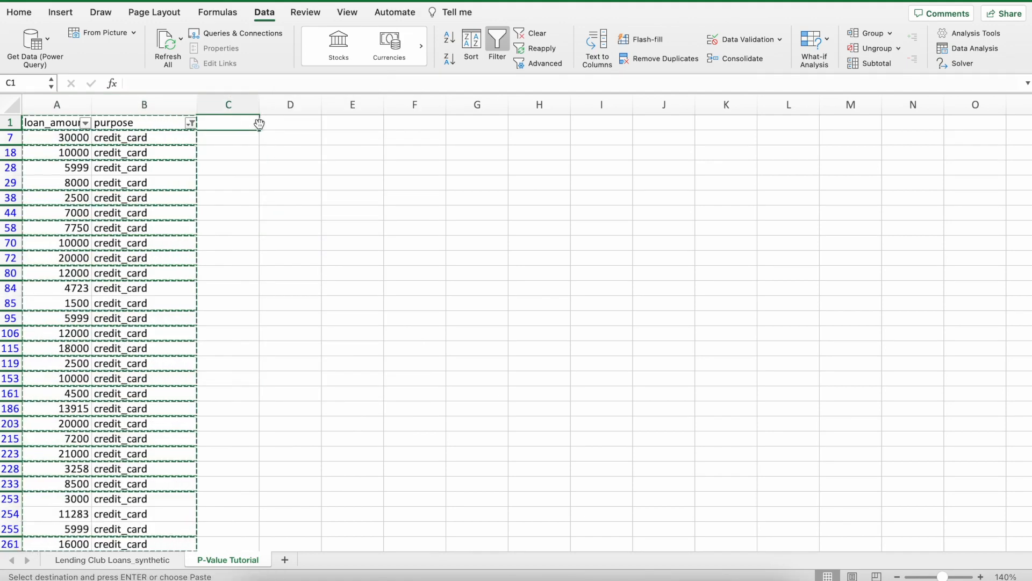
key(Return)
Change the purpose filter on columns A and B to show home_improvement loans instead of credit_card.
drag(59, 105, 137, 106)
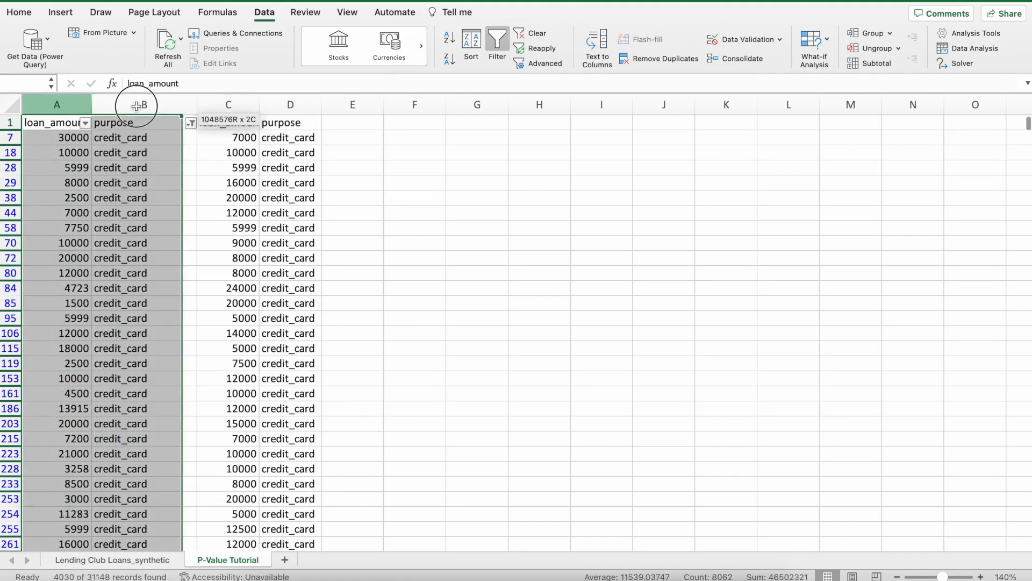
click(191, 123)
click(234, 364)
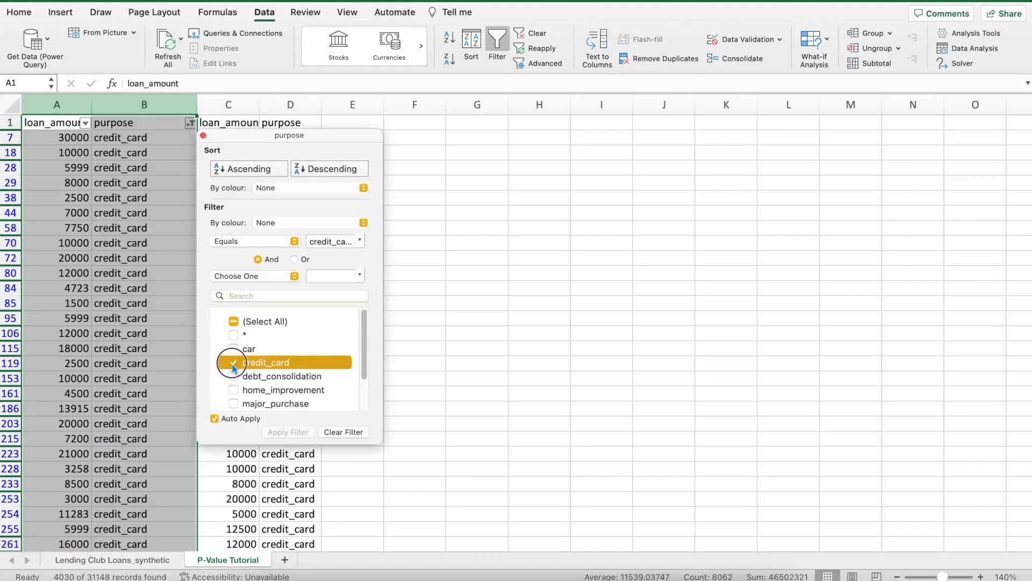
scroll(233, 367, down, 3)
click(233, 348)
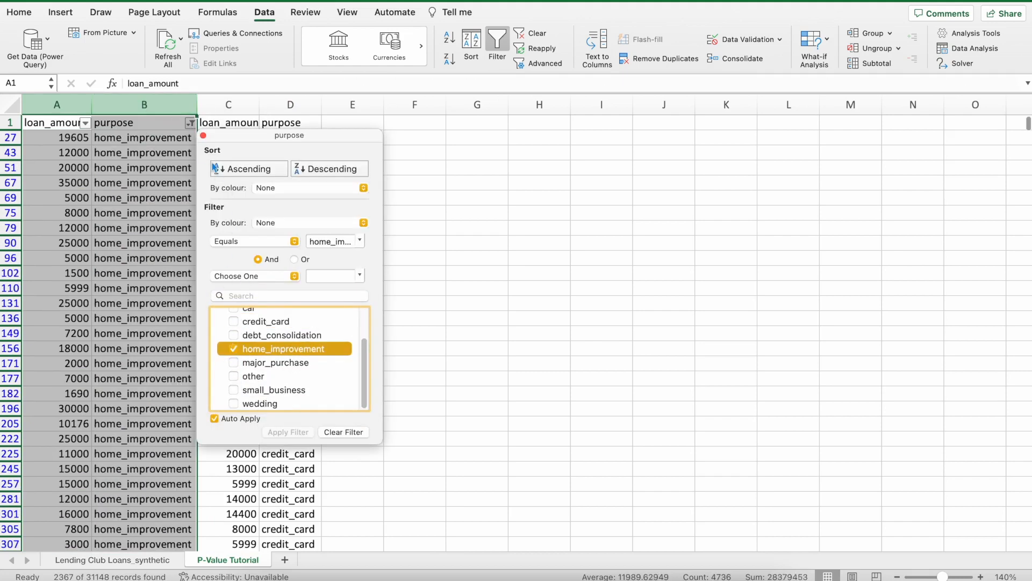
click(203, 135)
Copy the filtered home_improvement rows of columns A and B, headers included, to E1.
key(super+c)
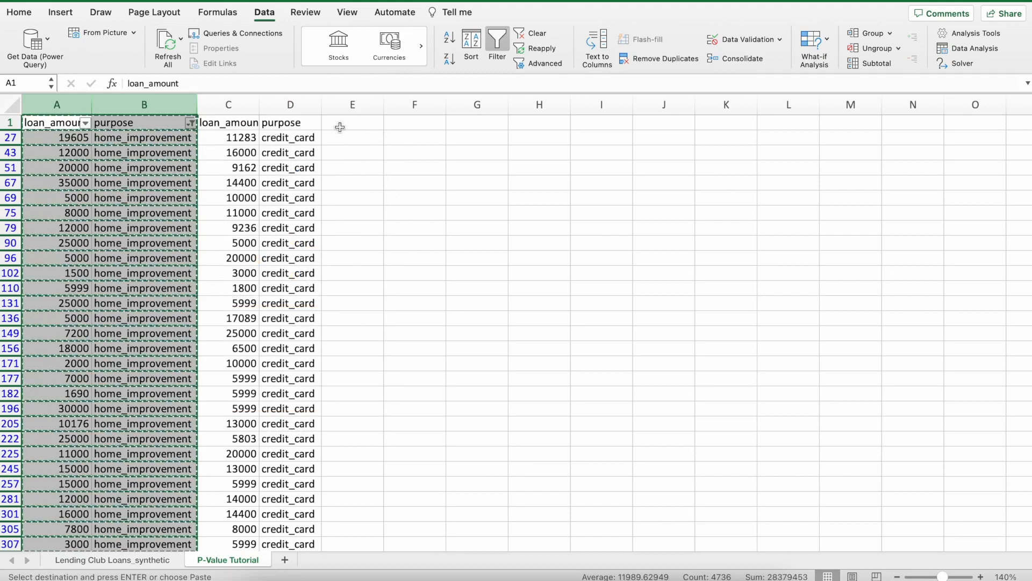
click(339, 127)
key(Return)
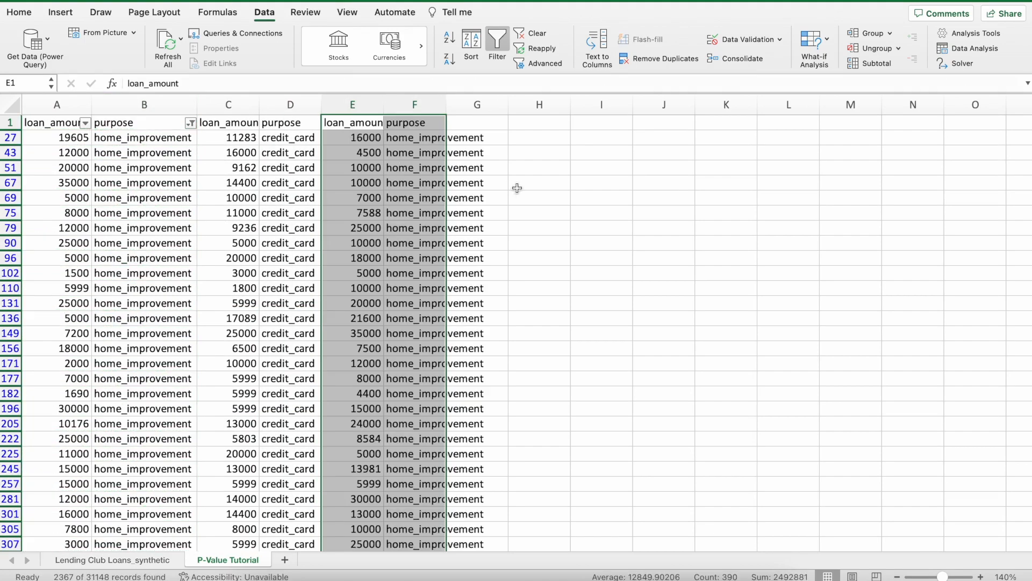
click(517, 194)
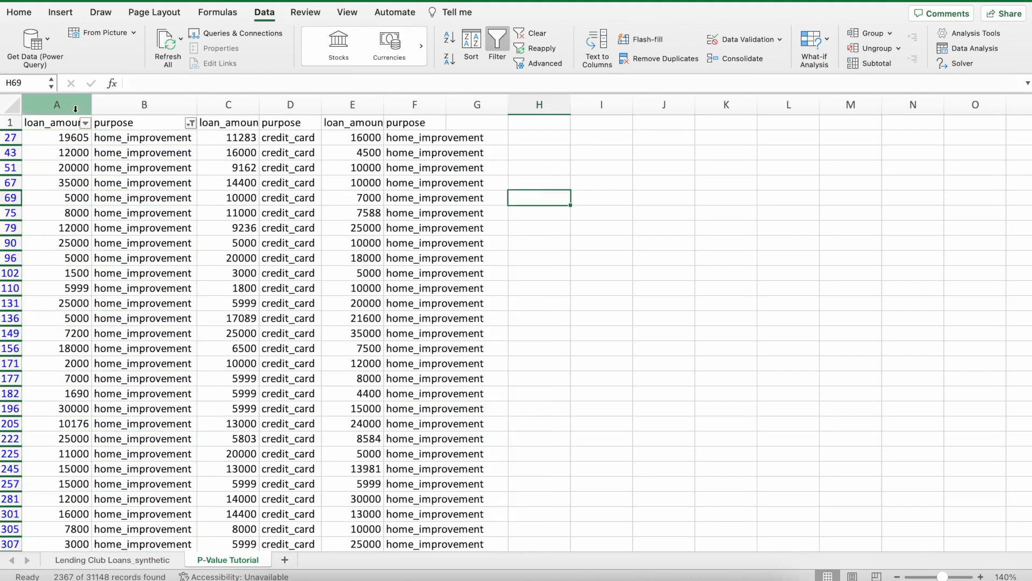
Reset the purpose filter to include all values so every row is shown again.
drag(75, 109, 162, 105)
click(191, 123)
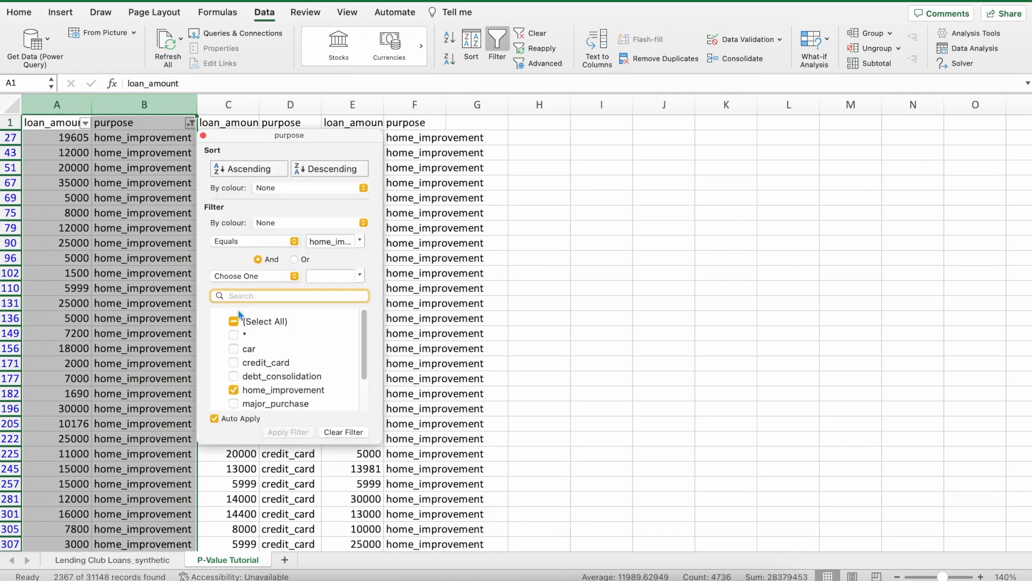
click(236, 321)
click(203, 136)
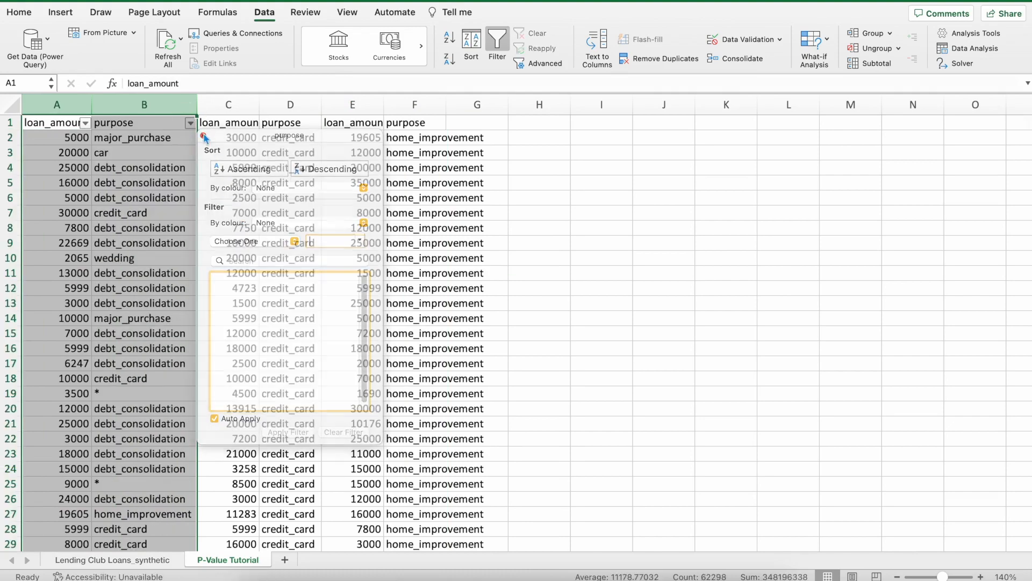
Examine the copied credit_card and home_improvement loan amounts in columns C to F alongside their purpose labels.
click(355, 242)
scroll(108, 213, down, 15)
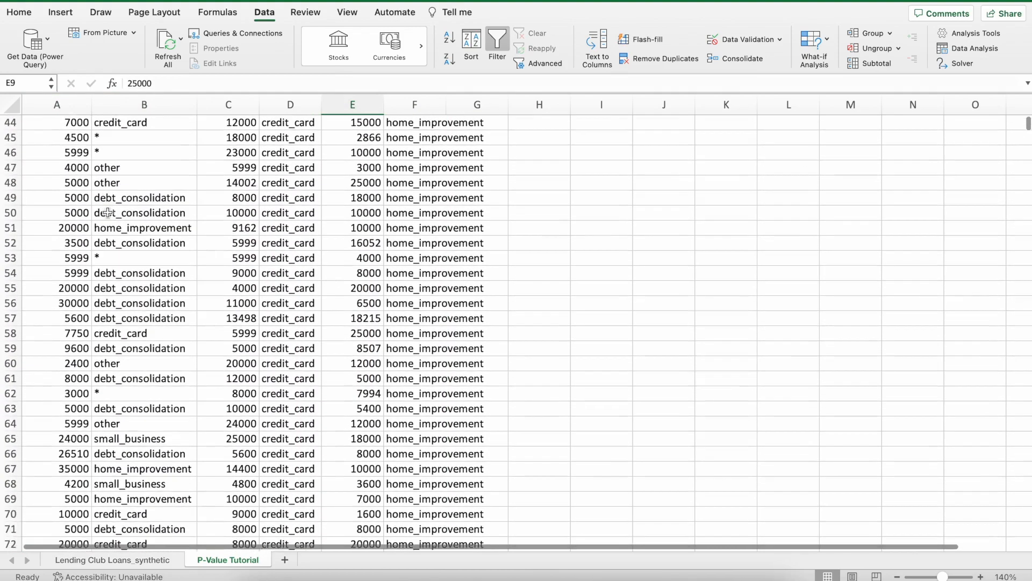
scroll(108, 212, up, 15)
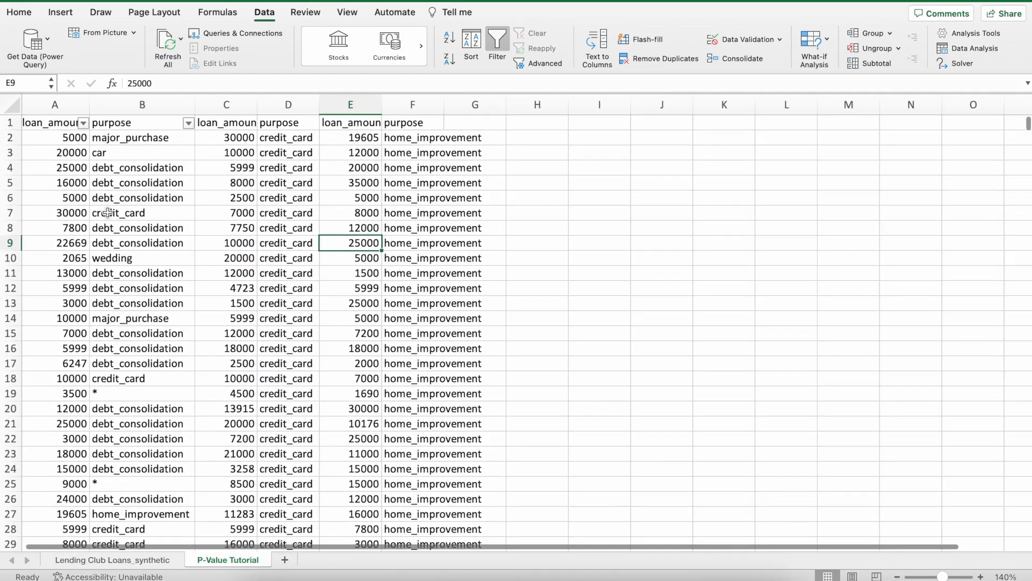
click(447, 228)
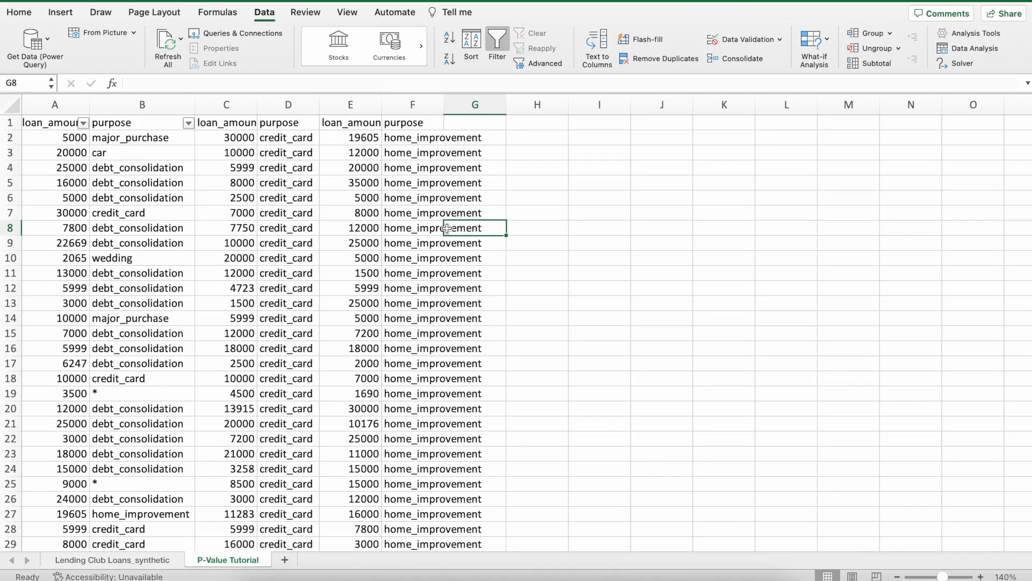
click(284, 103)
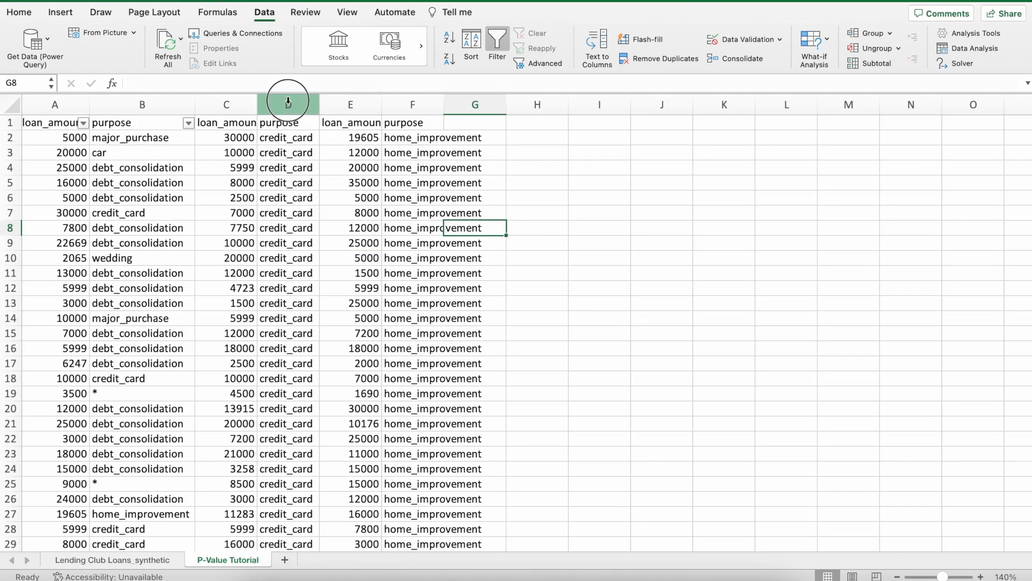
click(427, 102)
click(284, 105)
click(412, 105)
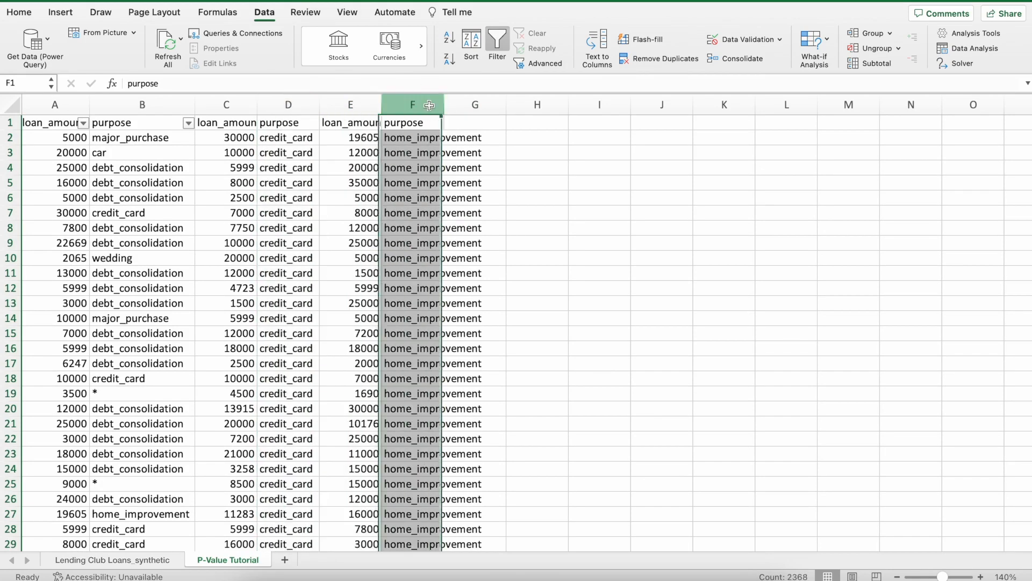
click(280, 106)
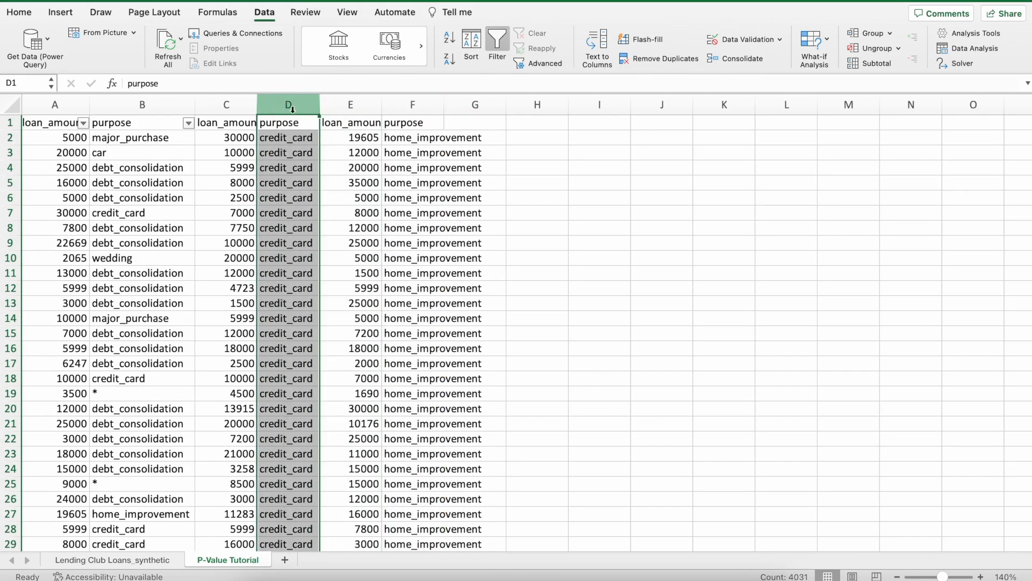
click(230, 111)
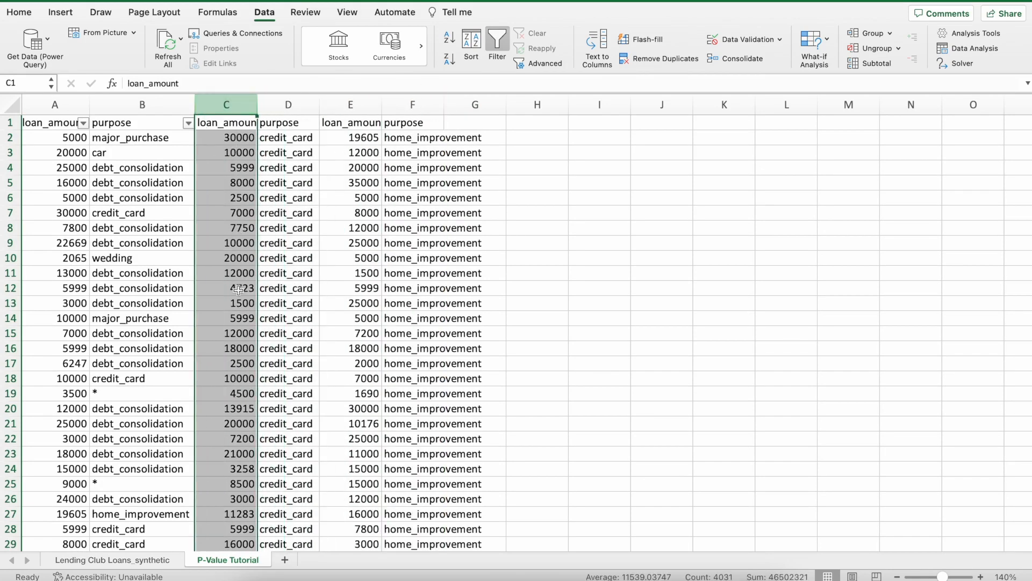
click(277, 109)
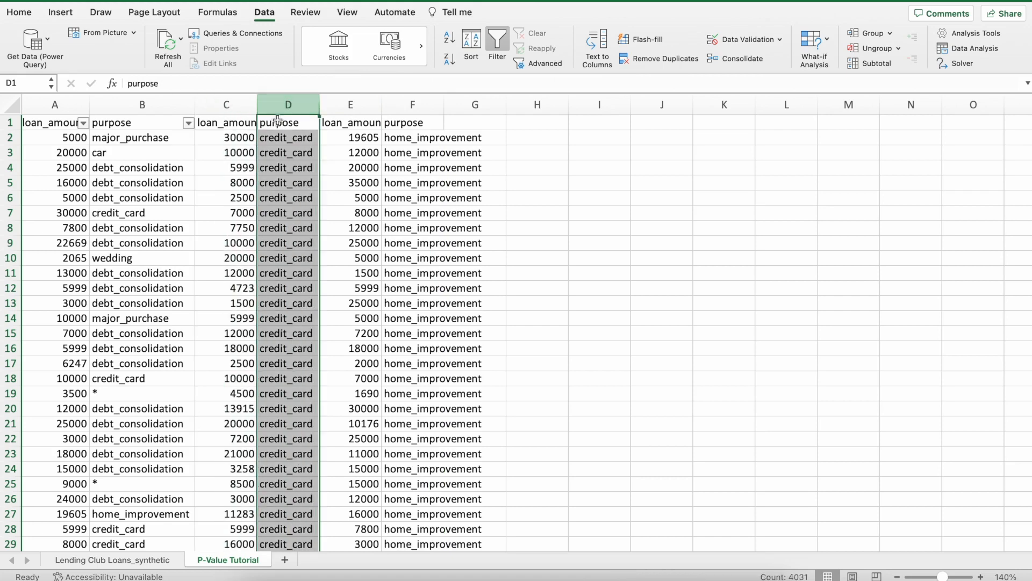
click(337, 112)
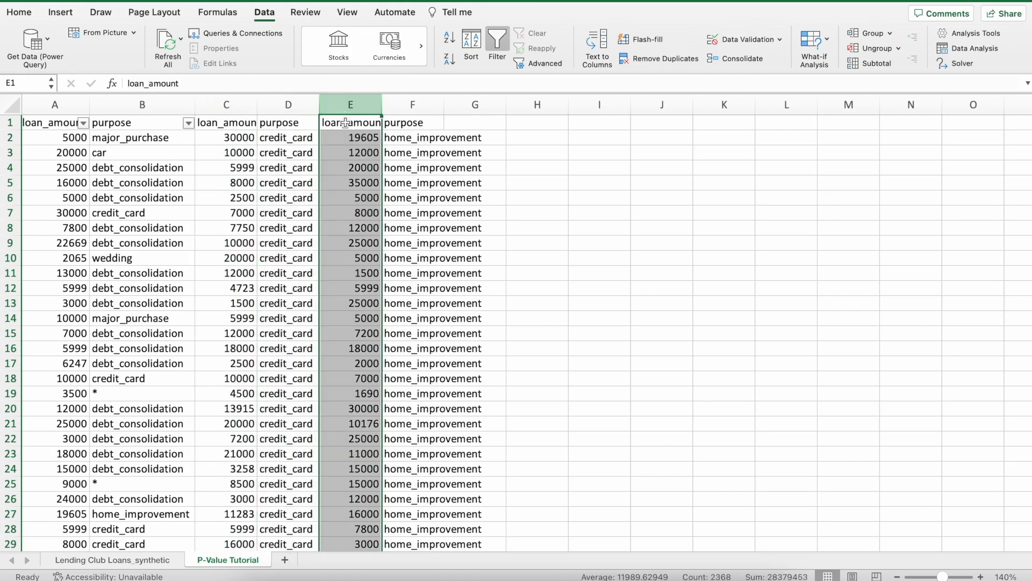
click(397, 110)
click(278, 107)
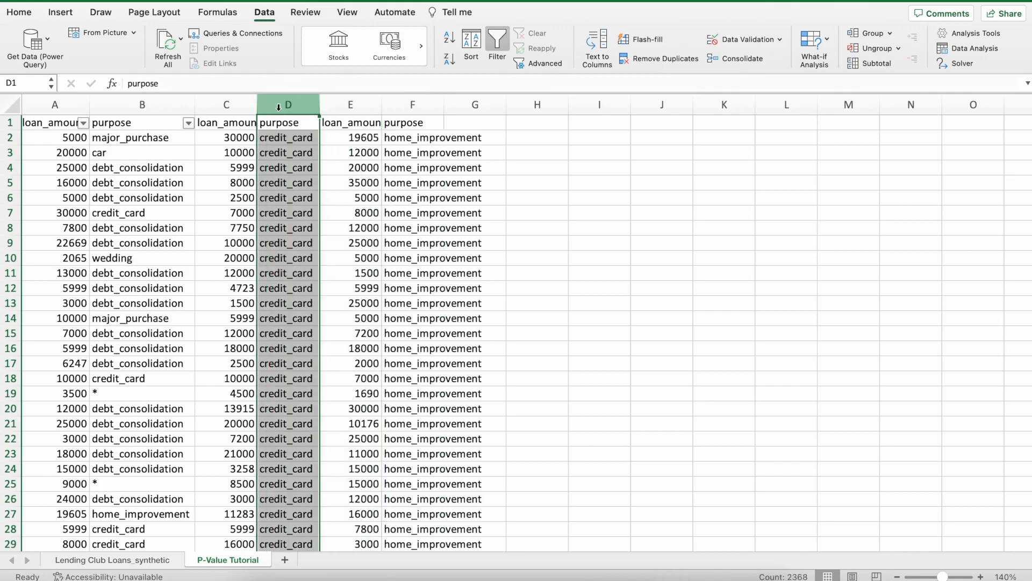
Rename the credit_card loan amount header in C1 to loan_amount_cc.
click(229, 104)
click(214, 81)
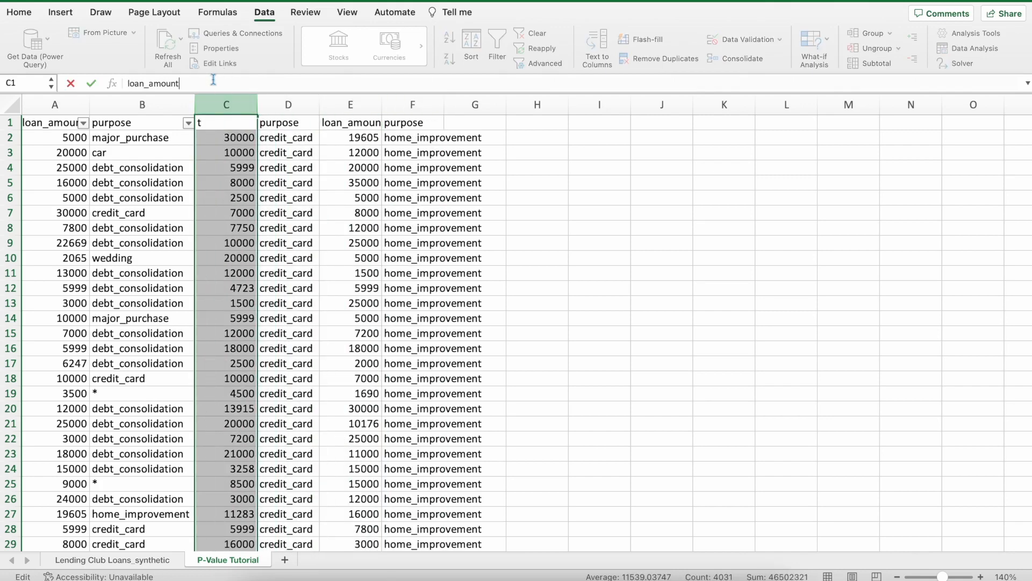
text(_cc)
key(Return)
Clear the credit_card purpose data from column D and widen column C to fit its header.
click(303, 104)
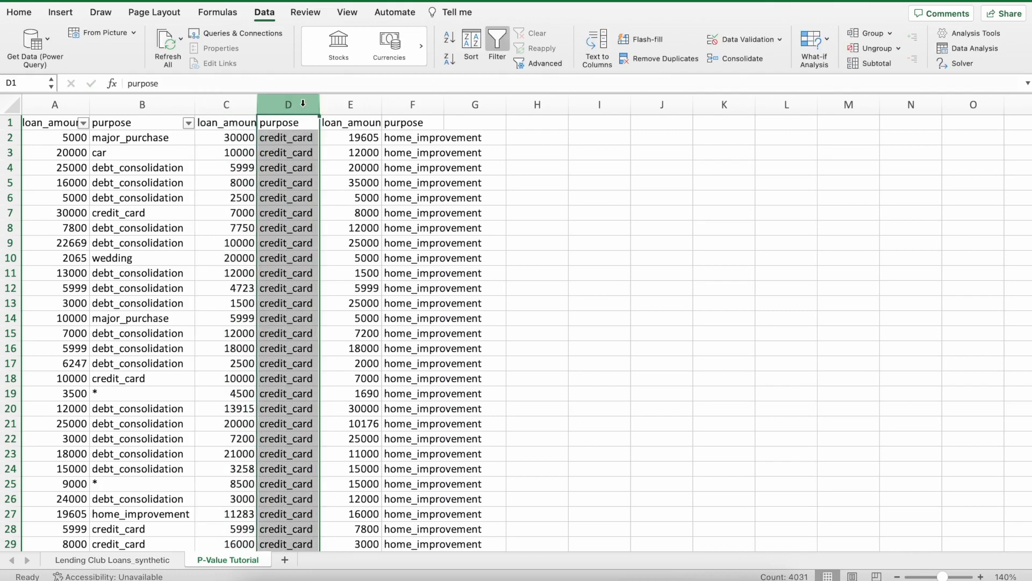
key(Delete)
click(293, 150)
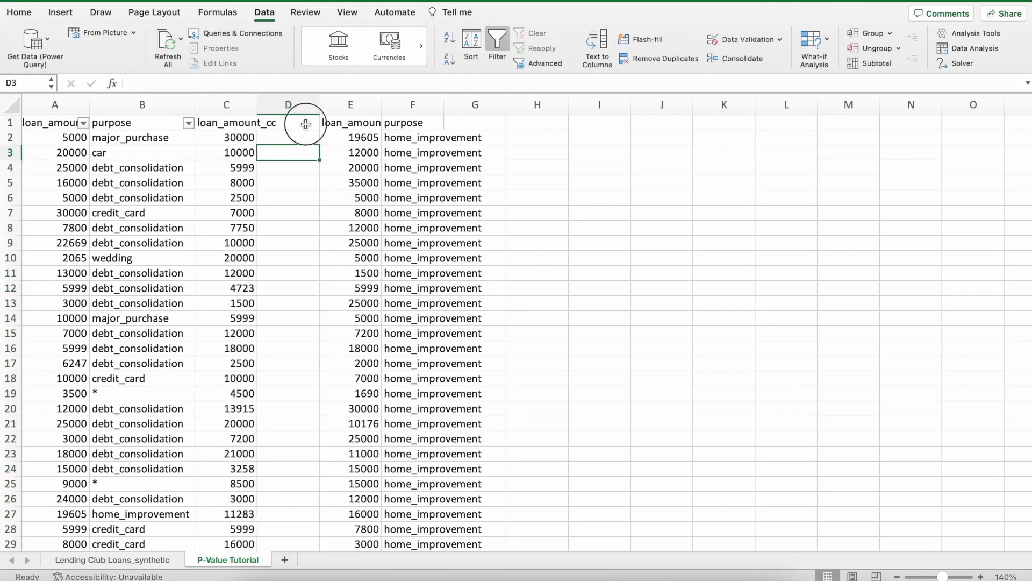
click(305, 124)
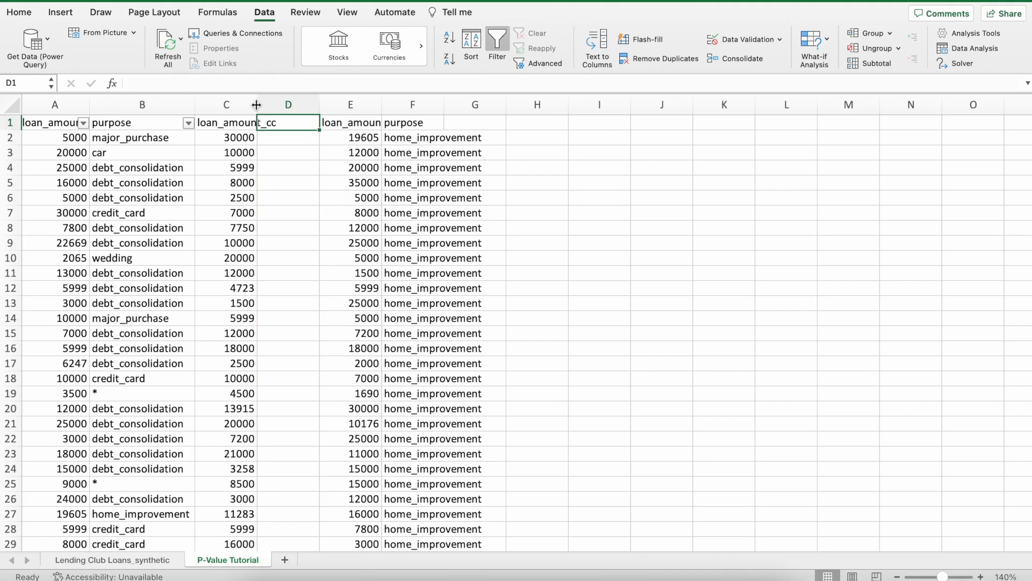
drag(257, 105, 280, 105)
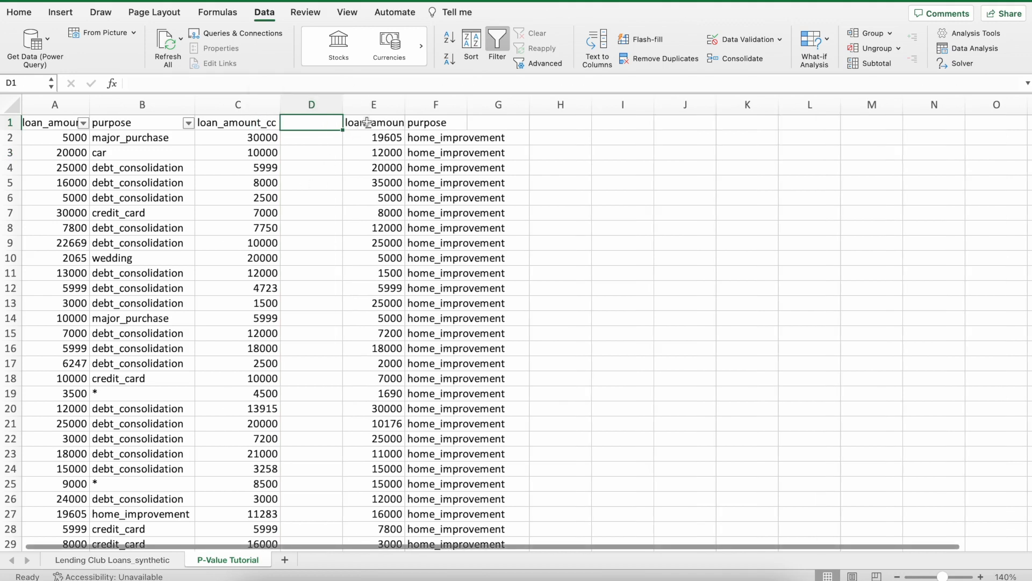
Rename the home_improvement loan amount header in E1 to loan_amount_hi.
click(370, 105)
click(281, 81)
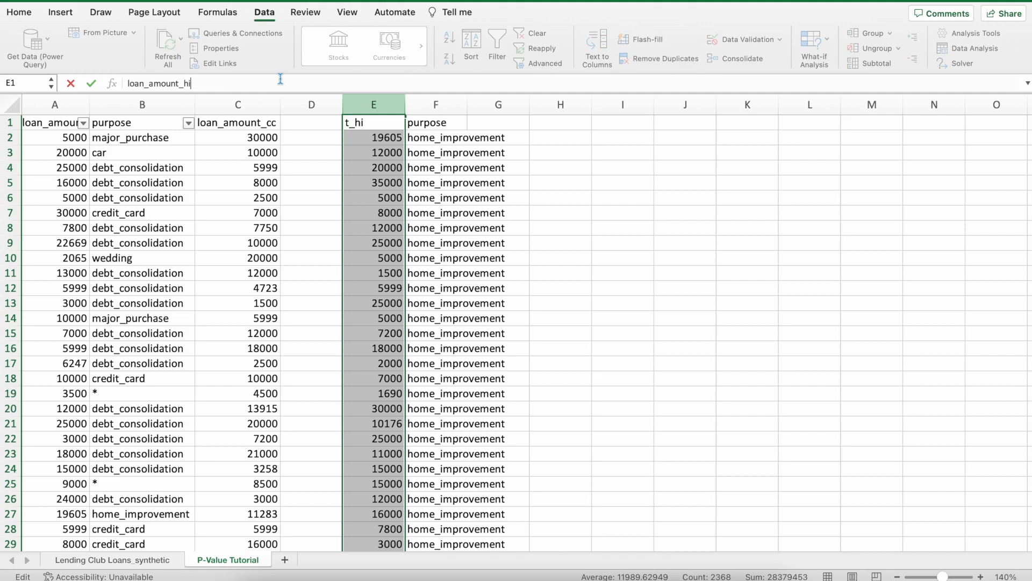
key(Return)
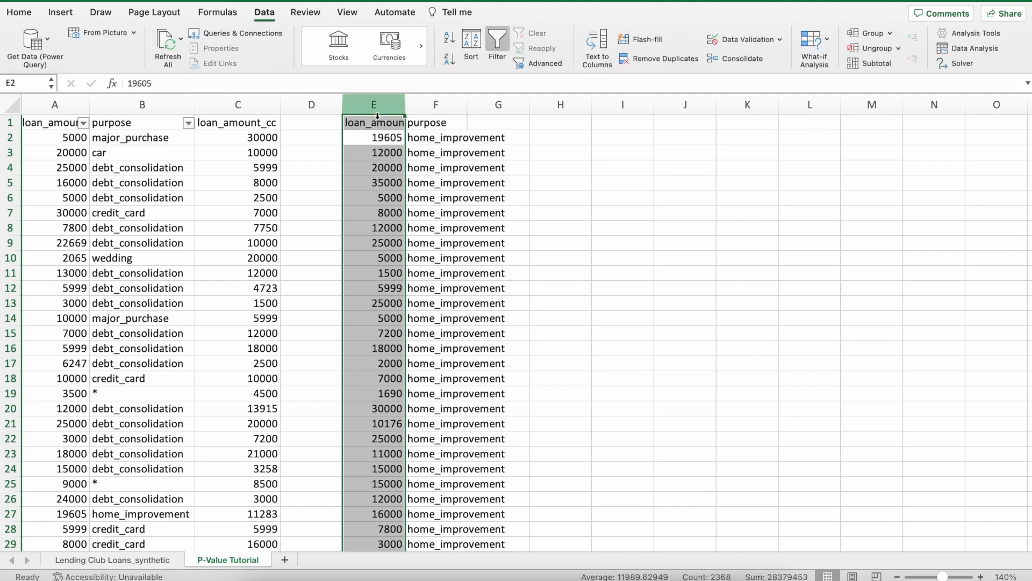
Move the loan_amount_hi data from column E into a widened column D and clear the purpose data from column F.
drag(344, 127, 365, 107)
click(441, 106)
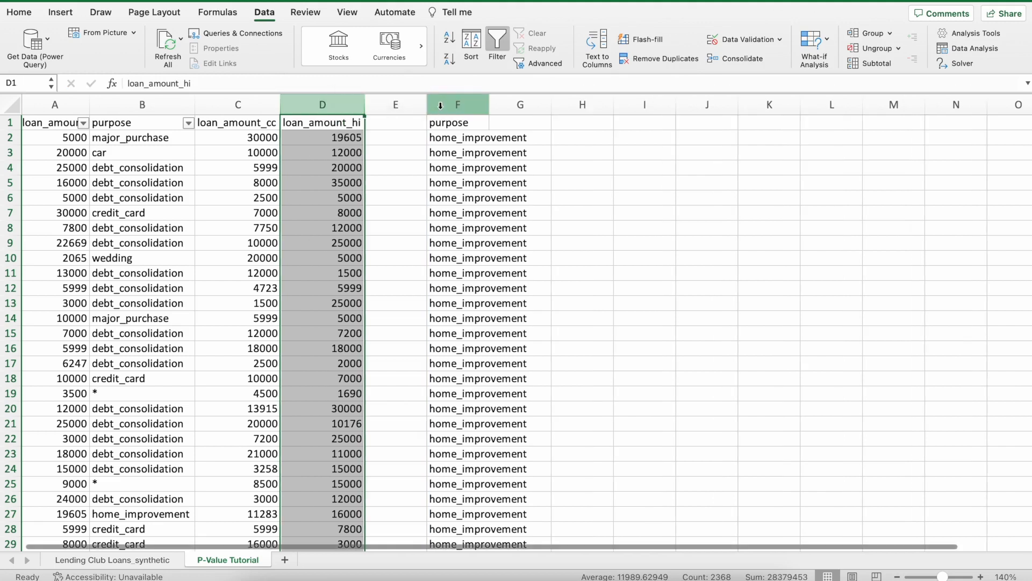
key(Delete)
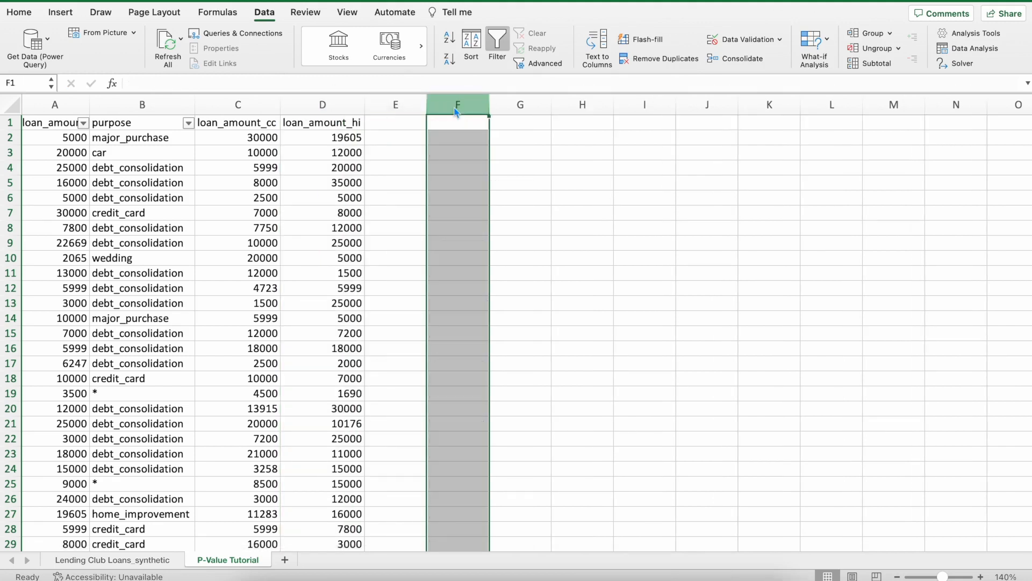
click(396, 125)
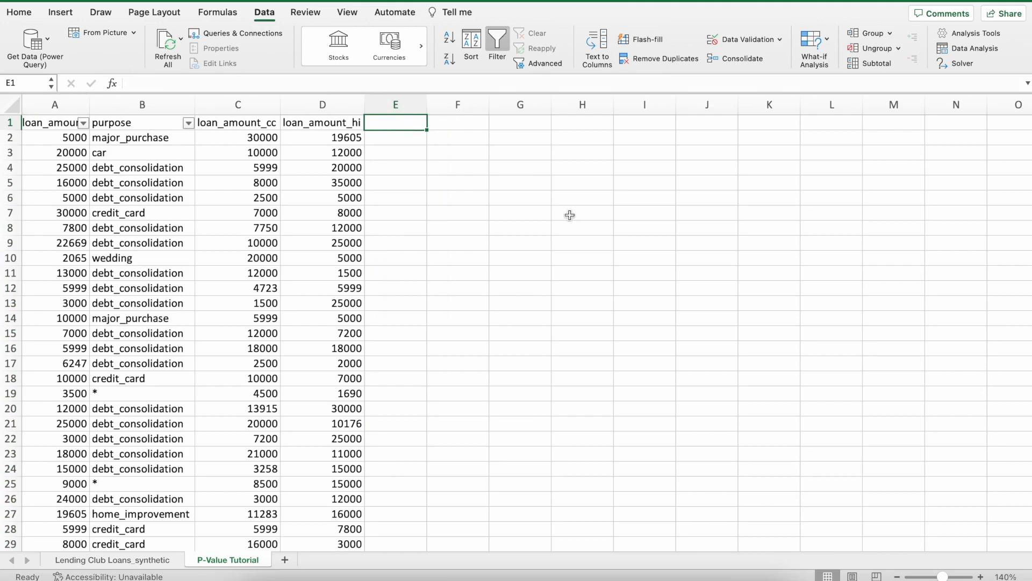
Review the original data in columns A and B and the separated loan_amount_cc and loan_amount_hi columns.
drag(56, 108, 138, 108)
click(526, 184)
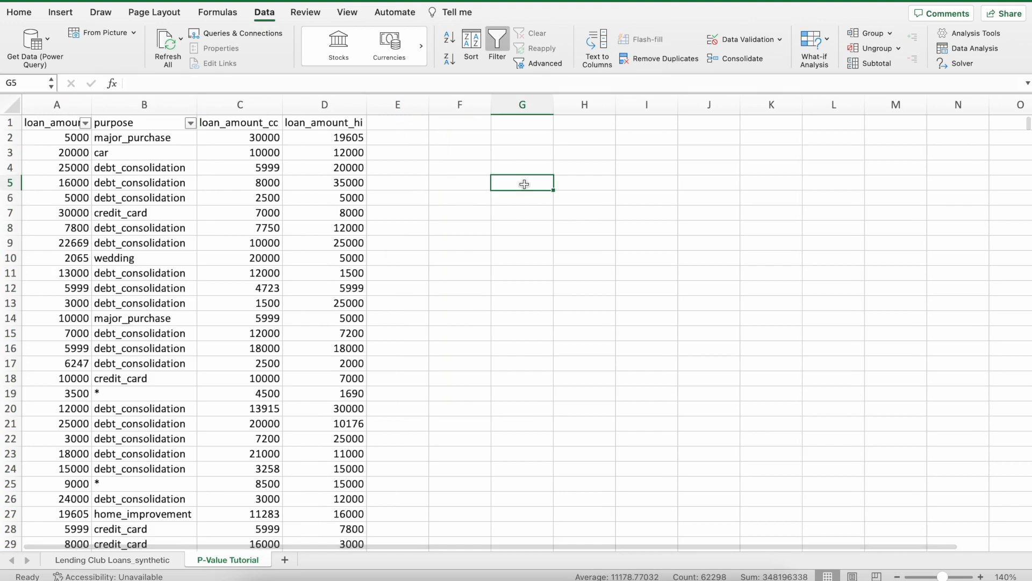
click(233, 122)
click(296, 127)
click(226, 125)
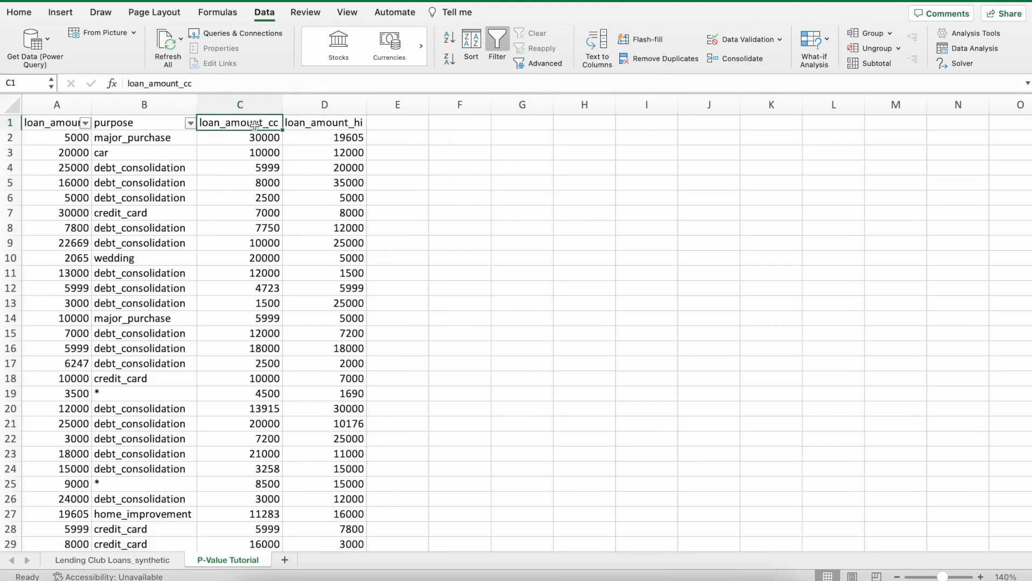
click(195, 84)
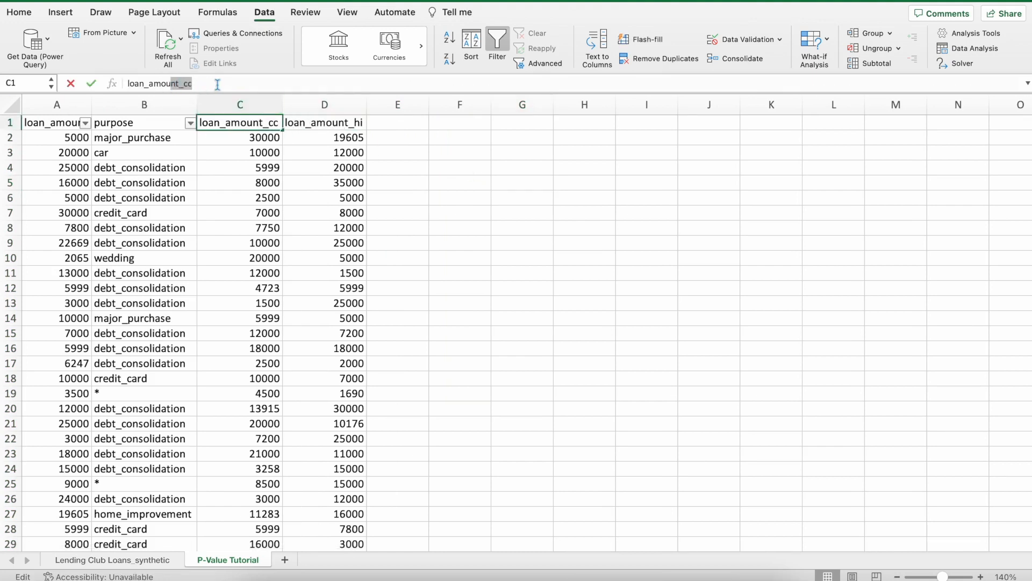
click(399, 181)
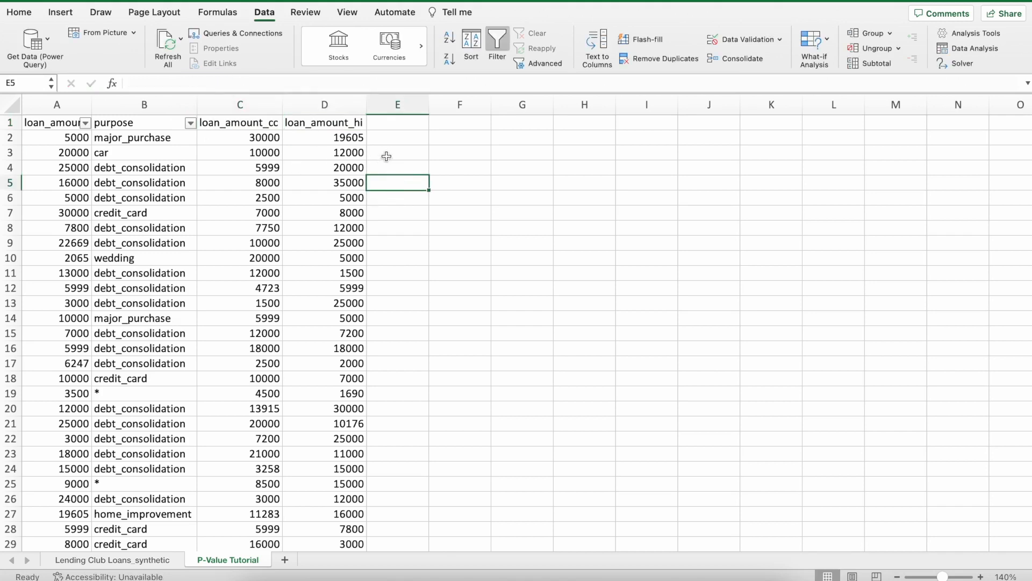
drag(242, 104, 365, 105)
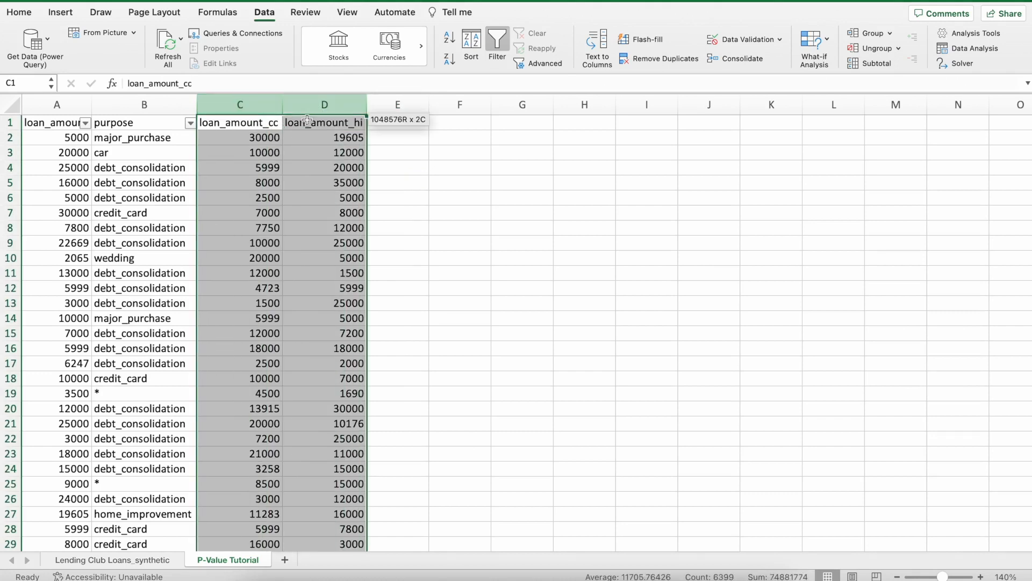
click(449, 239)
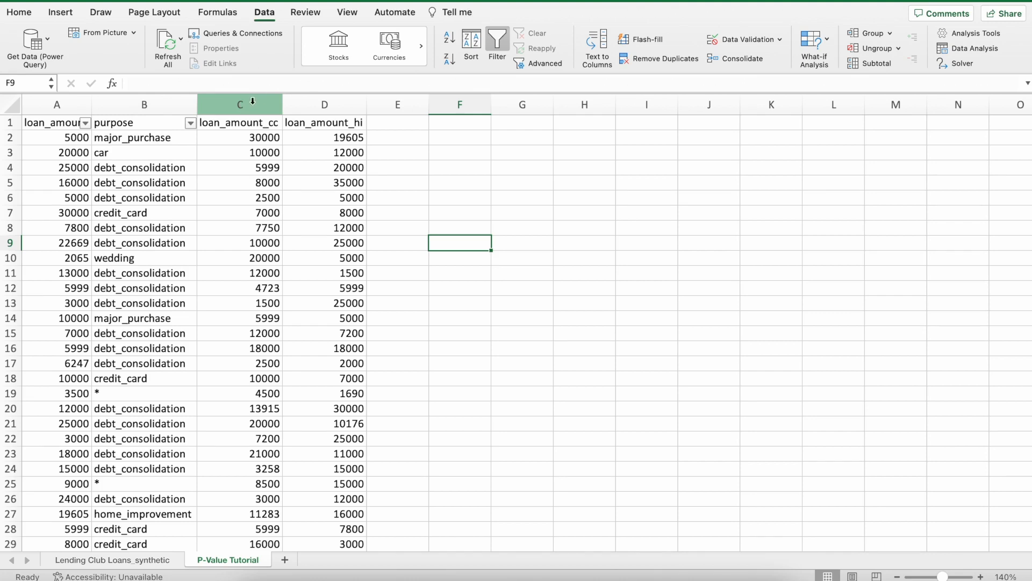
Start the Descriptive Statistics data analysis tool for the loan amounts in columns C and D.
drag(240, 108, 301, 103)
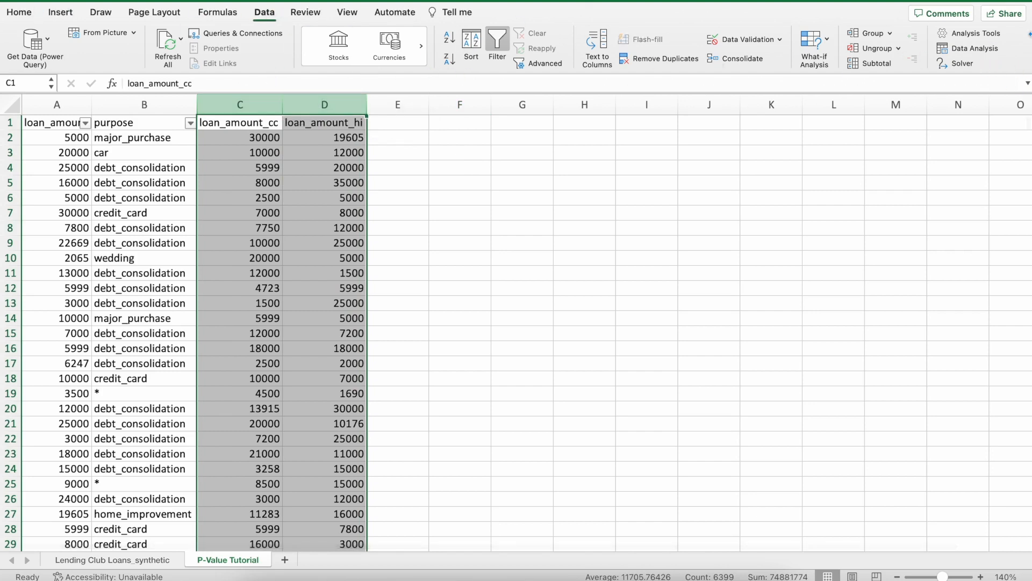
click(973, 48)
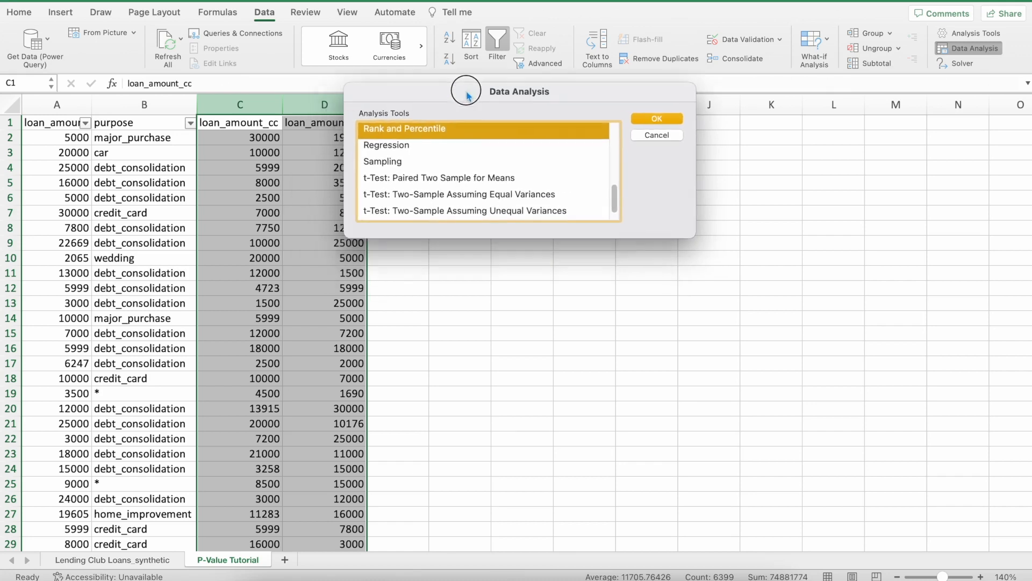
scroll(468, 177, up, 6)
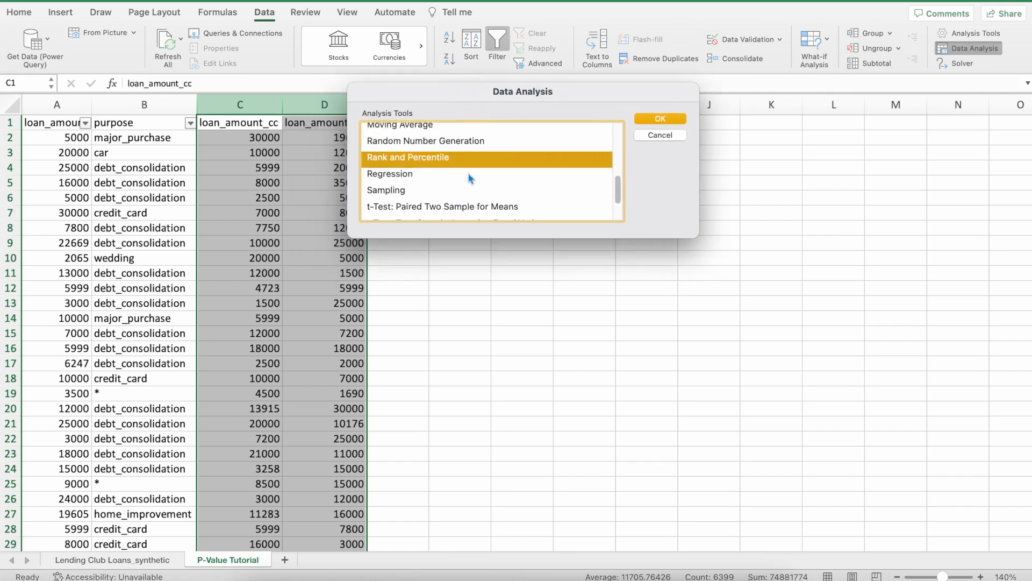
click(445, 210)
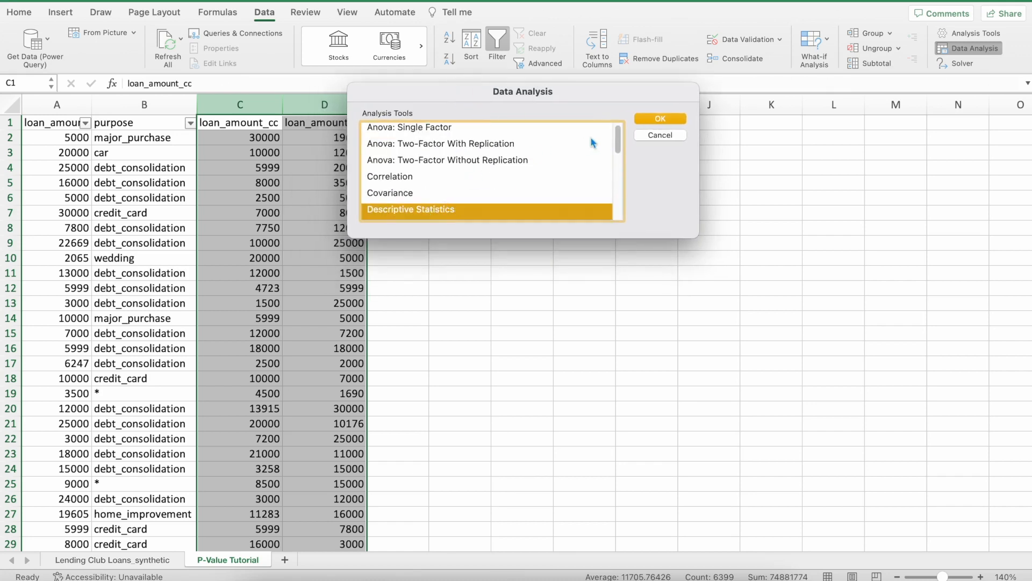
click(649, 121)
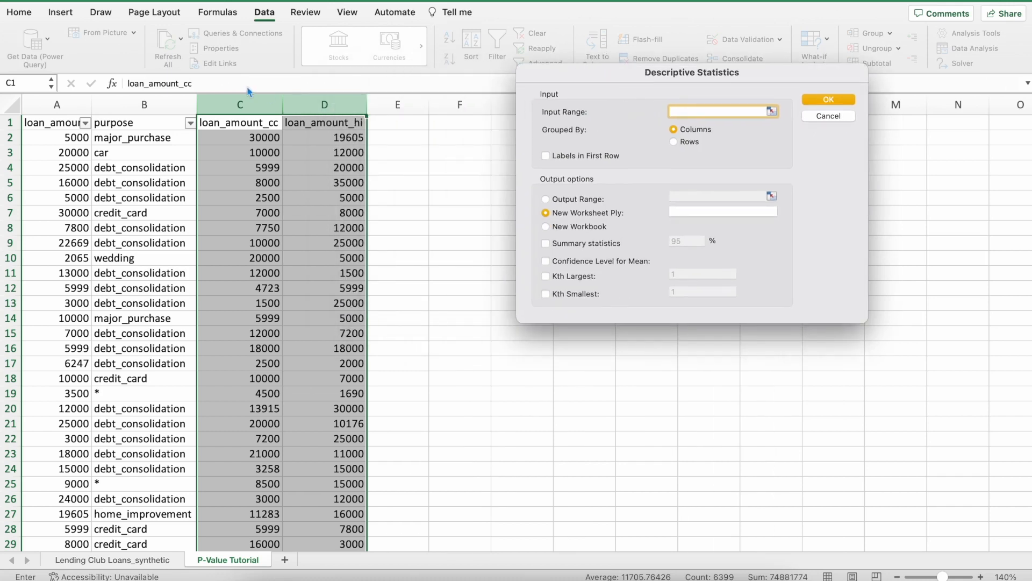
Generate summary statistics with a 95% confidence level for columns C:D, treating the first row as labels and outputting to F2.
drag(241, 104, 346, 98)
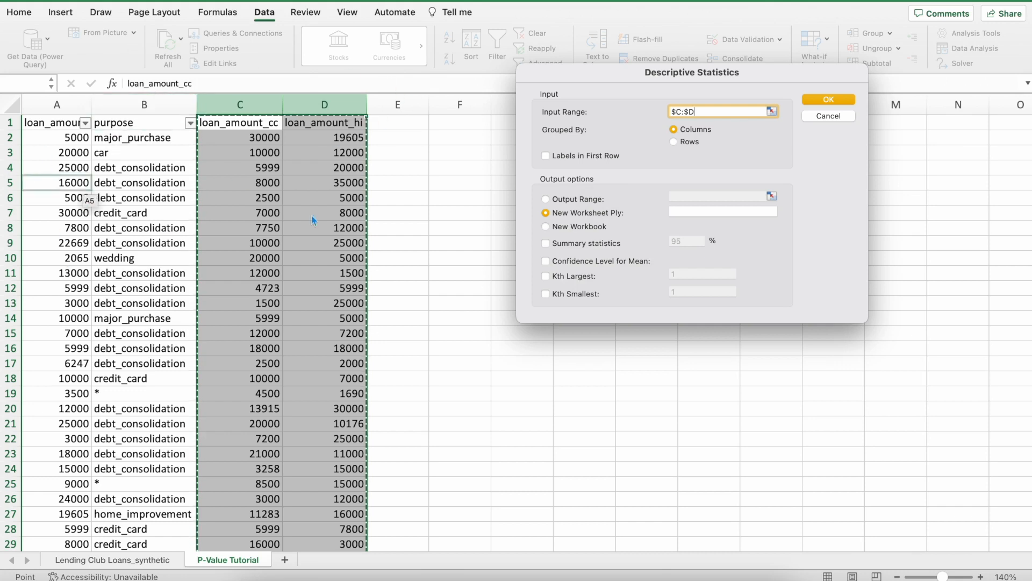
click(547, 157)
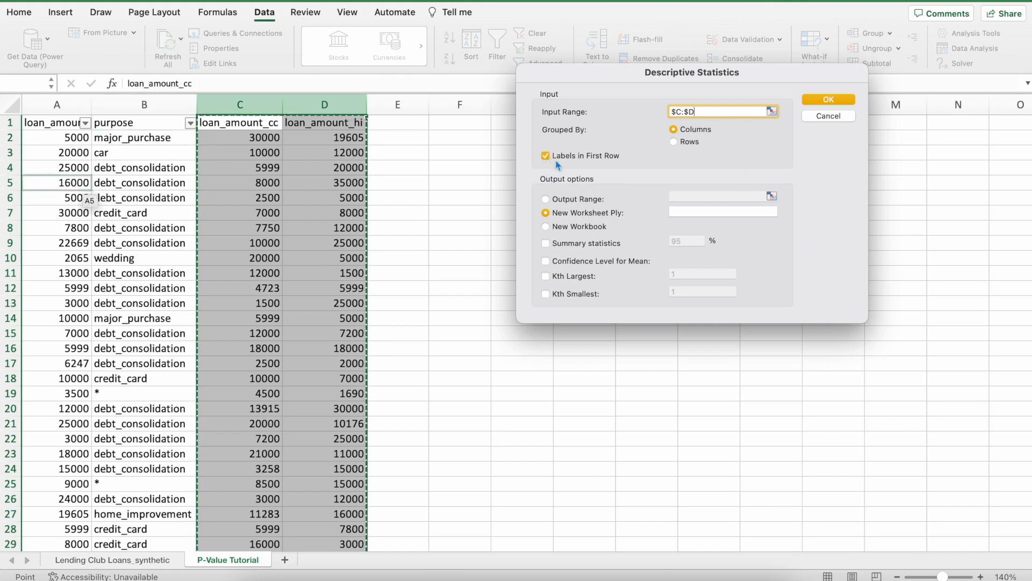
click(569, 200)
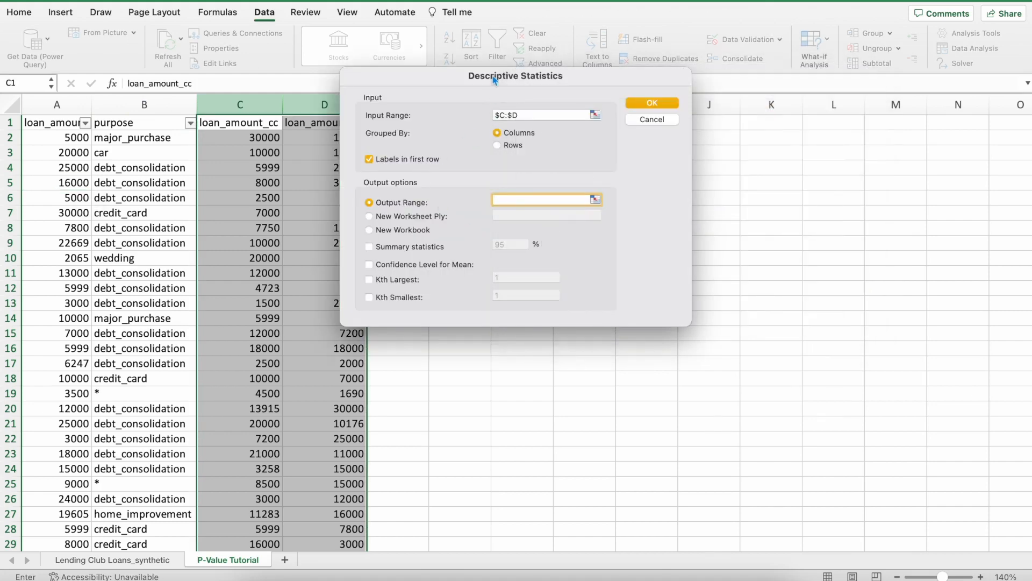
drag(494, 79, 849, 94)
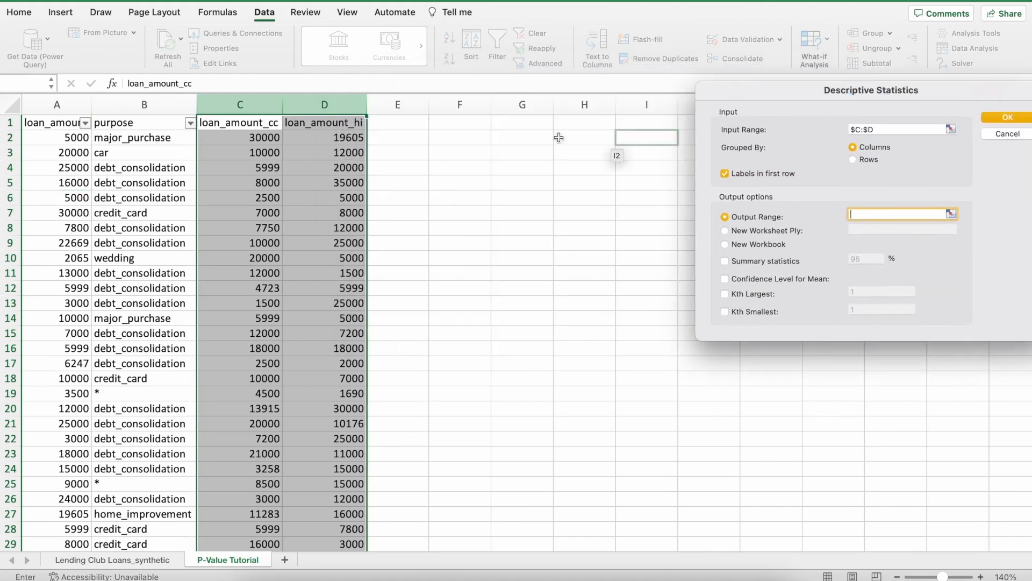
click(445, 141)
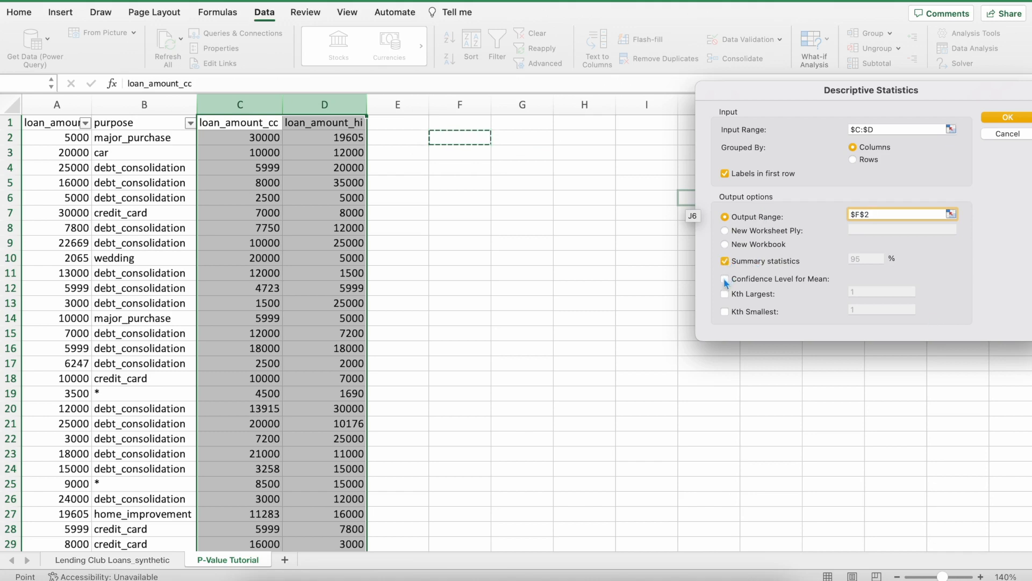
click(724, 279)
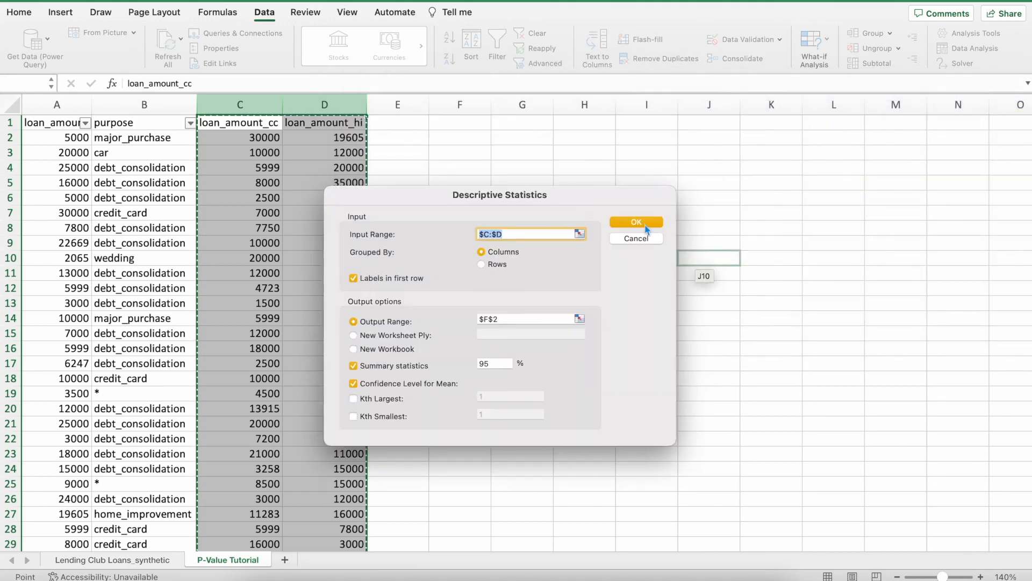
click(645, 224)
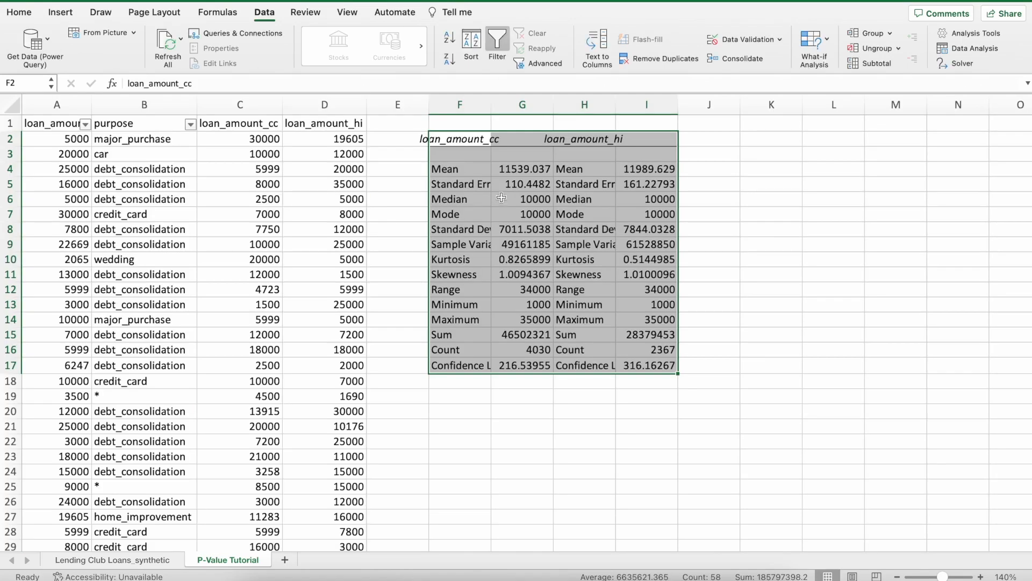
Examine the descriptive statistics output in columns F to I and its source data in columns C and D.
click(771, 229)
drag(470, 105, 715, 105)
click(638, 217)
drag(595, 171, 595, 368)
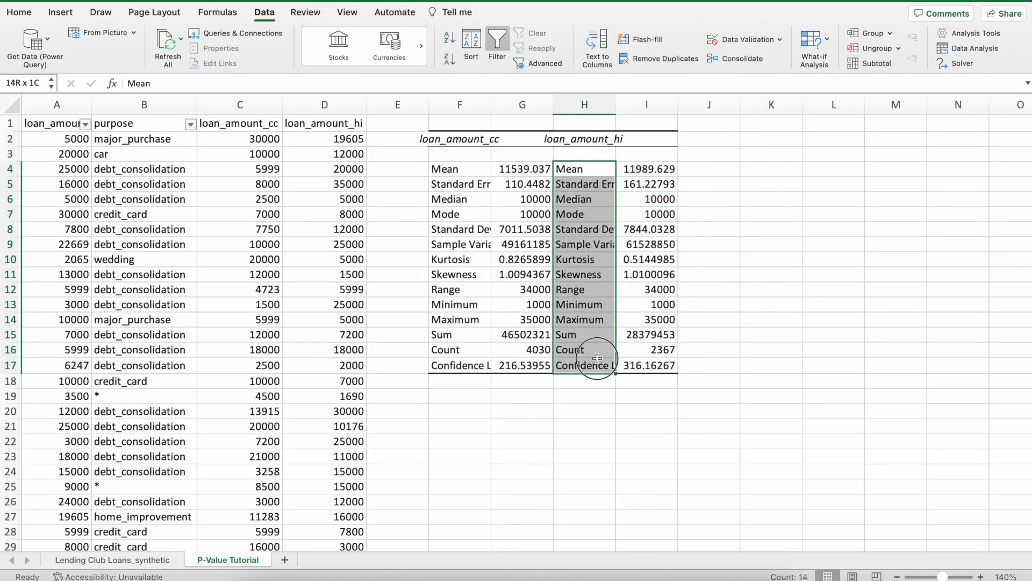
click(777, 331)
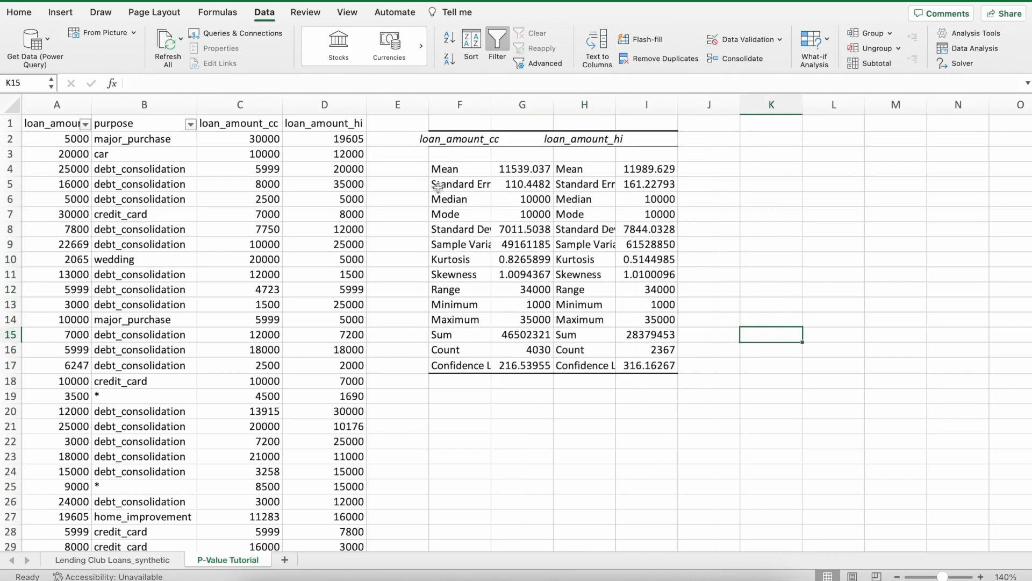
drag(245, 104, 316, 104)
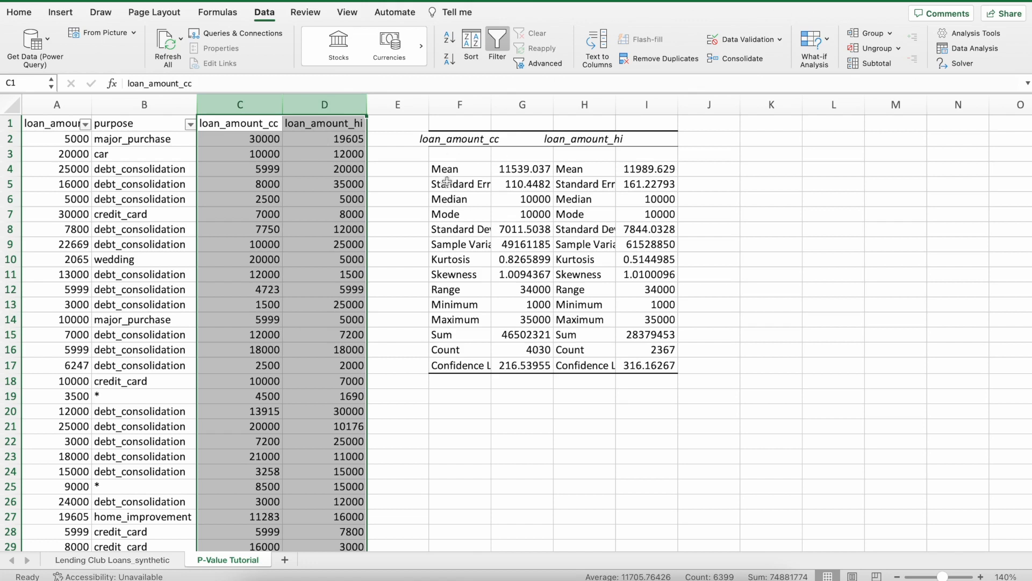
click(252, 106)
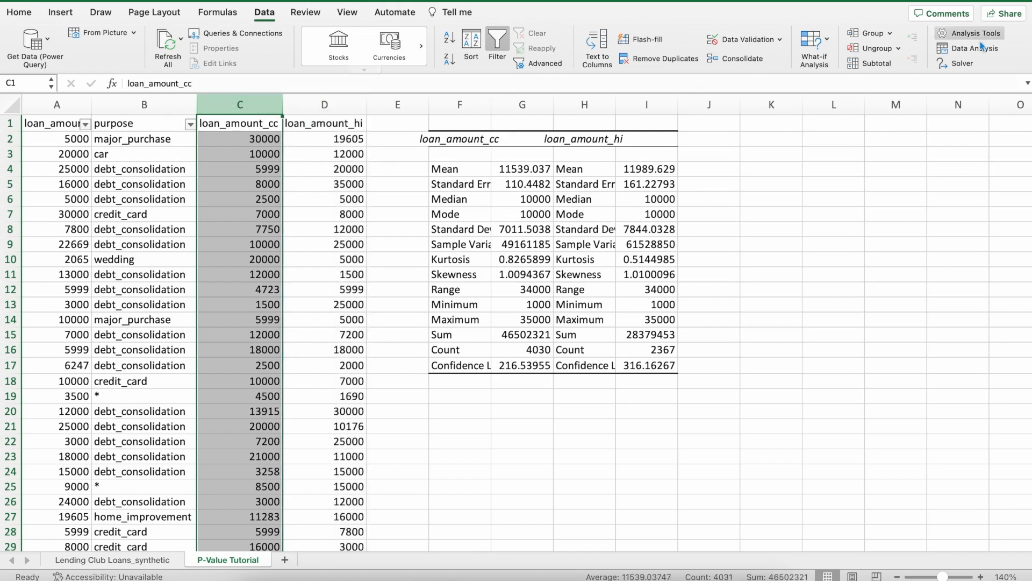
click(325, 105)
click(887, 226)
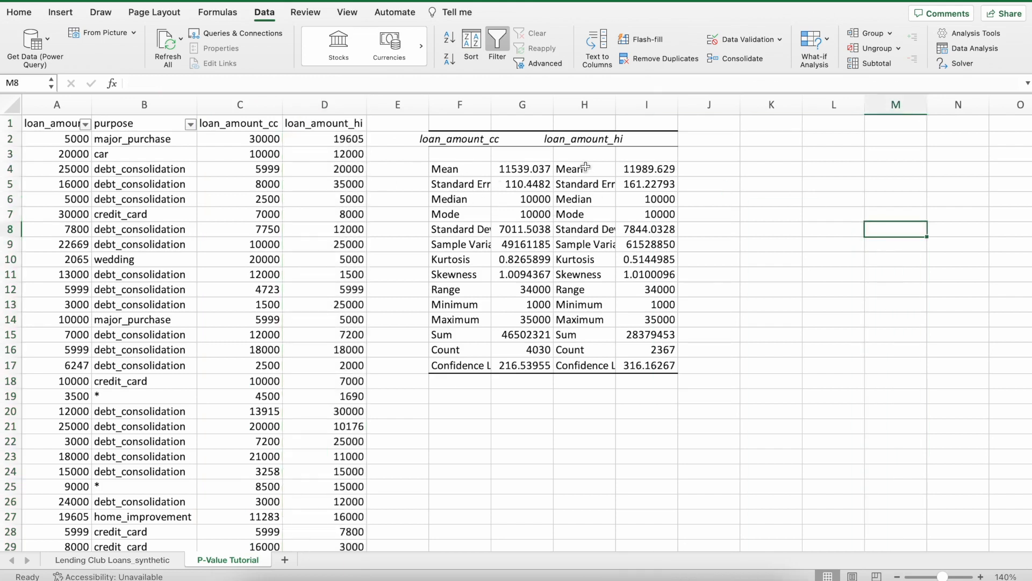
Clear the duplicate statistic labels in H4:H17 and compare the mean, standard error and median of both loan groups.
drag(576, 169, 589, 368)
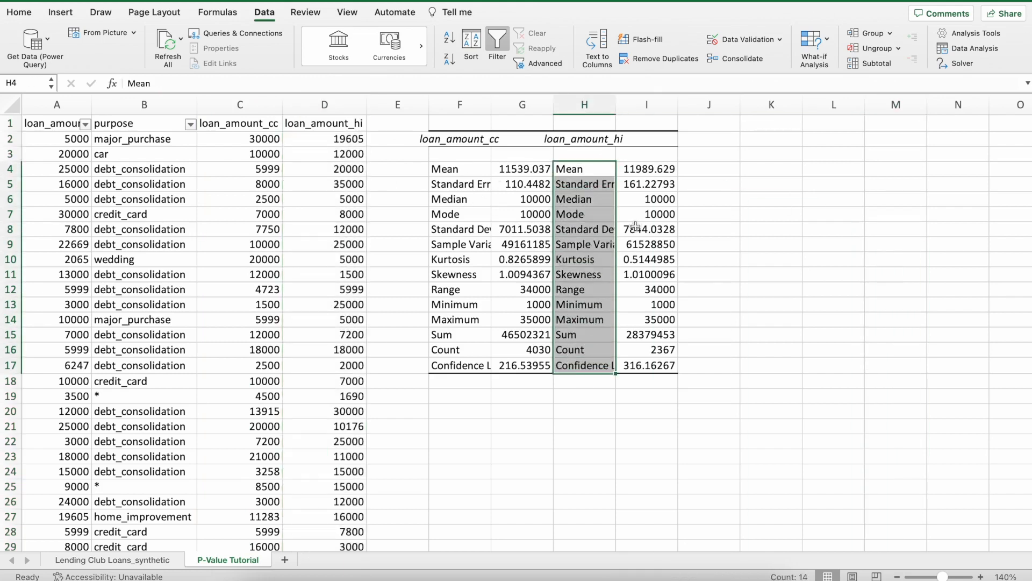
key(Delete)
click(471, 171)
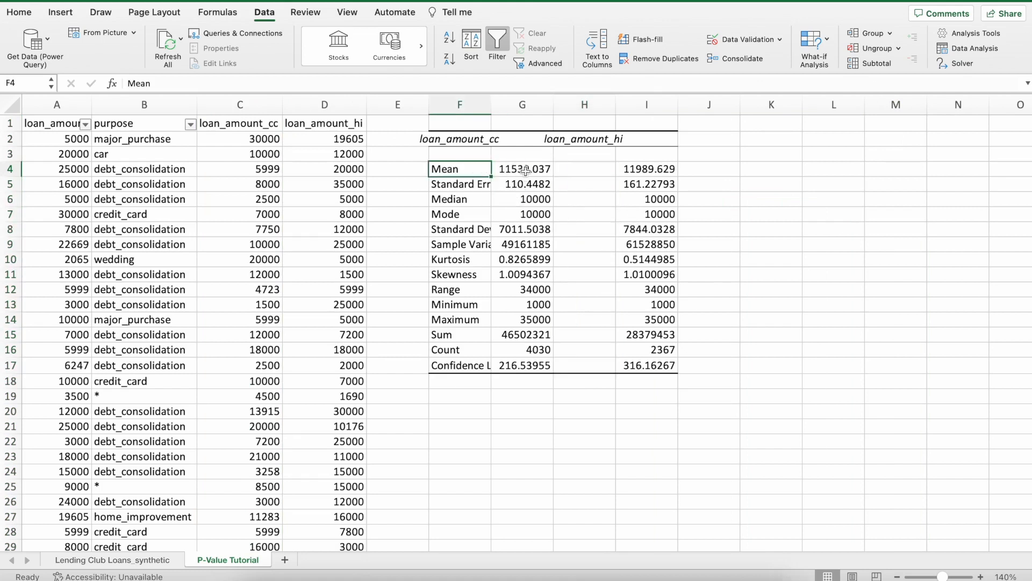
click(525, 171)
click(640, 170)
click(532, 185)
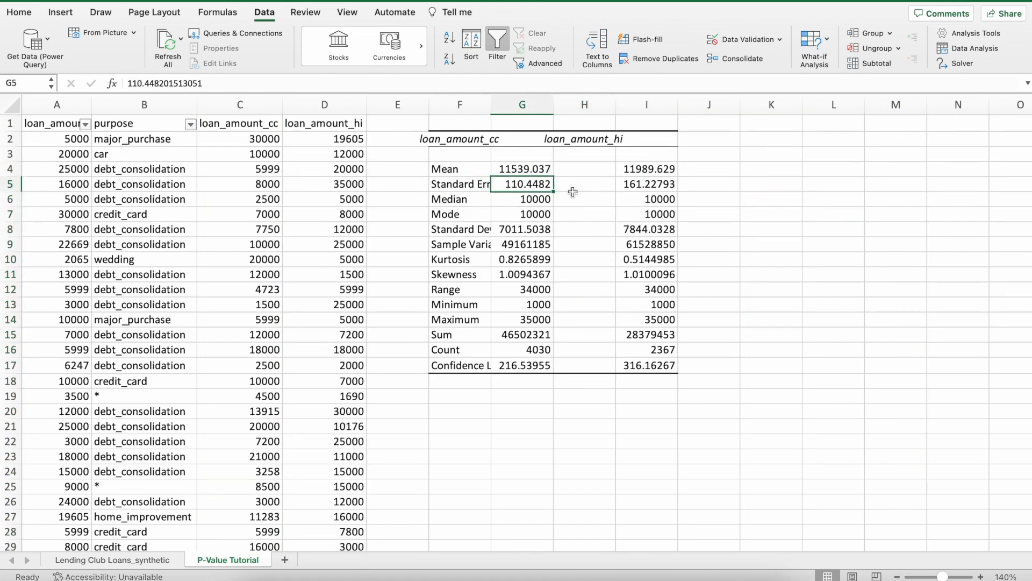
click(658, 186)
click(470, 198)
click(645, 199)
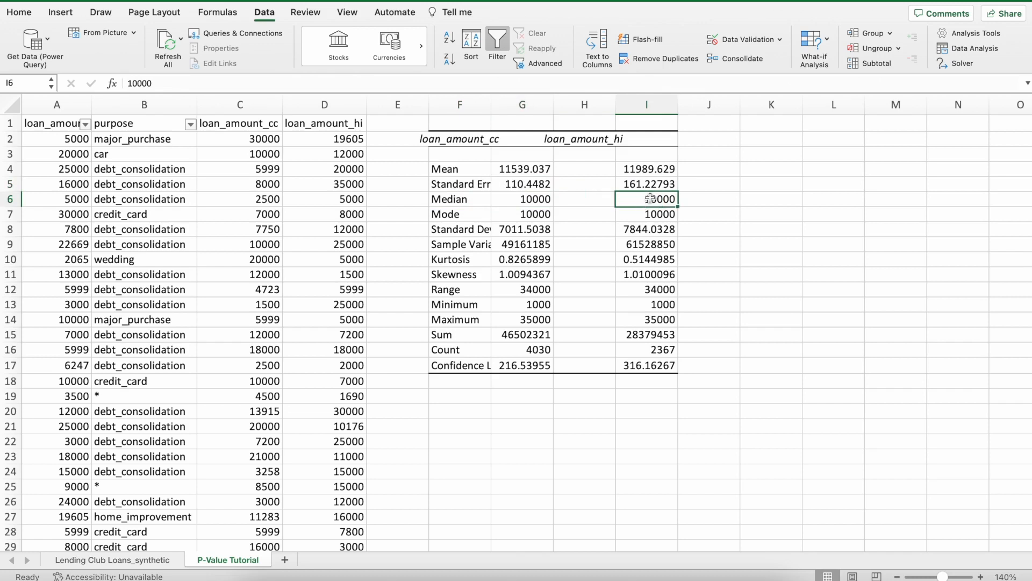
Move the loan_amount_hi statistics from I4:I17 to H4:H17 and the loan_amount_cc header from F2 to G2.
drag(648, 168, 657, 370)
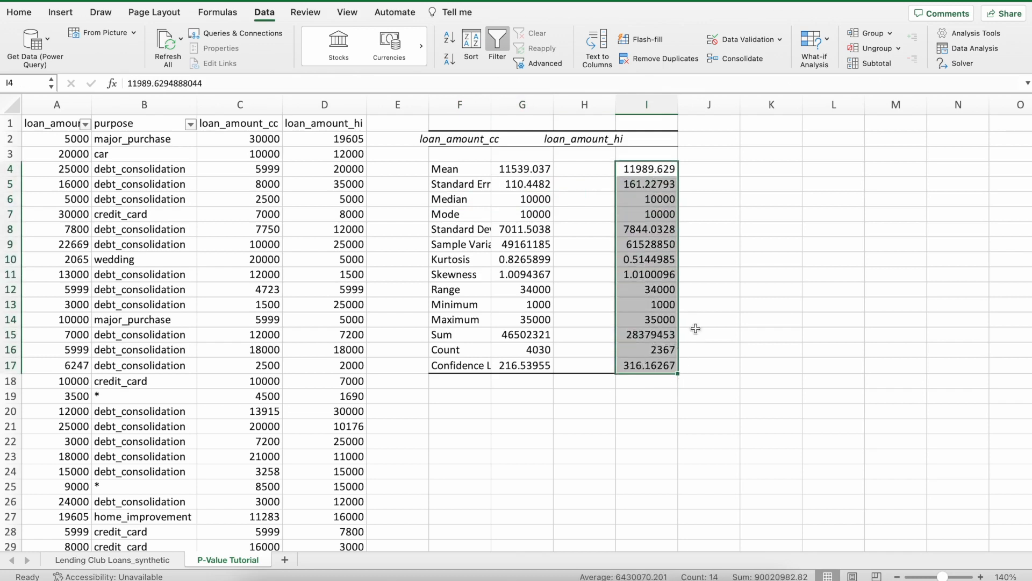
drag(679, 330, 613, 334)
click(490, 141)
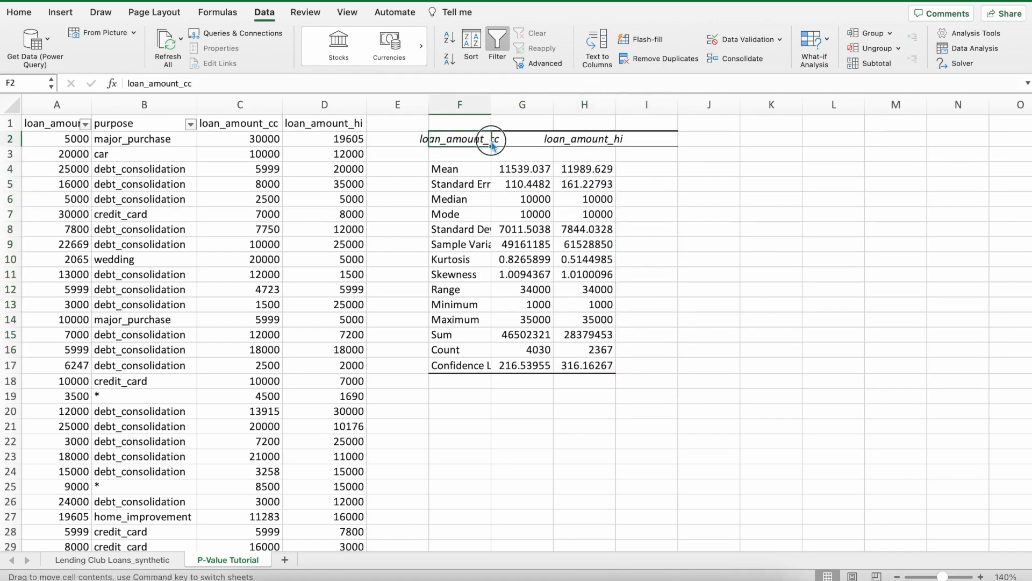
drag(490, 142, 520, 142)
Widen columns F, G and H to fit the statistic labels, headers and values.
drag(460, 104, 587, 106)
drag(491, 104, 553, 104)
click(774, 275)
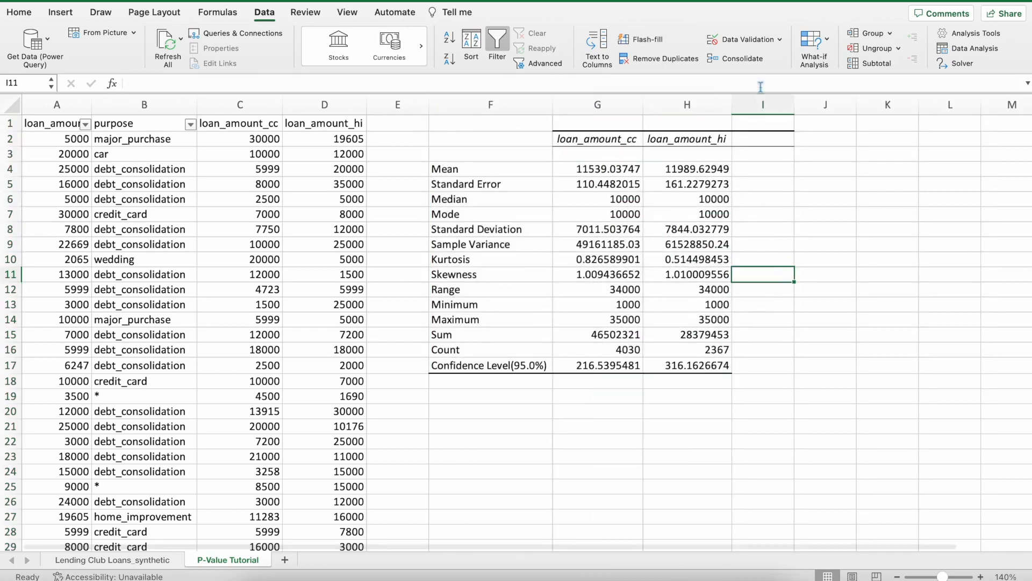
Remove the leftover borders from column I by copying blank column J over it.
click(820, 104)
key(super+c)
click(773, 103)
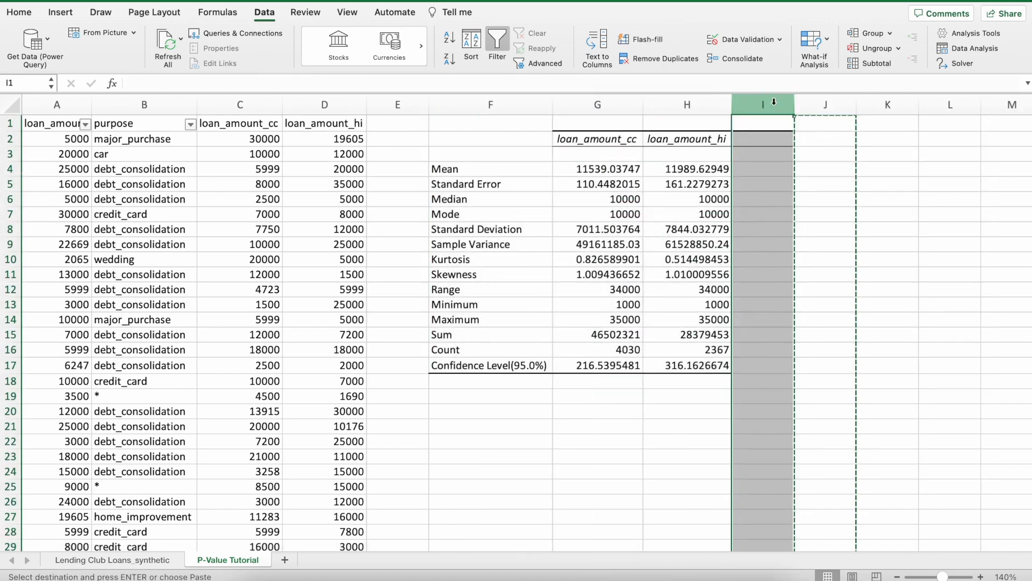
key(Return)
click(820, 150)
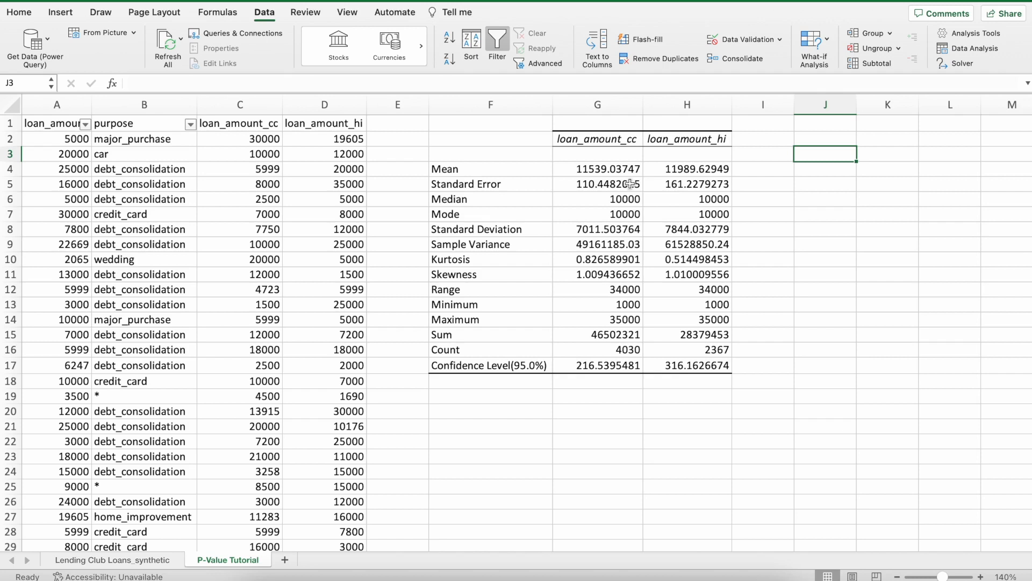
Format the mean values in G4:H4 as numbers with two decimal places.
click(611, 172)
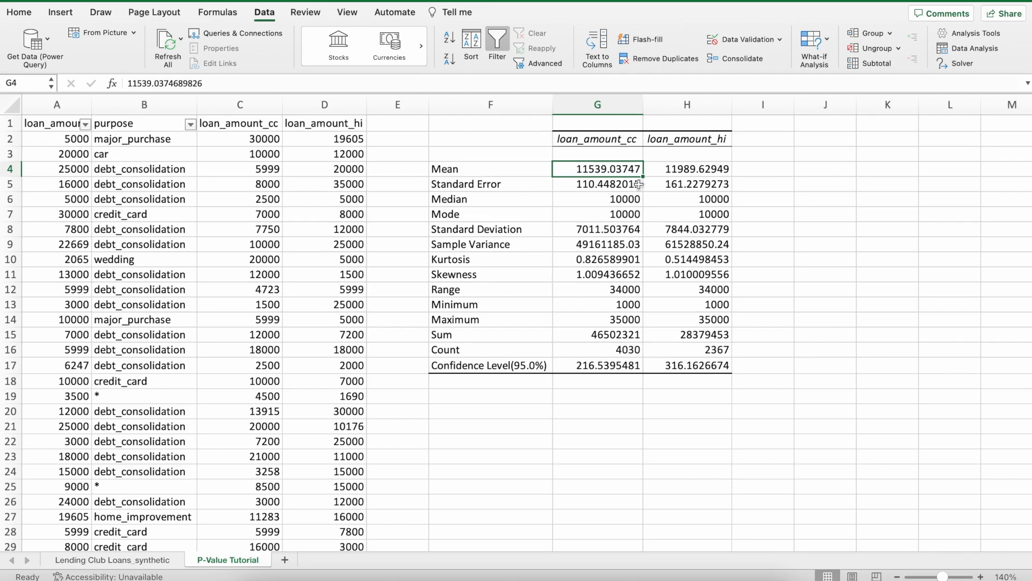
drag(661, 174, 596, 174)
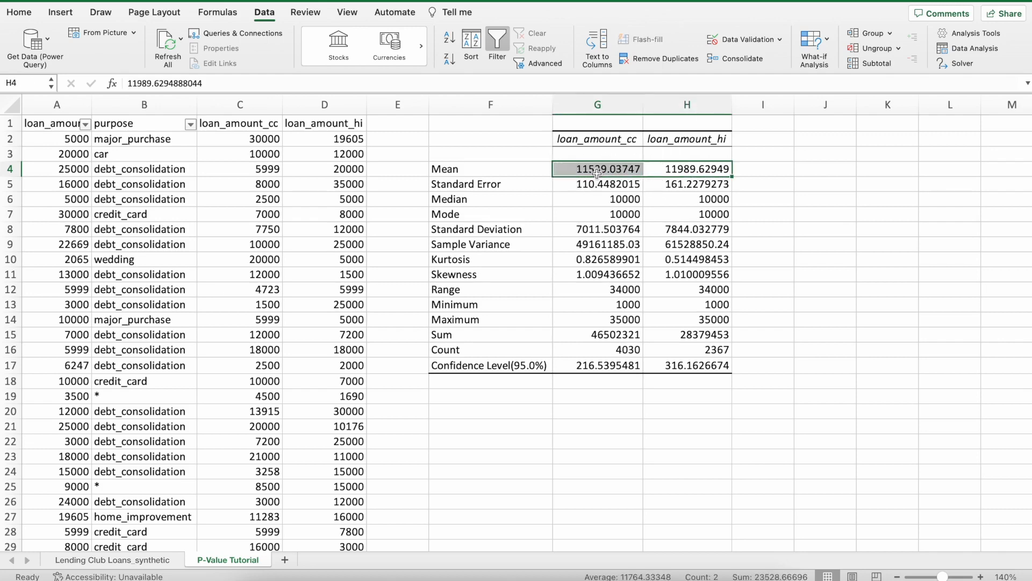
click(26, 19)
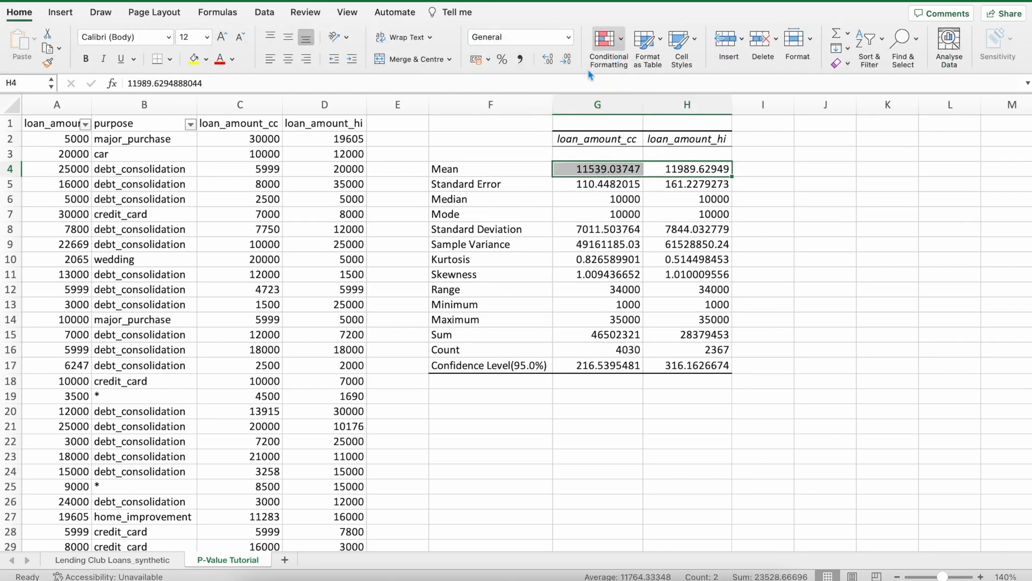
click(567, 60)
click(567, 60)
click(566, 60)
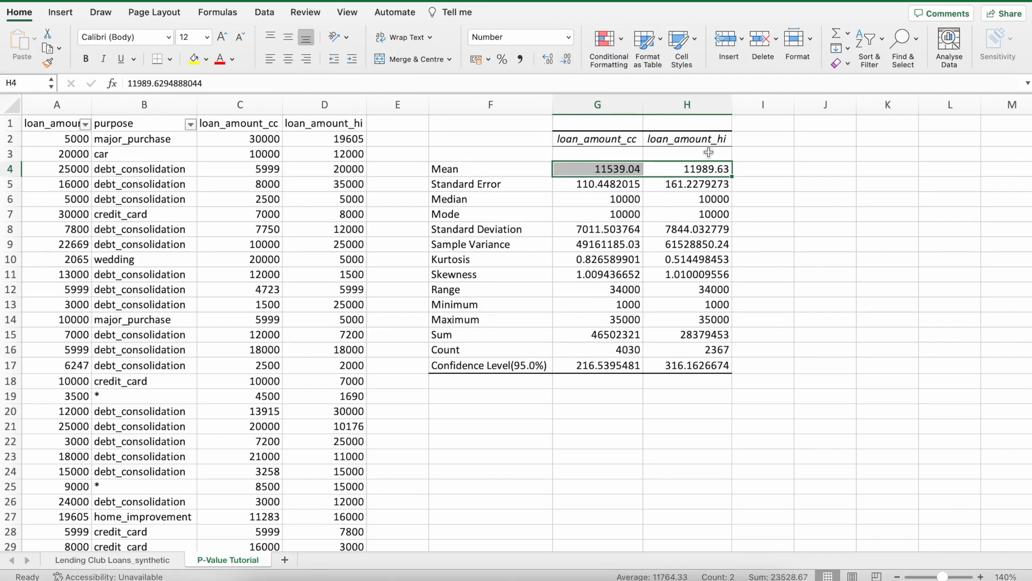
click(753, 188)
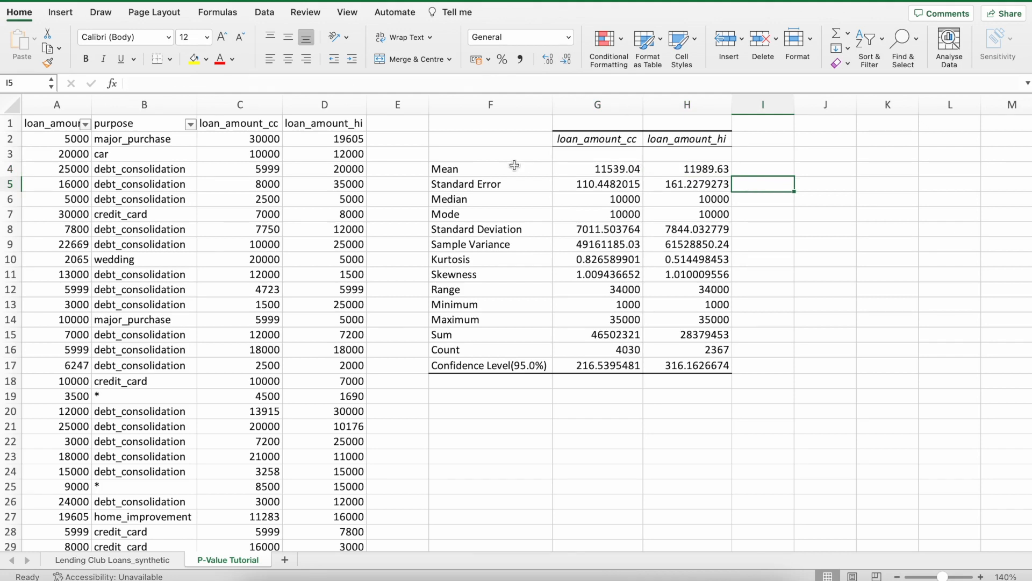
Examine the means of both loan groups, including the decimals in G4, along with their standard error and spread statistics.
drag(627, 171, 671, 173)
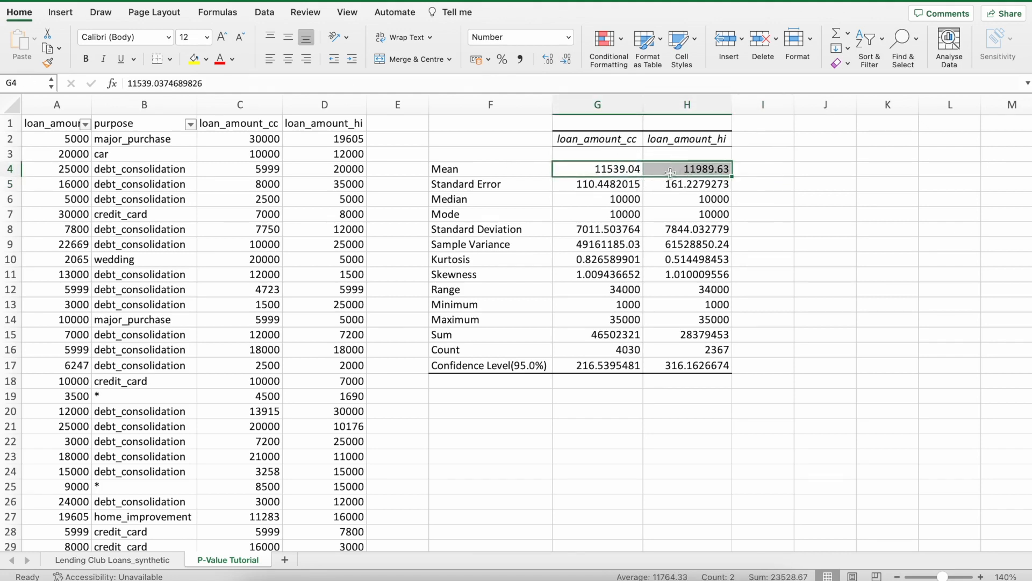
click(639, 186)
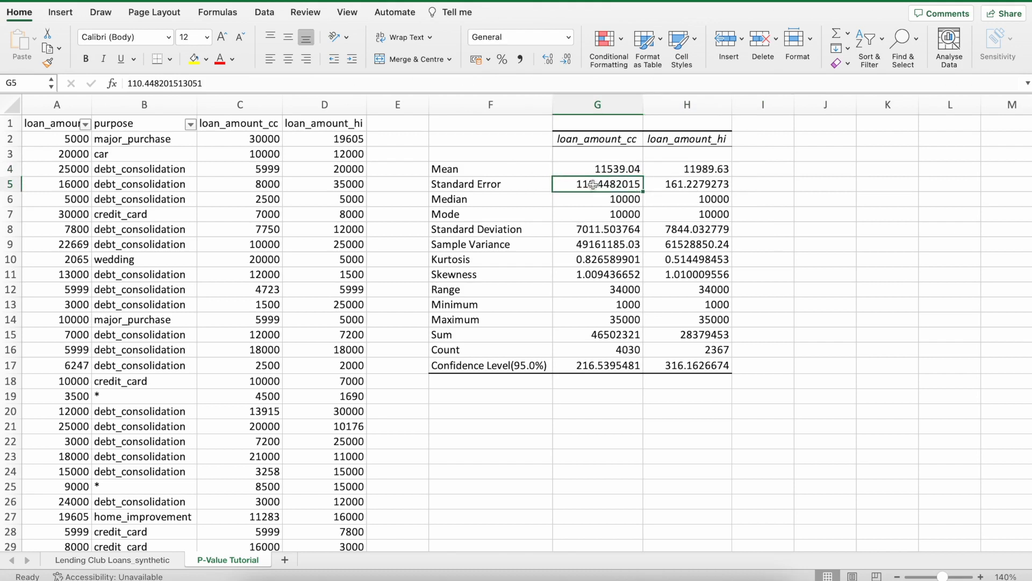
drag(607, 171, 698, 172)
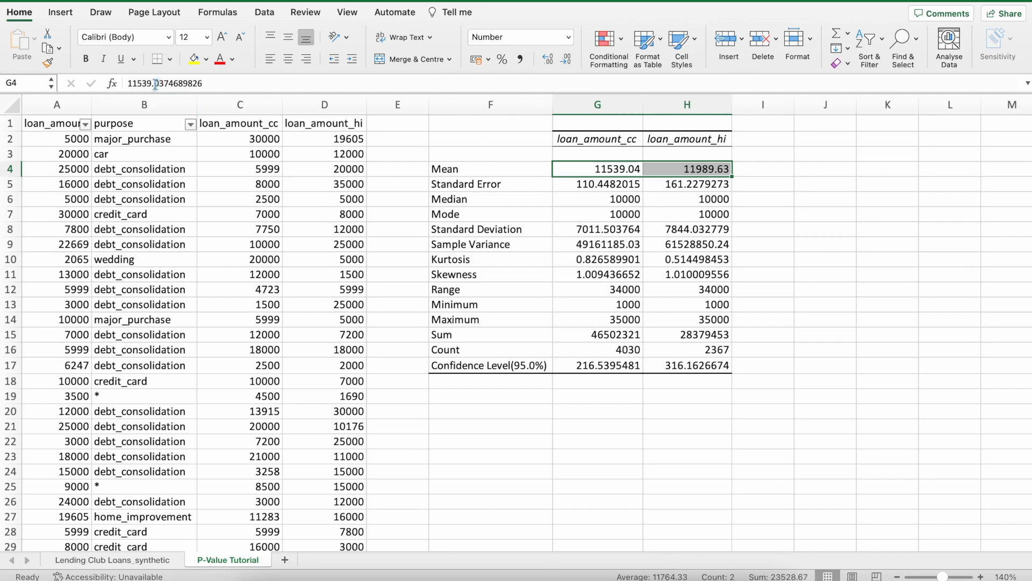
drag(155, 84, 208, 82)
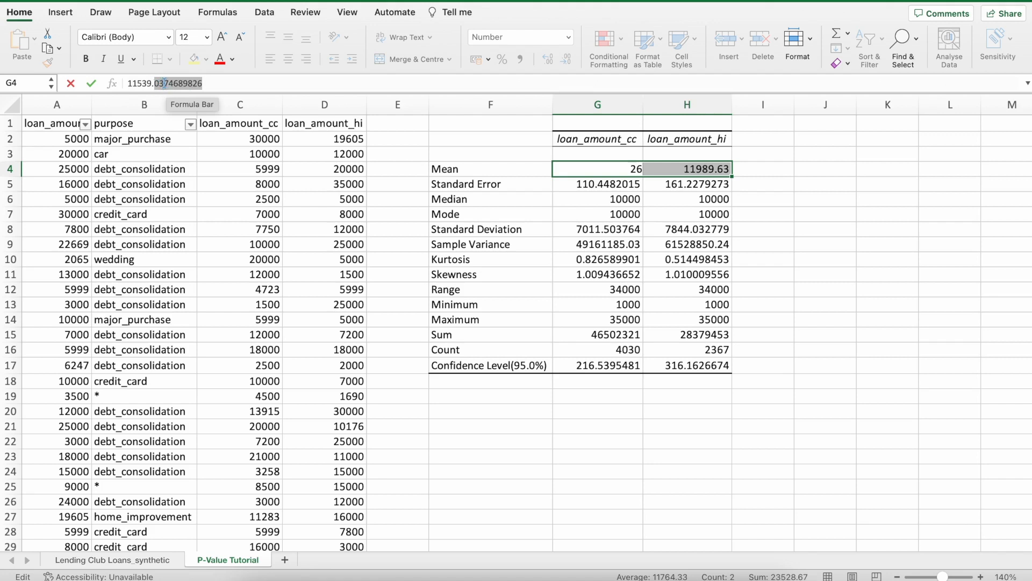
key(Return)
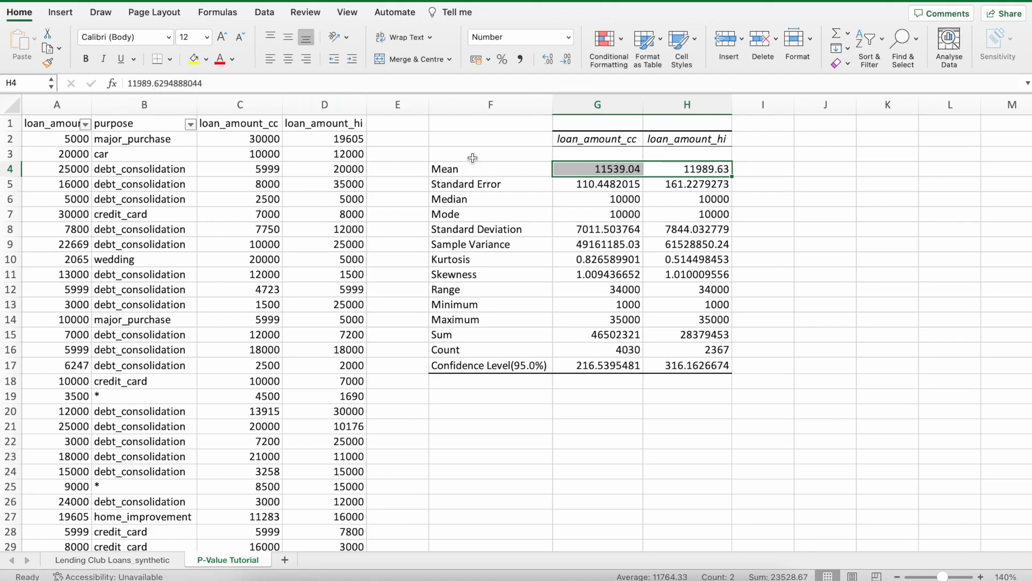
click(739, 168)
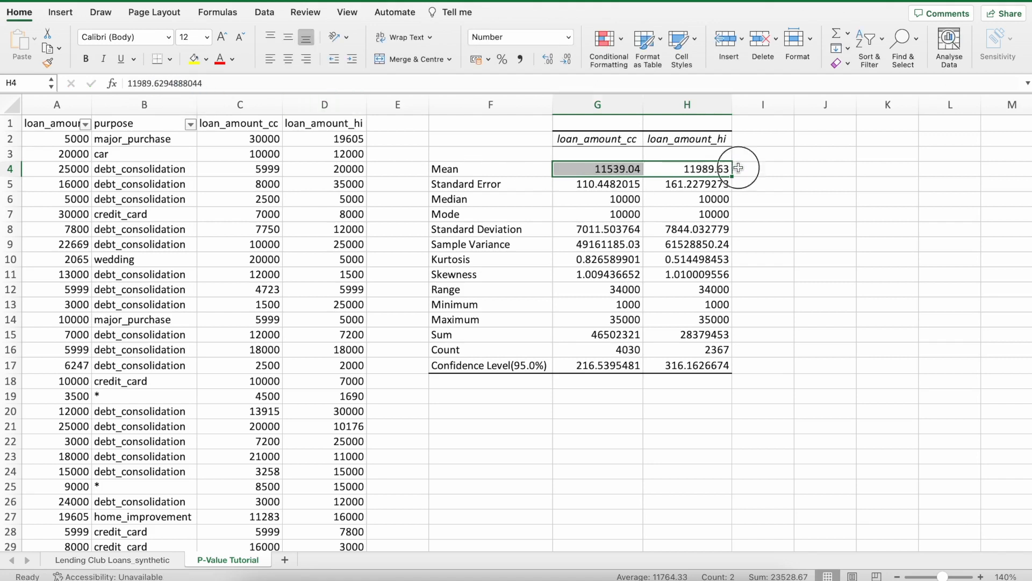
click(627, 171)
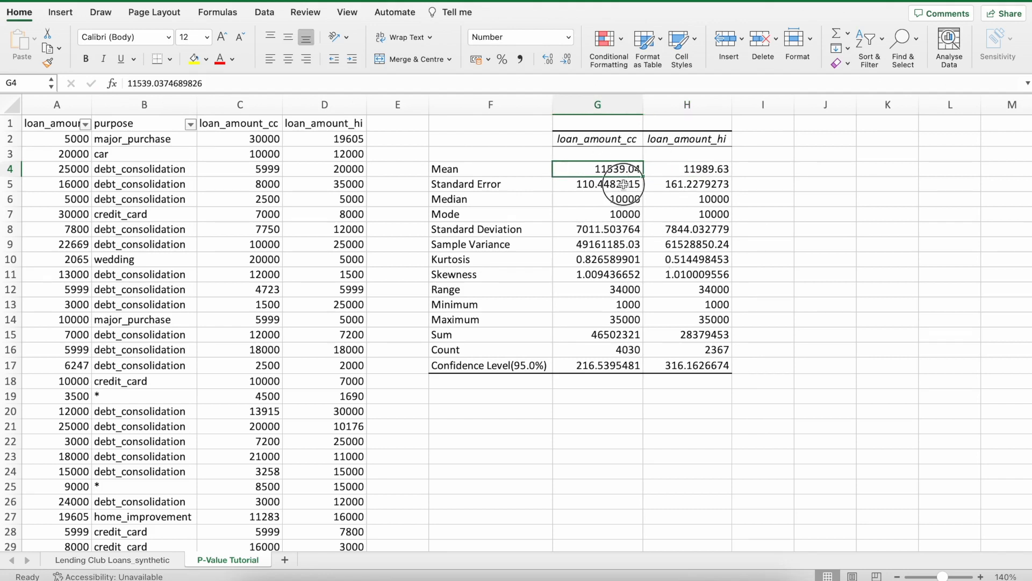
drag(624, 184, 653, 185)
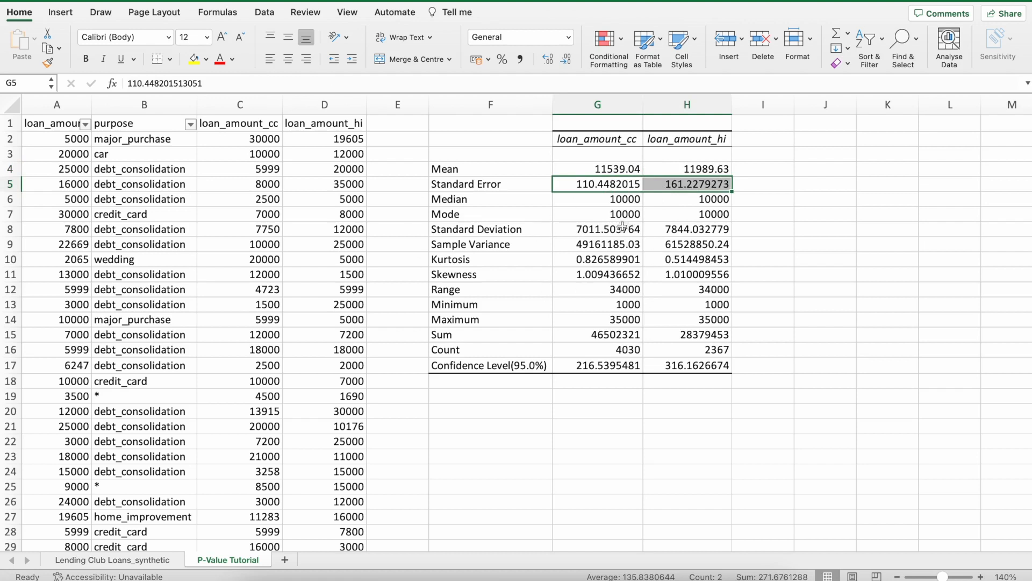
drag(613, 229, 683, 275)
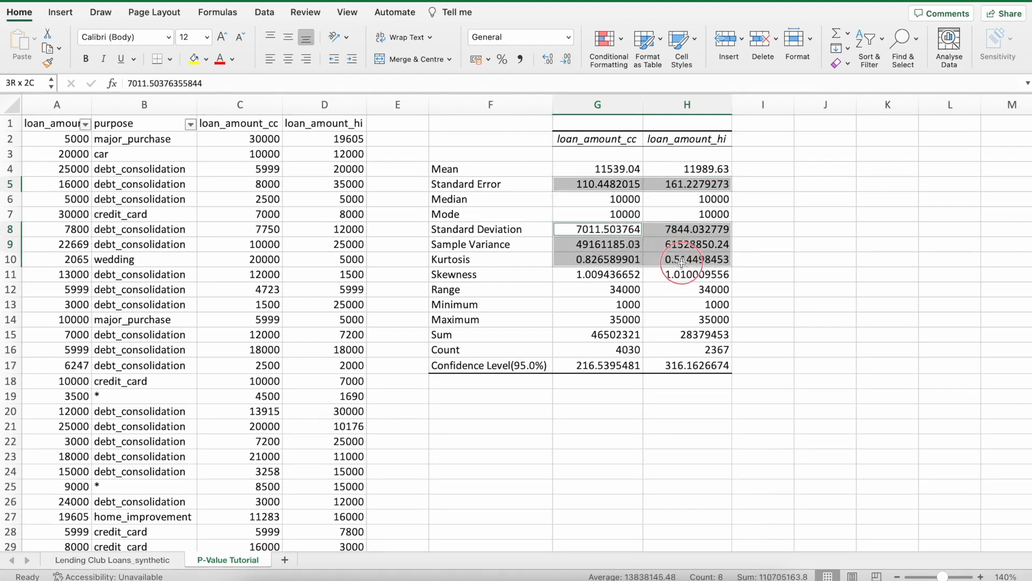
Format the standard error, standard deviation, sample variance, kurtosis, skewness and confidence level values of both groups to three decimal places.
drag(614, 366, 683, 367)
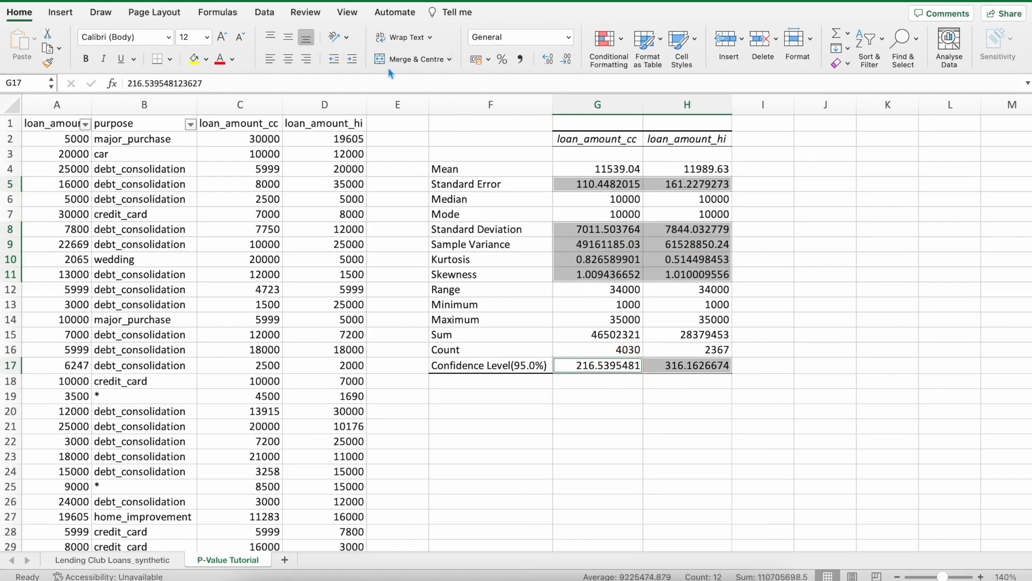
click(567, 60)
click(567, 60)
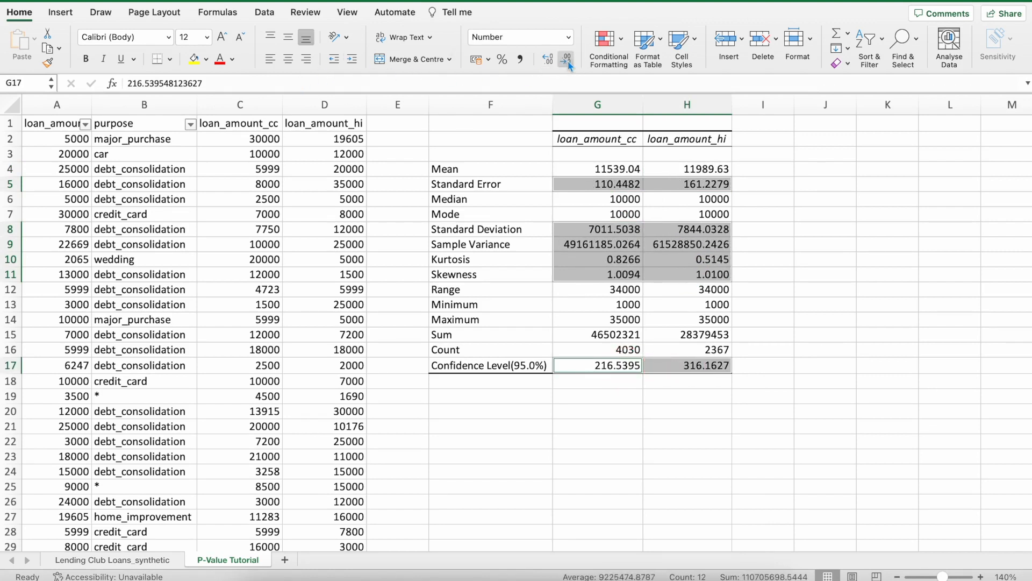
click(567, 60)
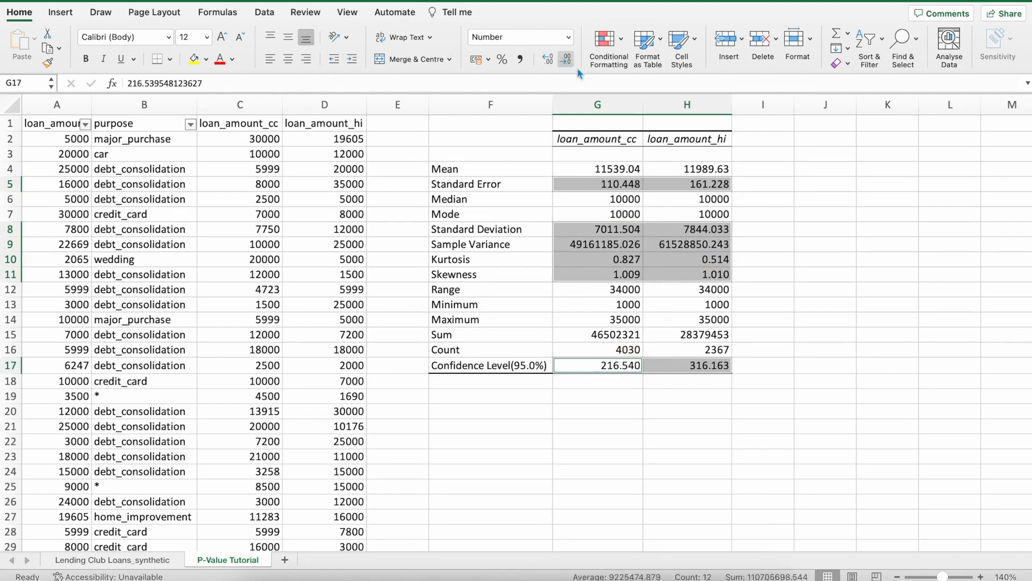
click(793, 237)
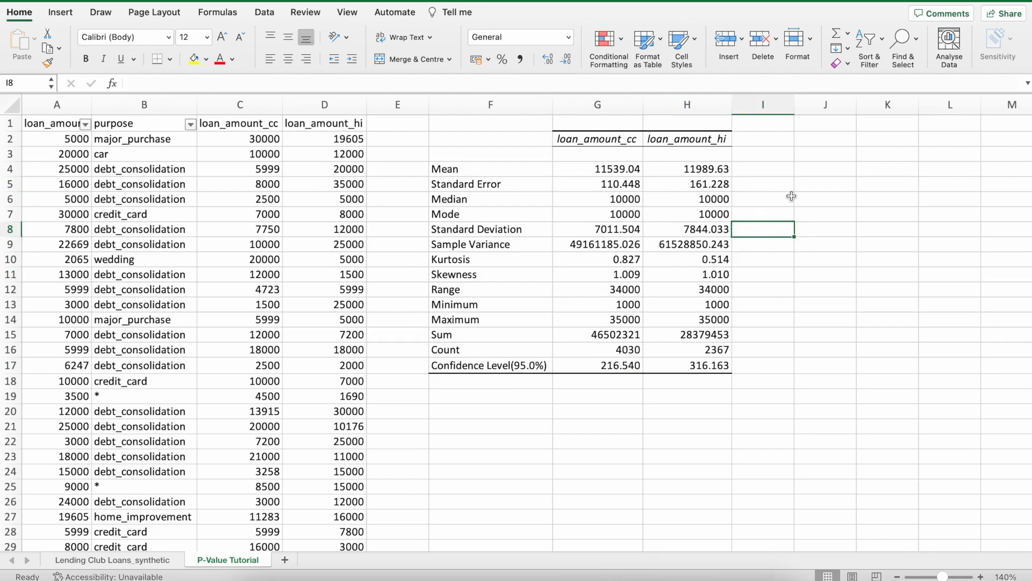
Enter the label "Loan Amount (Purpose)" in F2, beside the statistics table's column headers.
click(604, 143)
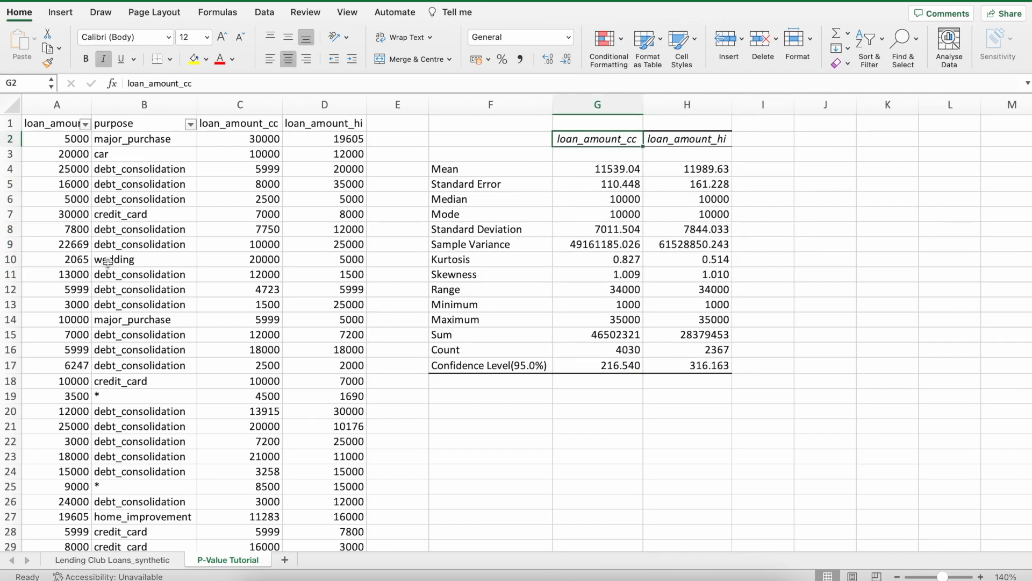
double_click(620, 142)
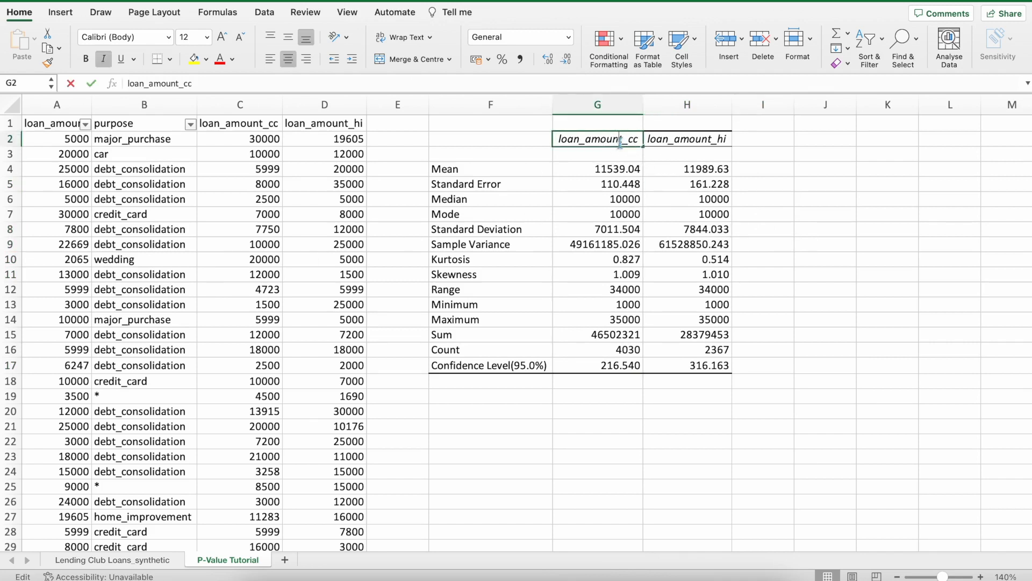
click(486, 141)
text(Loan)
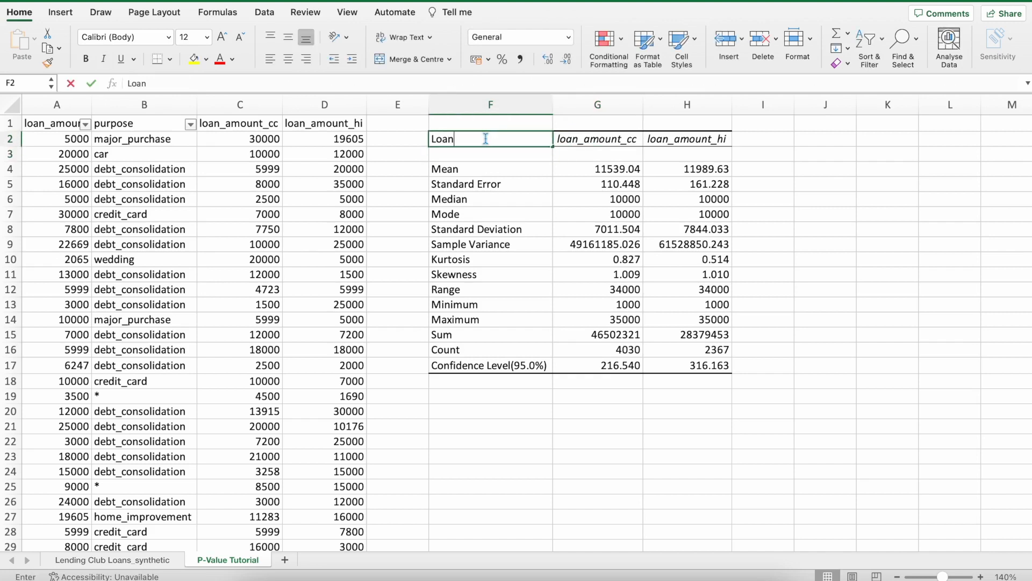
text( Amount ()
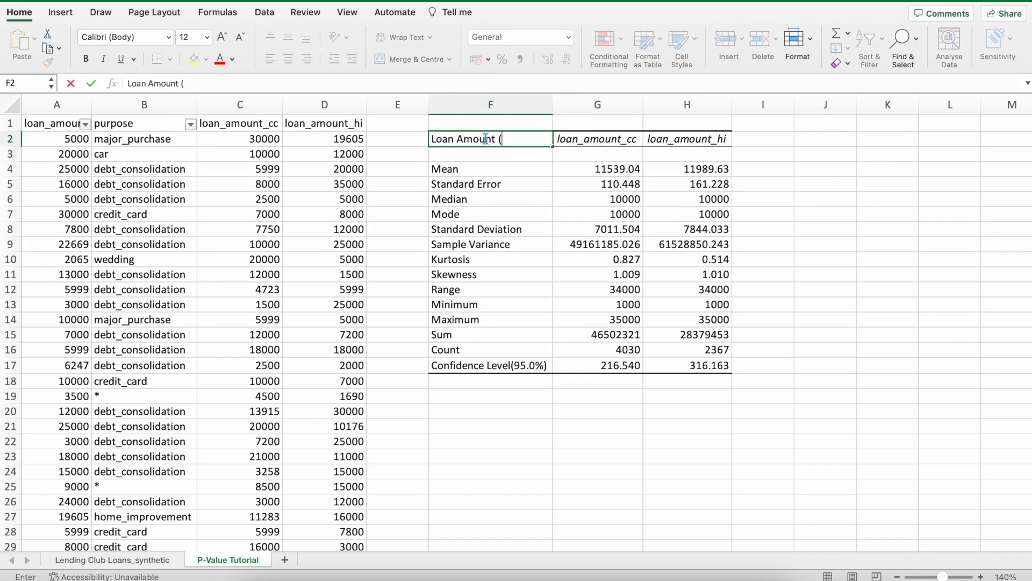
text(Purose)
Rename the statistics table headers to "Credit Card" in G2 and "Home Improvement" in H2.
double_click(610, 141)
text(Cred)
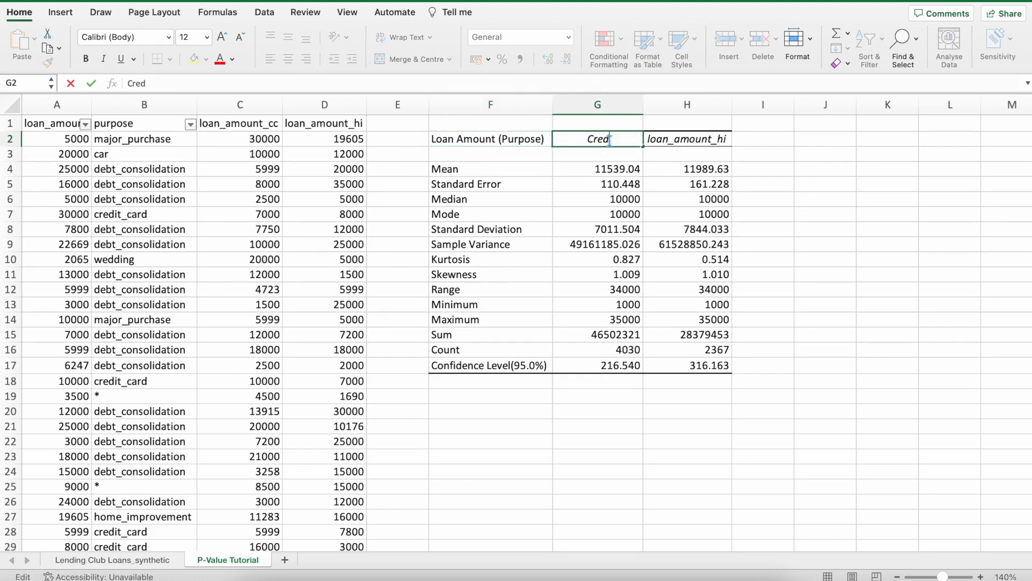
text(it Card)
click(690, 140)
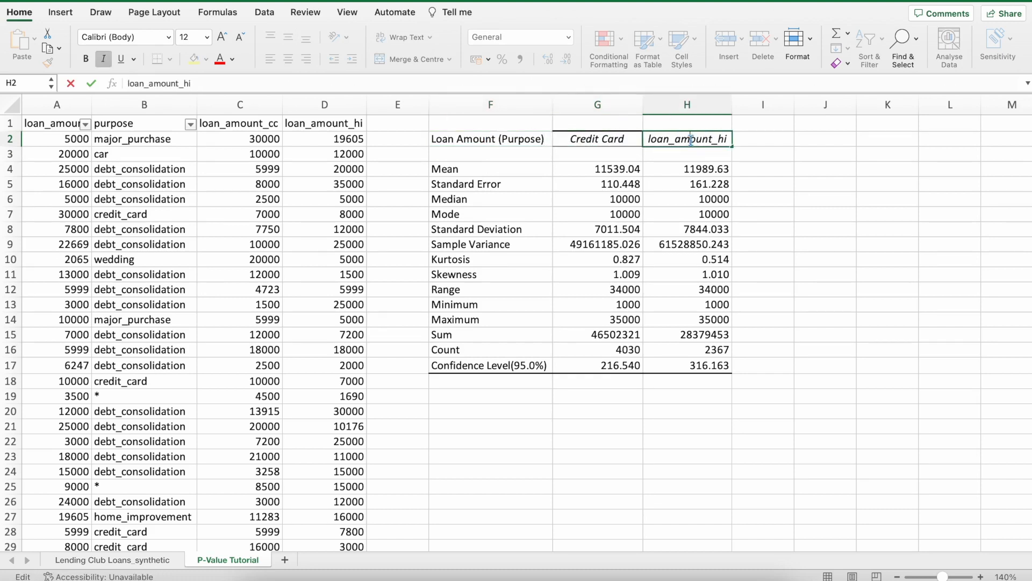
double_click(692, 140)
text(Home Improvement)
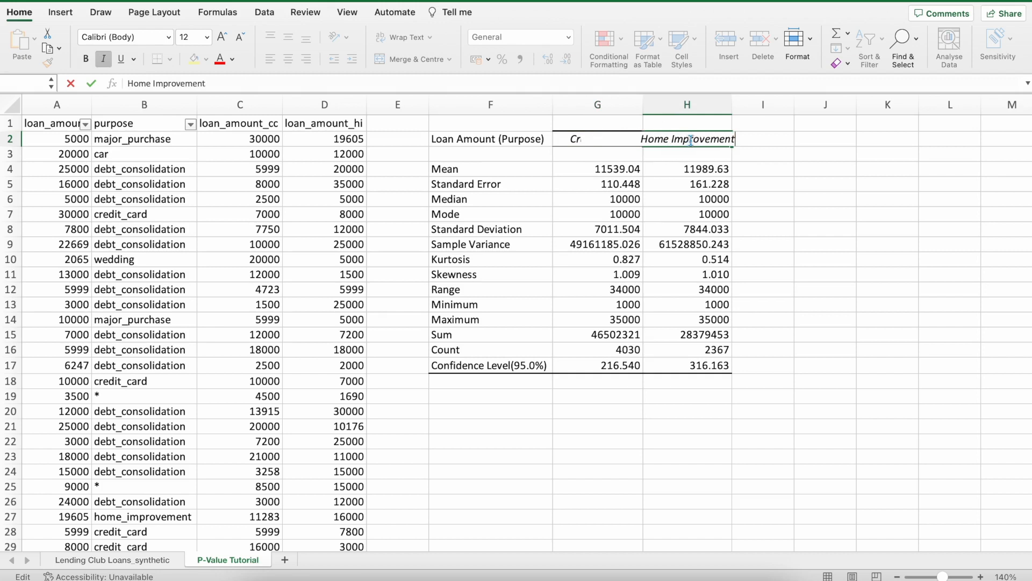
Autofit columns G and H to their contents so the renamed headers fit.
drag(592, 105, 688, 104)
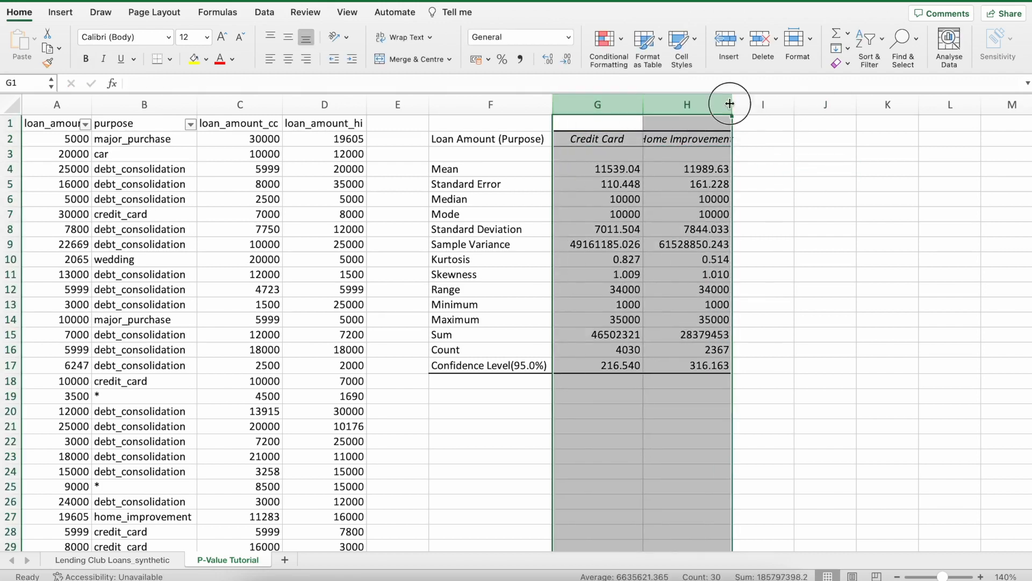
double_click(732, 104)
click(765, 134)
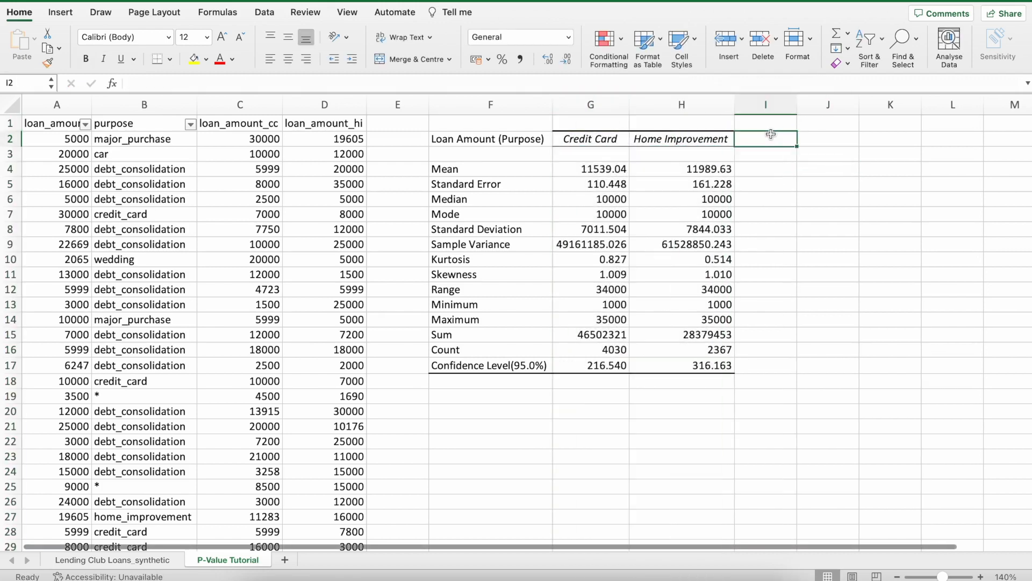
click(753, 334)
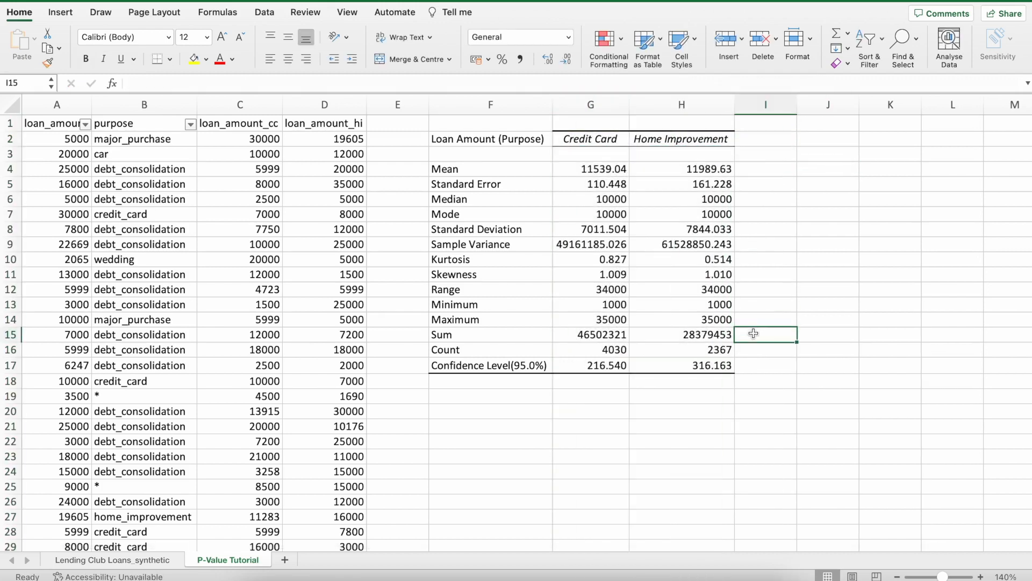
click(602, 140)
click(682, 140)
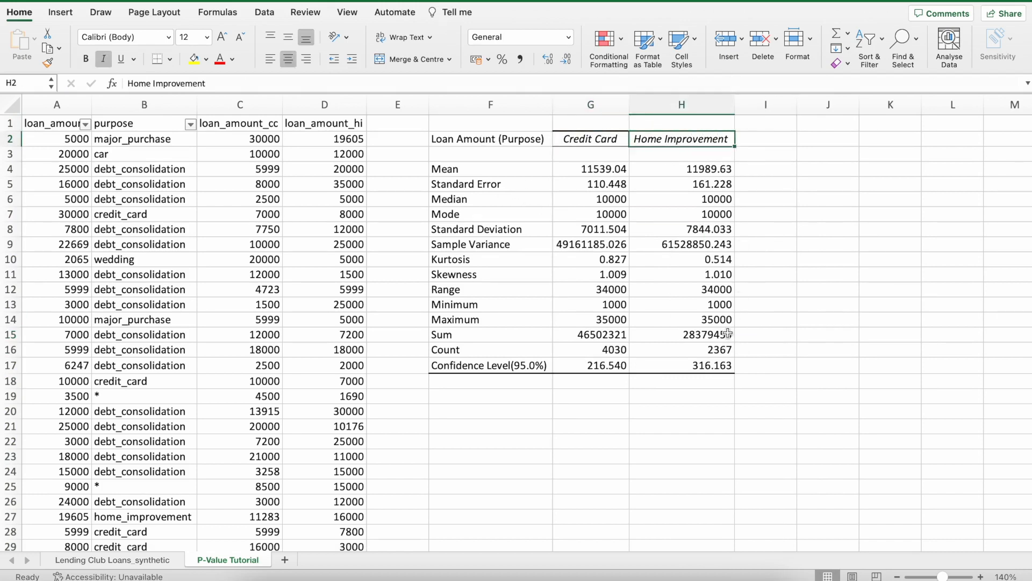
Enter "Hypothesis Test" in F19 below the statistics table, with "H0:" in F20 and "H1" in F21.
click(503, 397)
scroll(503, 397, down, 3)
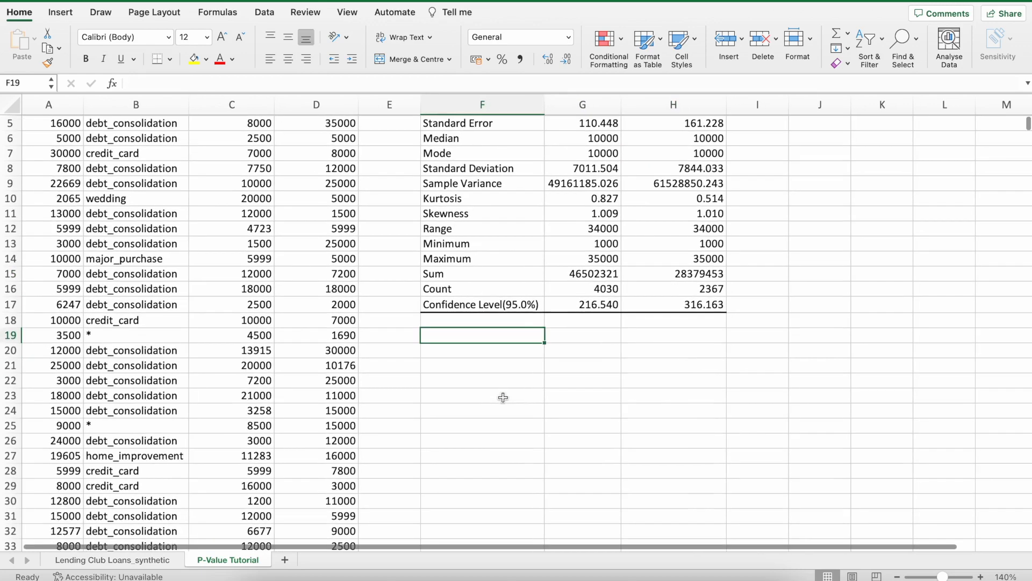
text(Hypothesis Test)
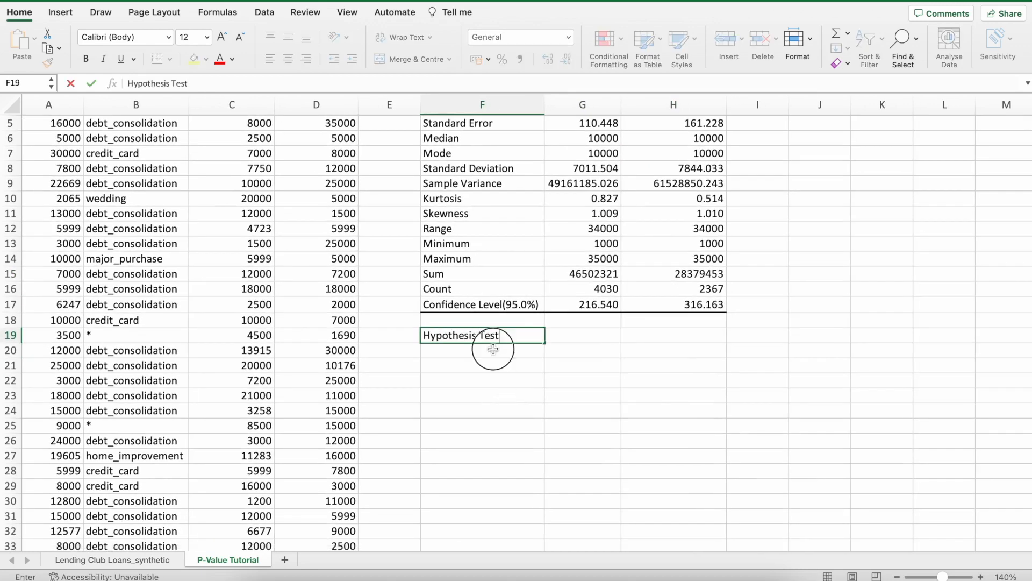
key(Return)
text(0)
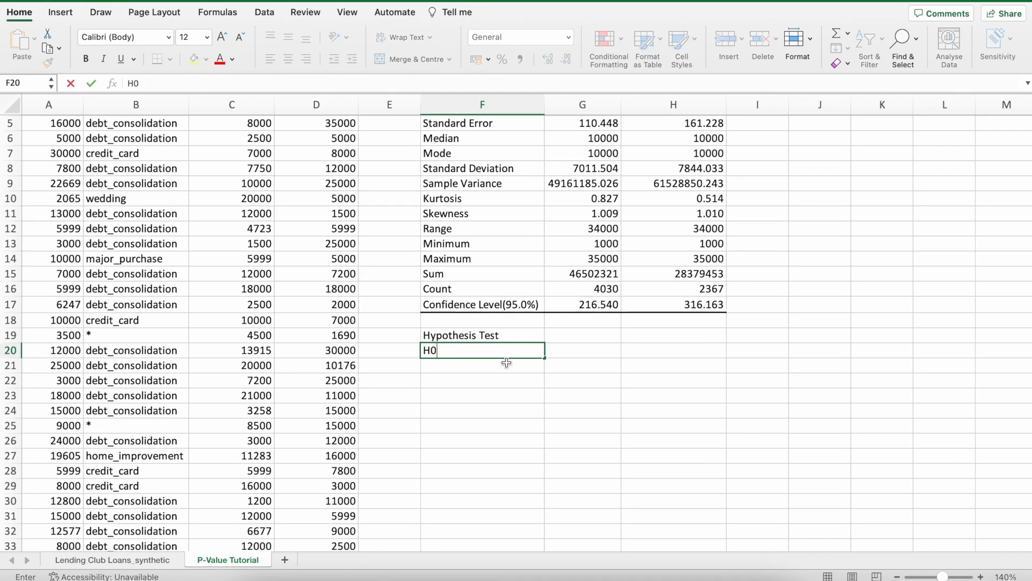
key(Return)
text(H1)
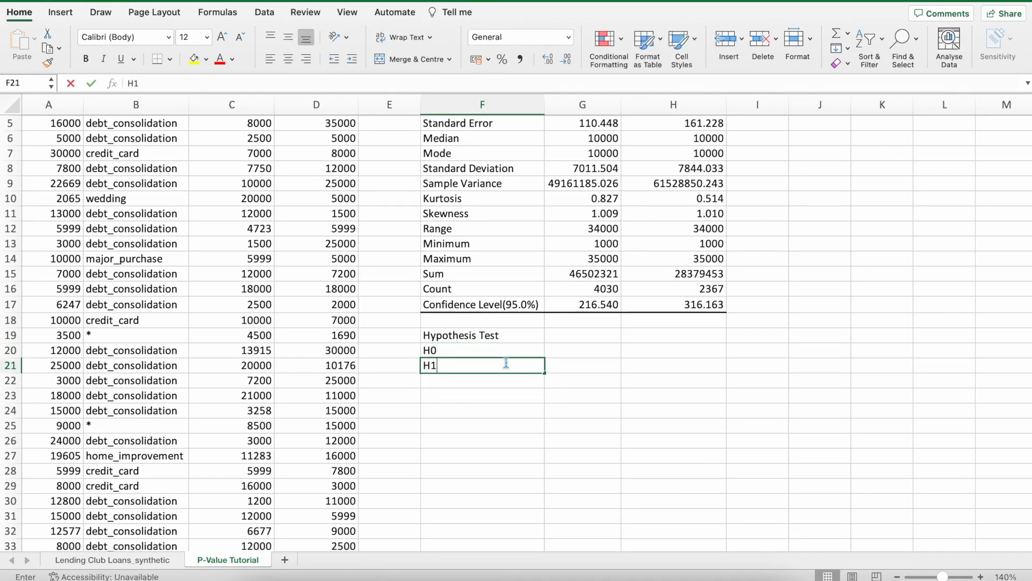
click(510, 349)
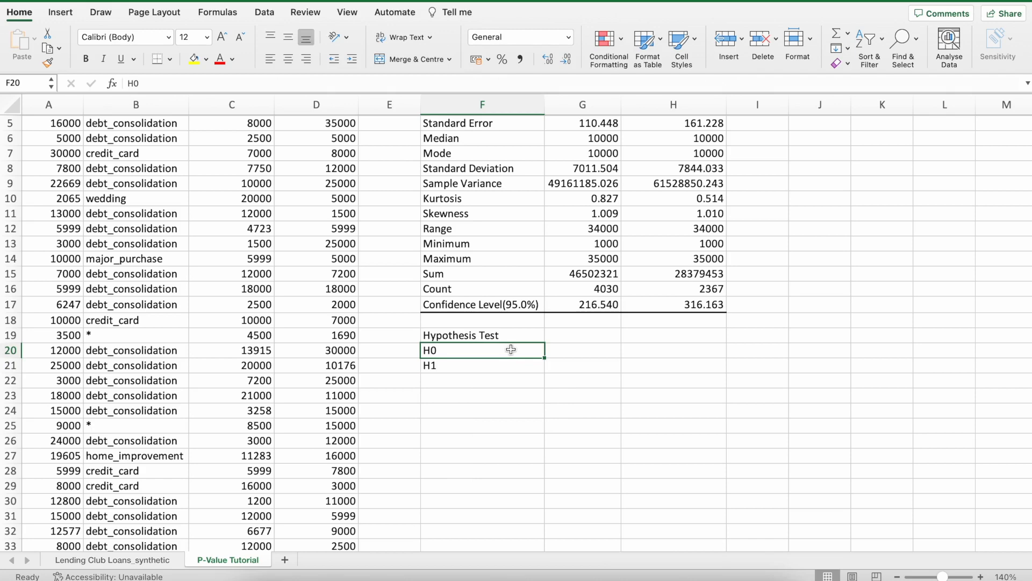
double_click(511, 349)
text(:)
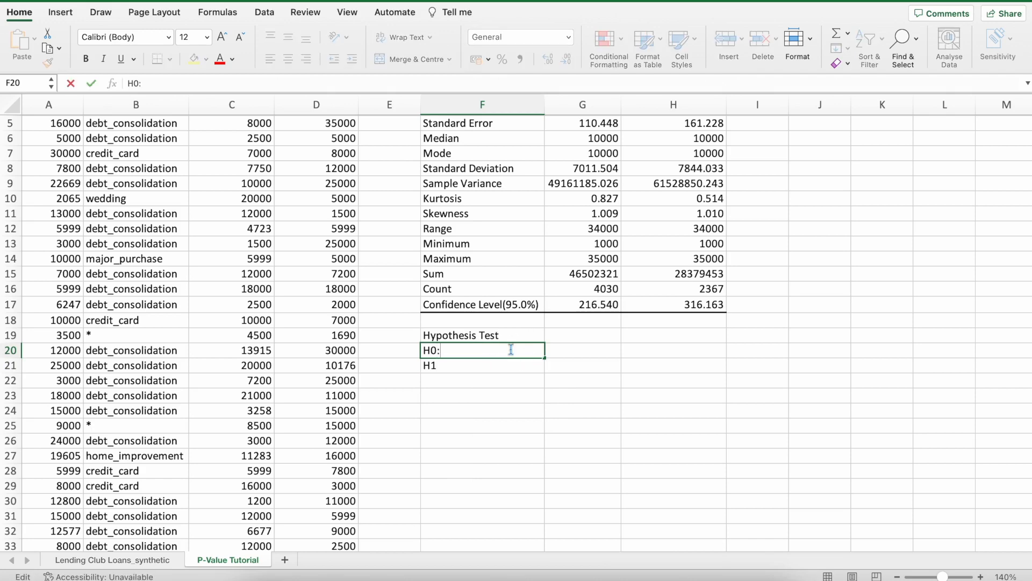
click(648, 337)
Review the two group means in row 4 and extend F20 to read "H0: credit card = home improvement".
scroll(649, 338, up, 3)
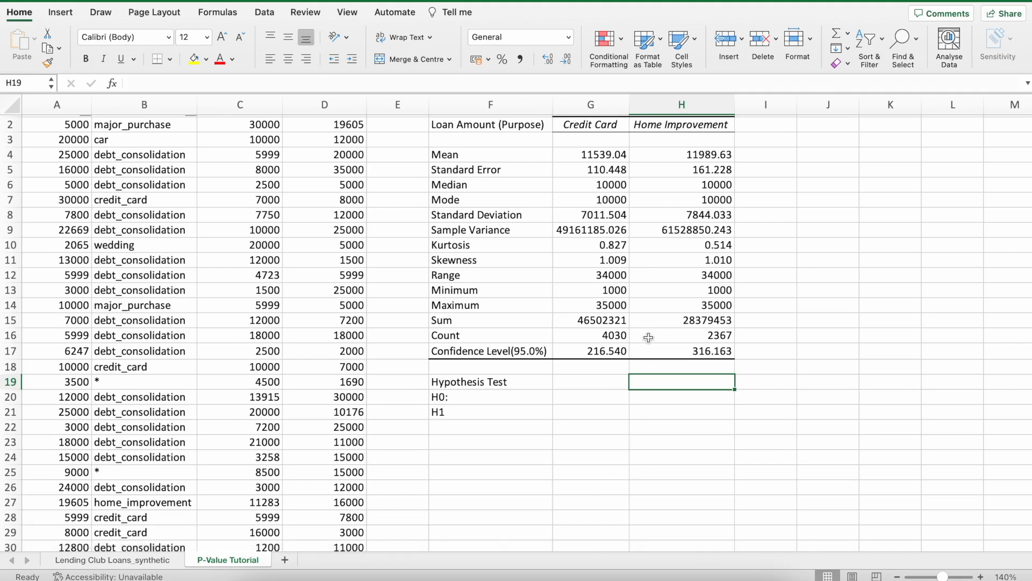
scroll(648, 337, up, 1)
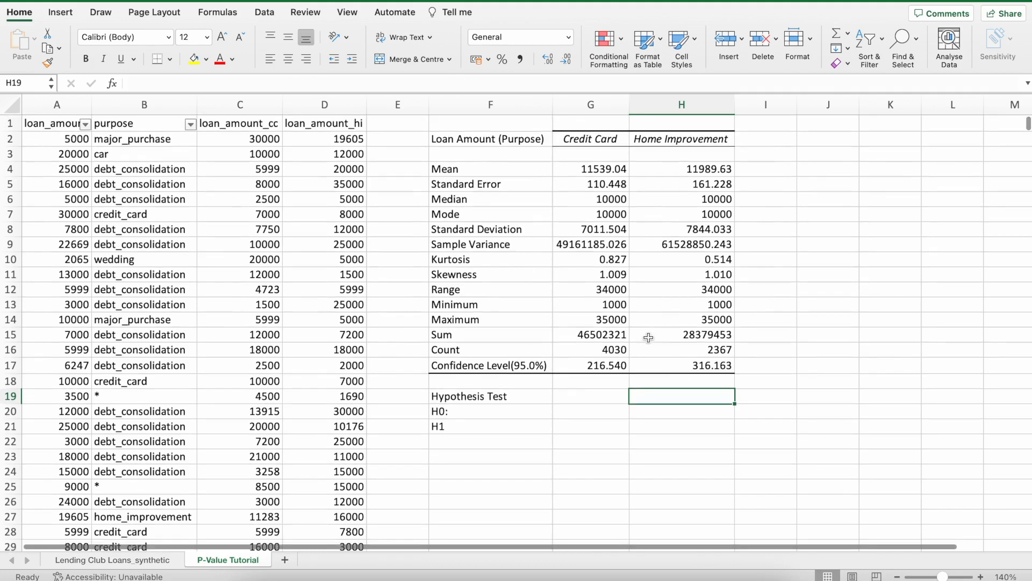
drag(591, 168, 667, 168)
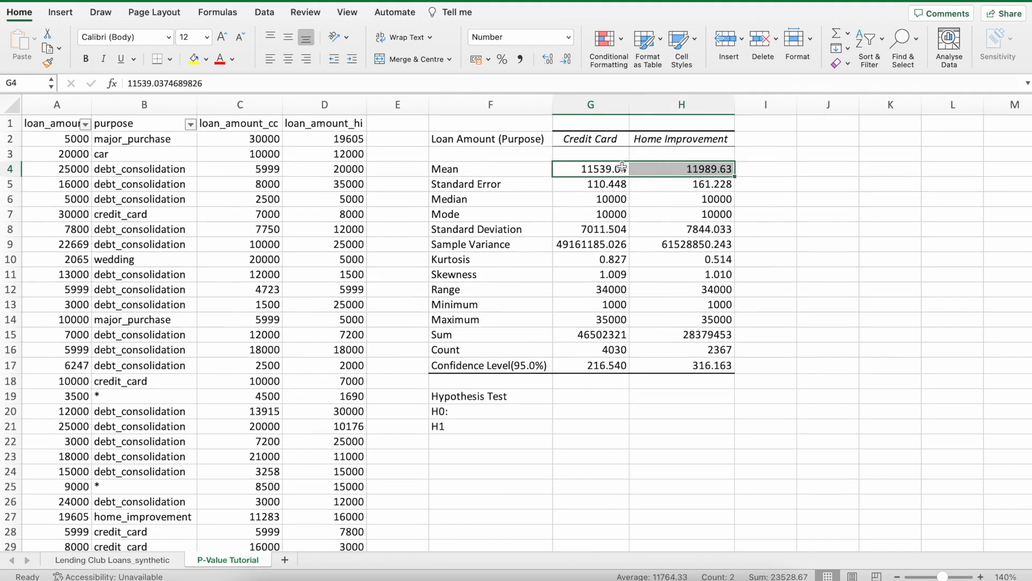
click(669, 170)
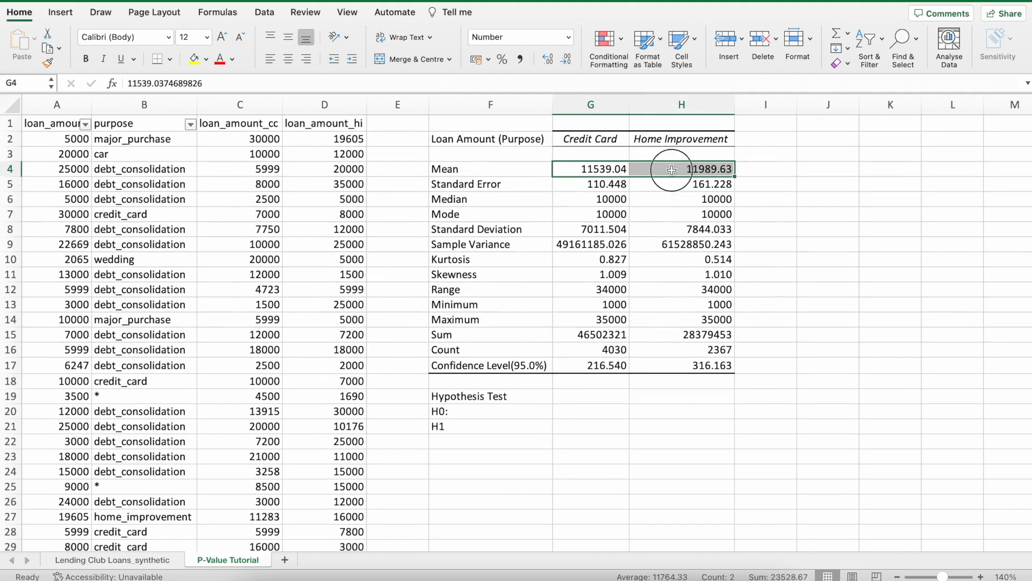
click(607, 169)
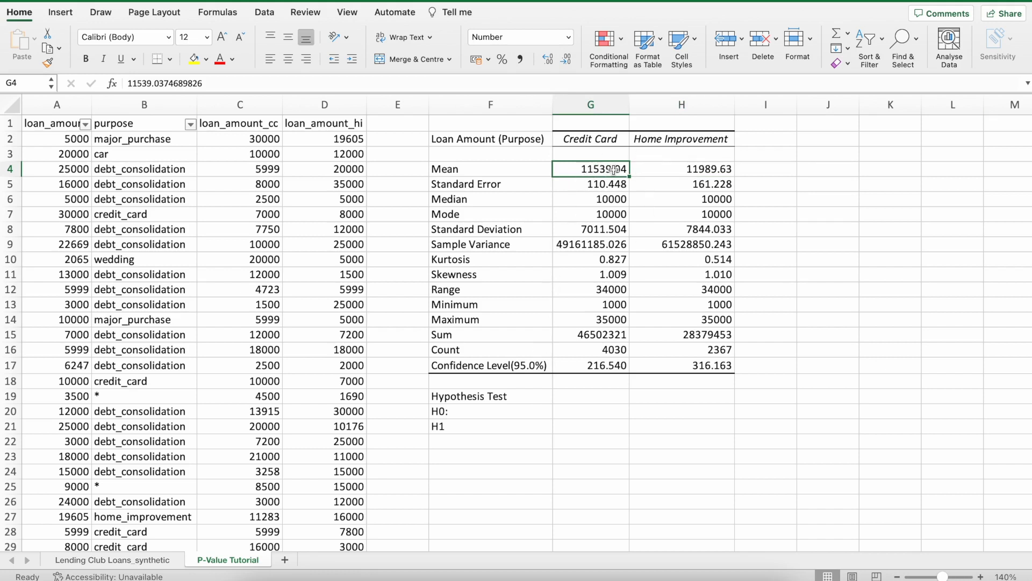
double_click(494, 410)
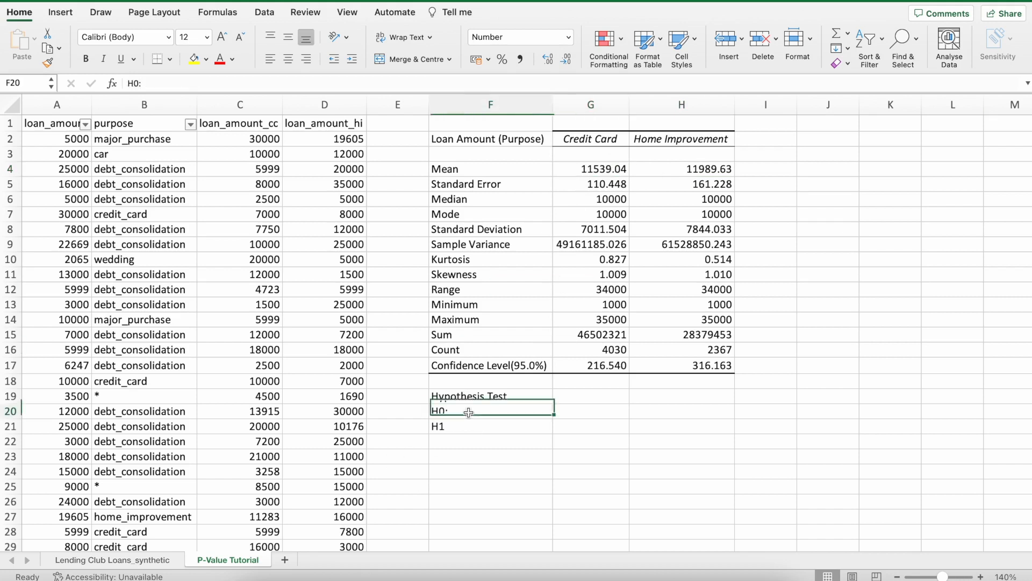
text(credit )
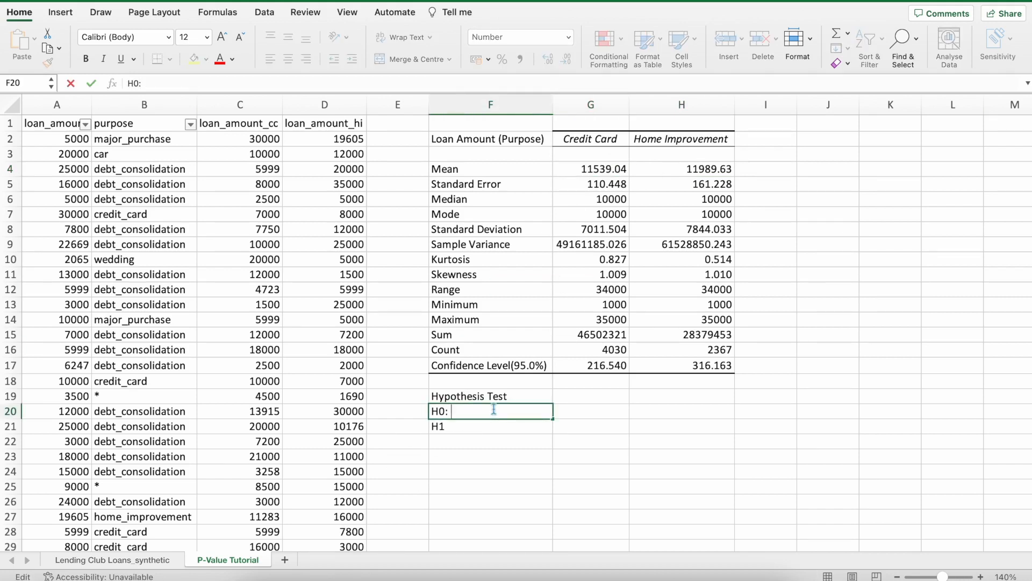
text(card = hom eim)
key(BackSpace)
key(BackSpace)
key(BackSpace)
key(BackSpace)
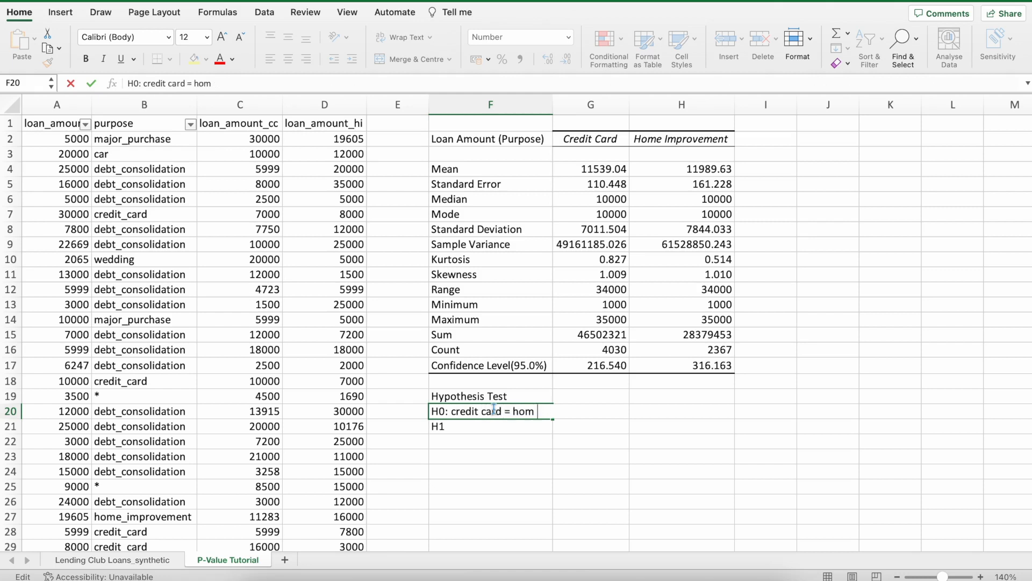
text(e improvement)
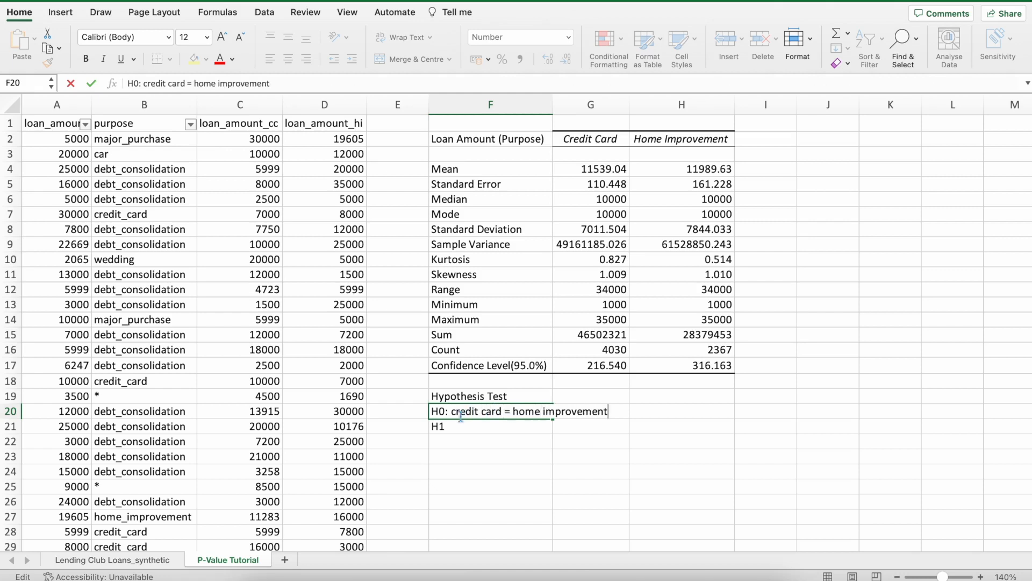
Insert "mean" before both groups in F20 so it reads "H0: mean credit card = mean home improvement".
click(452, 410)
text(mean)
click(541, 412)
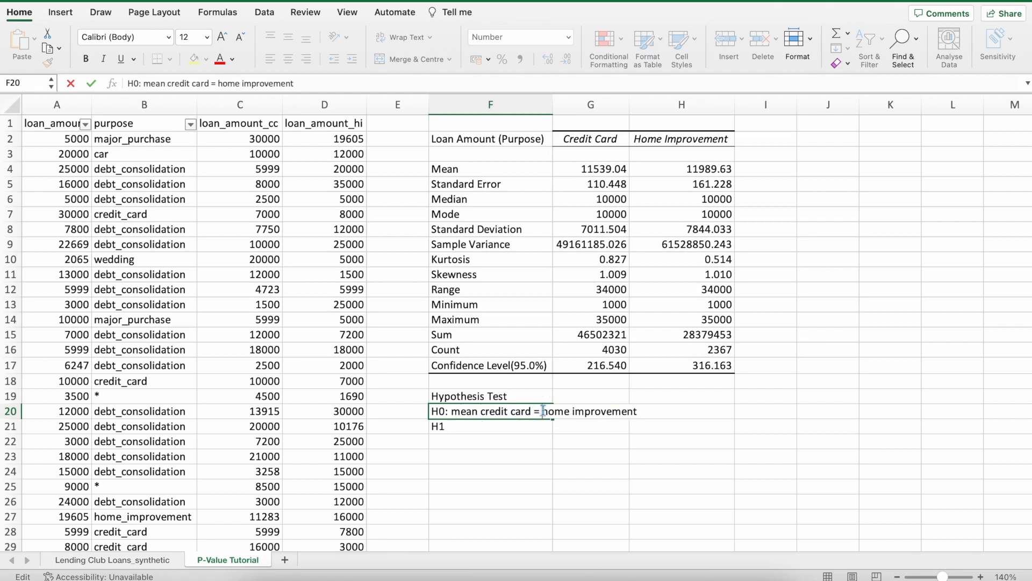
text(mean)
key(Return)
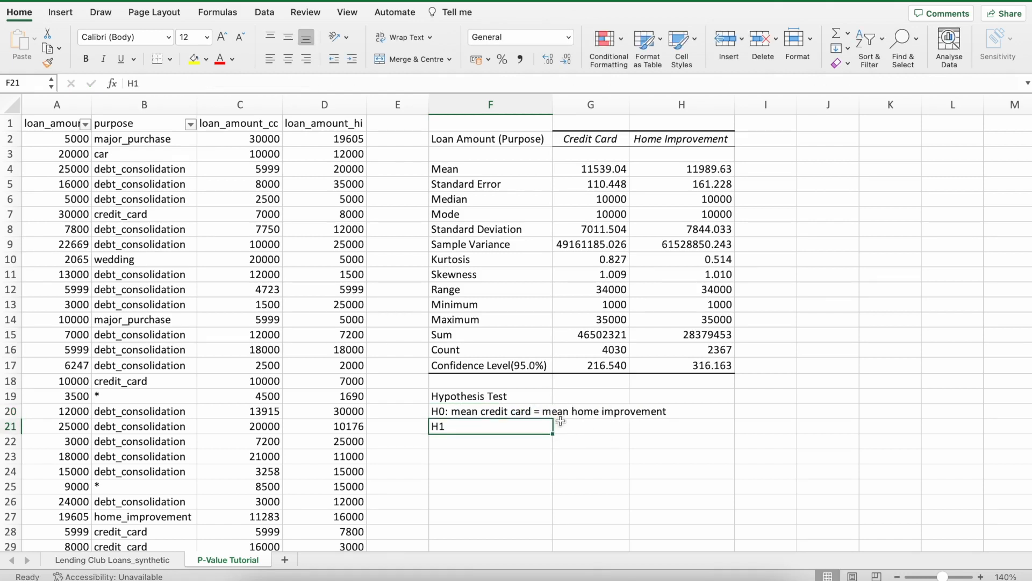
Complete the alternative hypothesis in F21 as "H1: mean credit > mean home improvement".
double_click(506, 426)
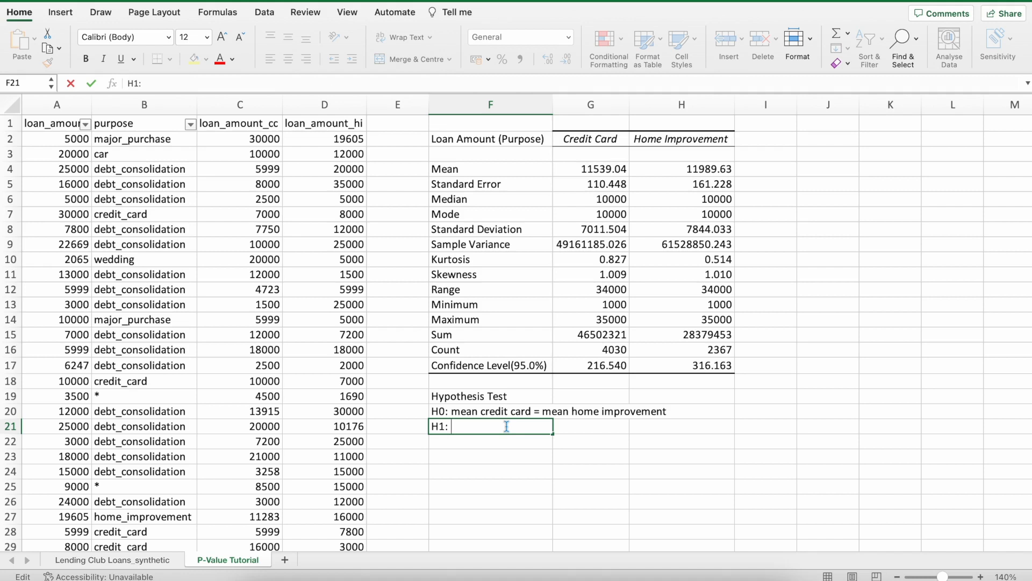
text(mean credit > mean home imp)
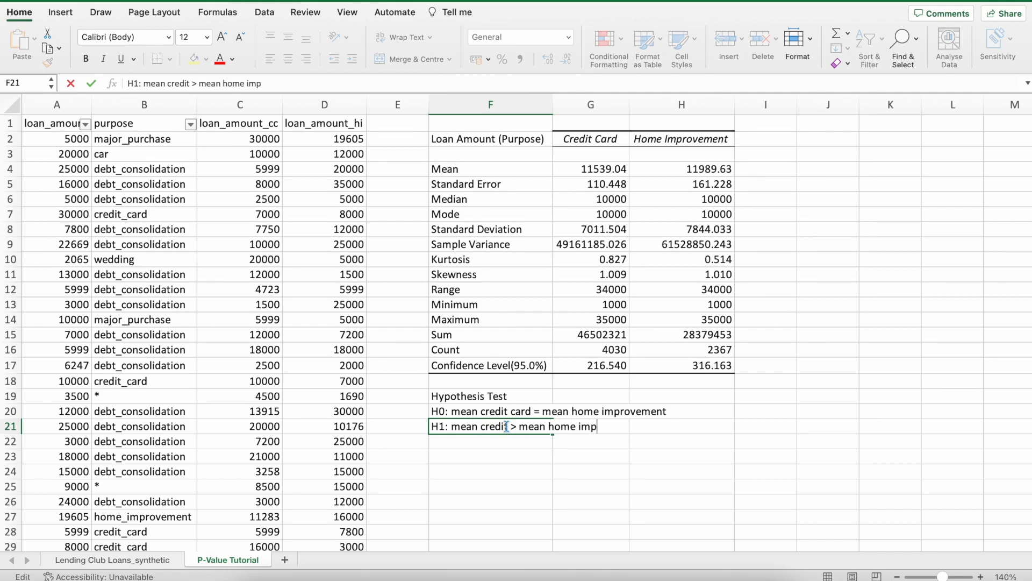
text(rovement)
key(Return)
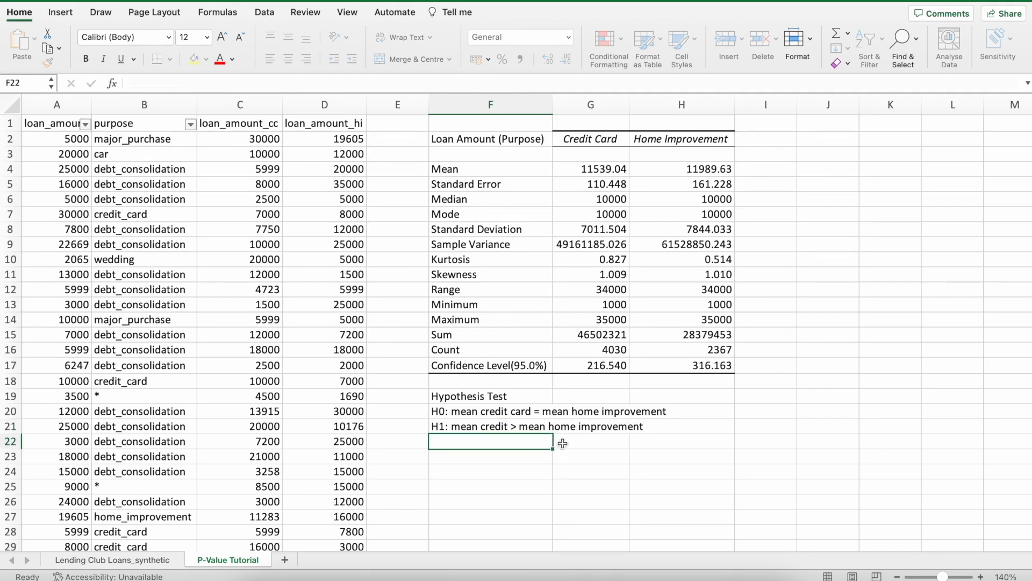
Enter the label "t-stat" in F23, leaving a blank row below the two hypotheses.
click(524, 411)
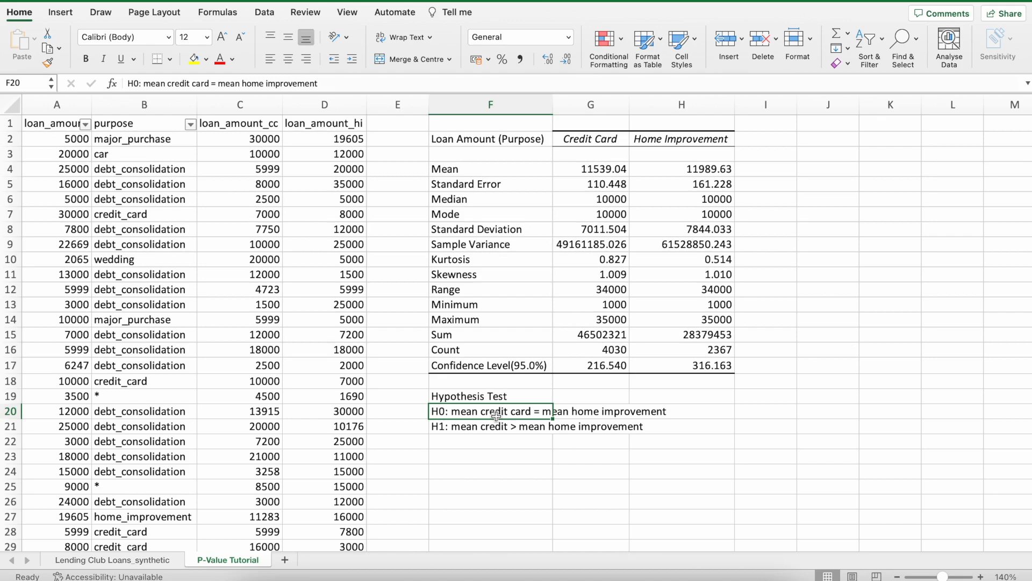
key(Down)
key(Down)
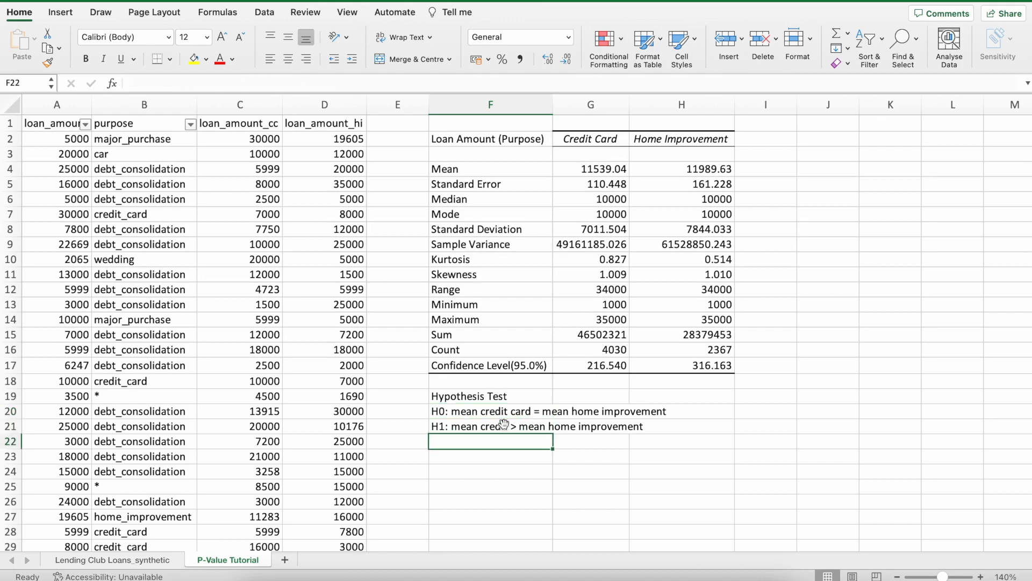
scroll(504, 424, down, 3)
click(499, 421)
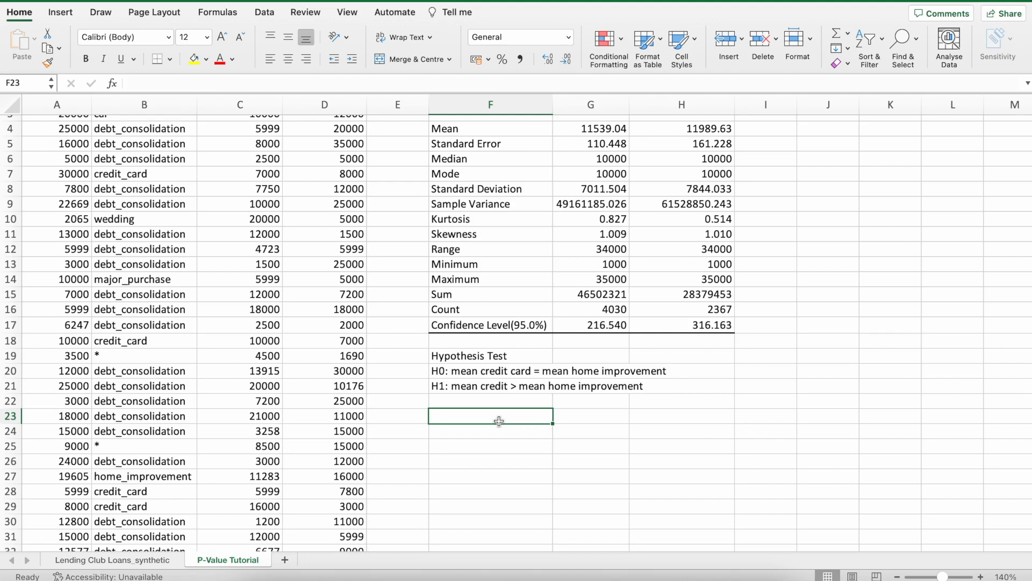
text(t-stat)
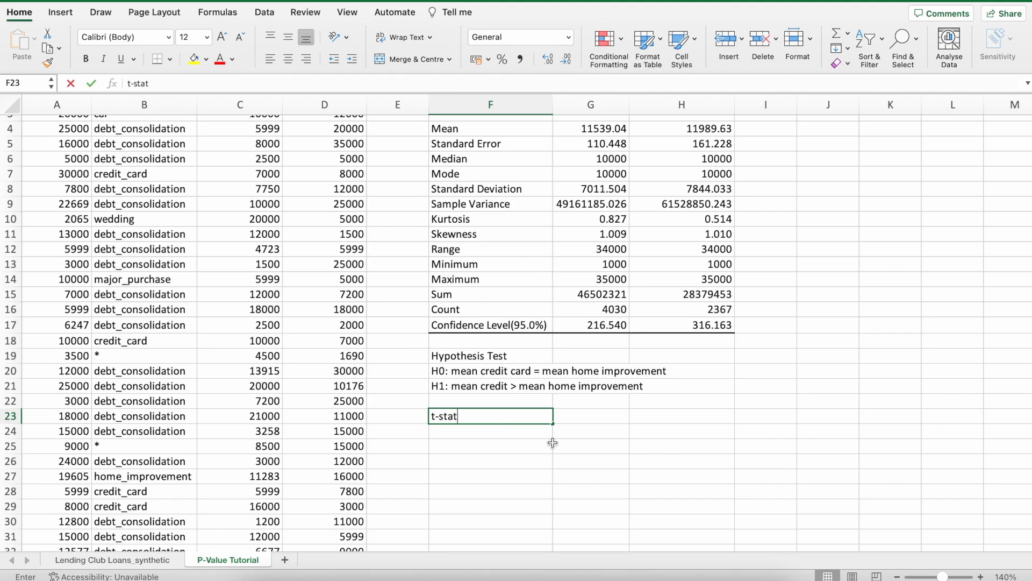
key(Tab)
Calculate the t-statistic in G23 with =(G4-H4)/G5, dividing the difference of means by the credit card standard error.
scroll(585, 414, up, 2)
scroll(585, 414, up, 1)
scroll(585, 414, down, 1)
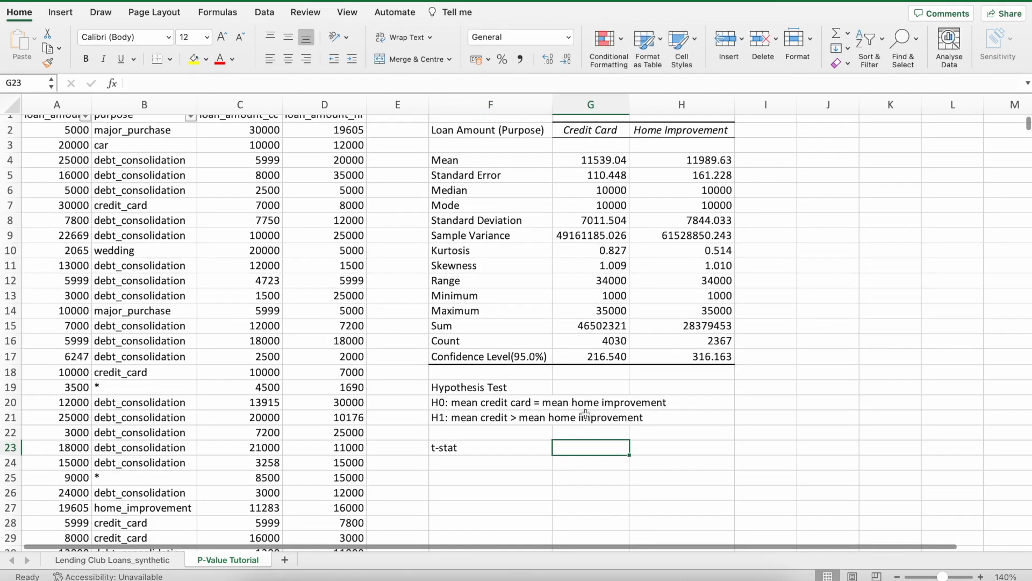
text(=()
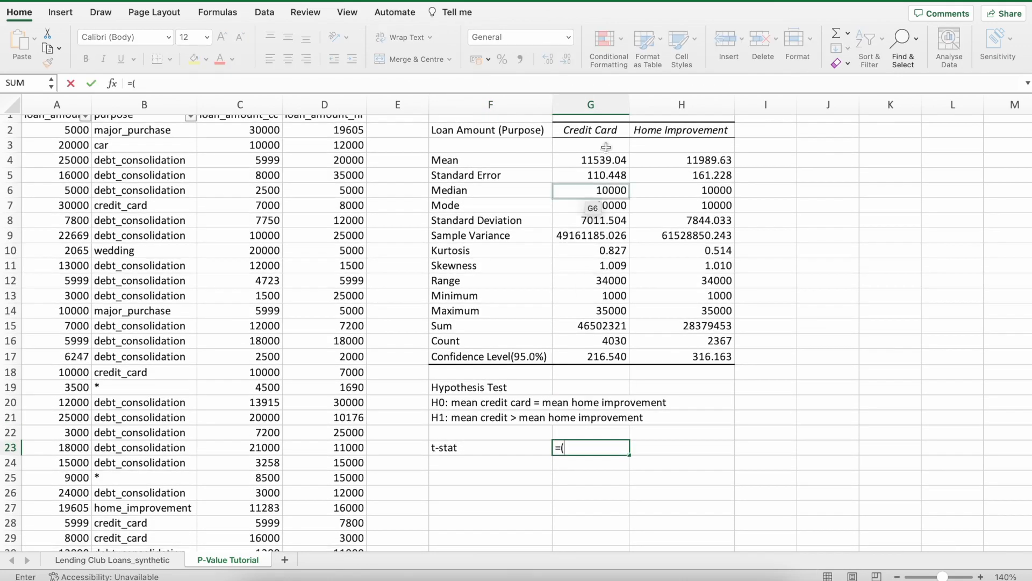
click(605, 161)
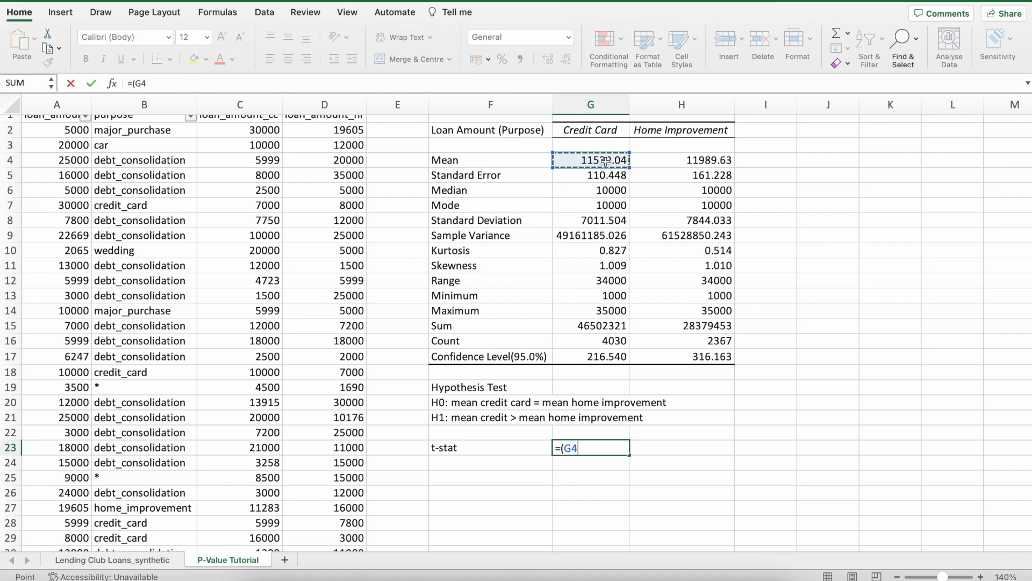
text(-)
click(675, 160)
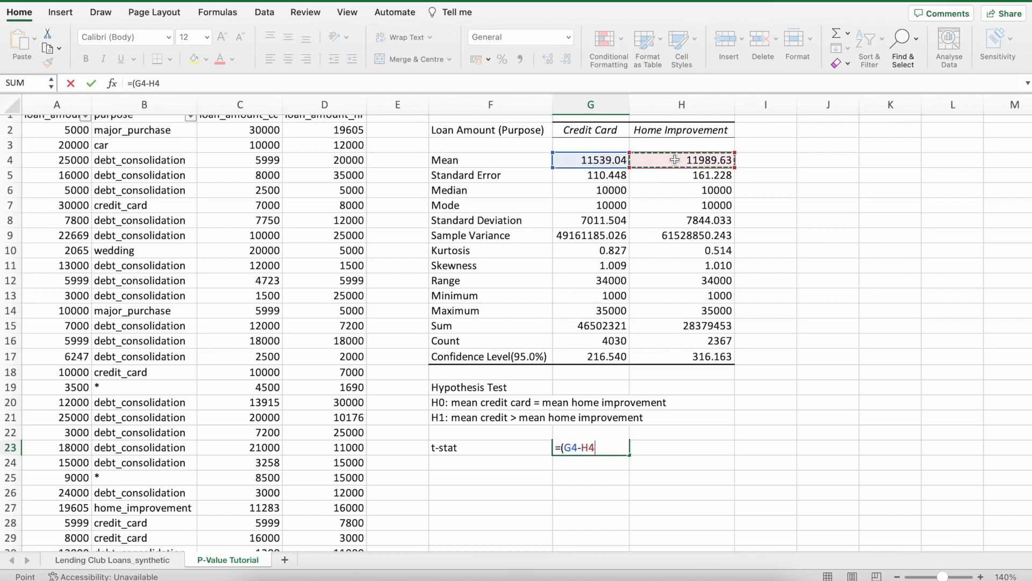
text()/)
click(593, 177)
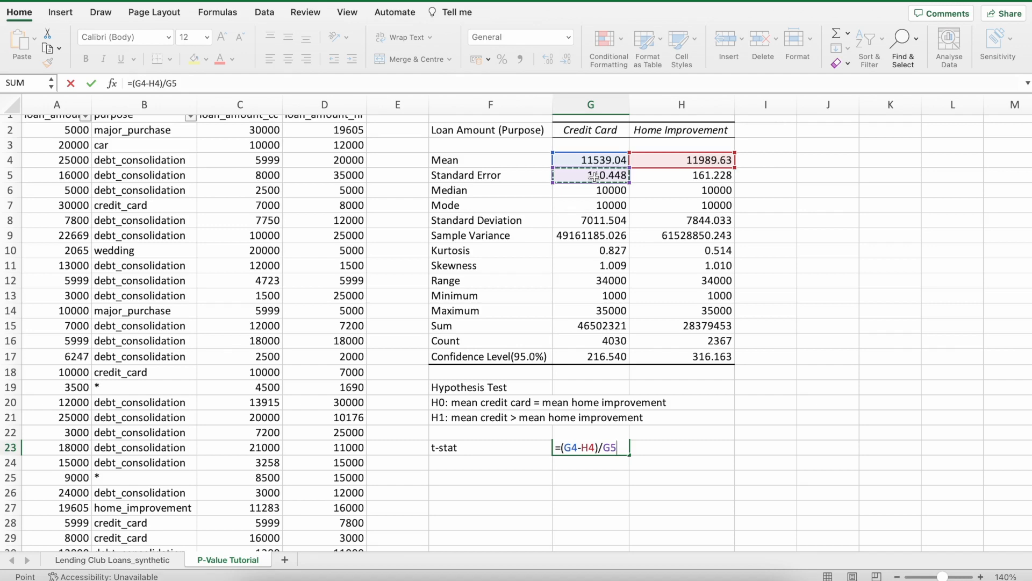
key(Return)
Enter the label "crit value" in F24 below the t-stat label.
scroll(537, 323, down, 5)
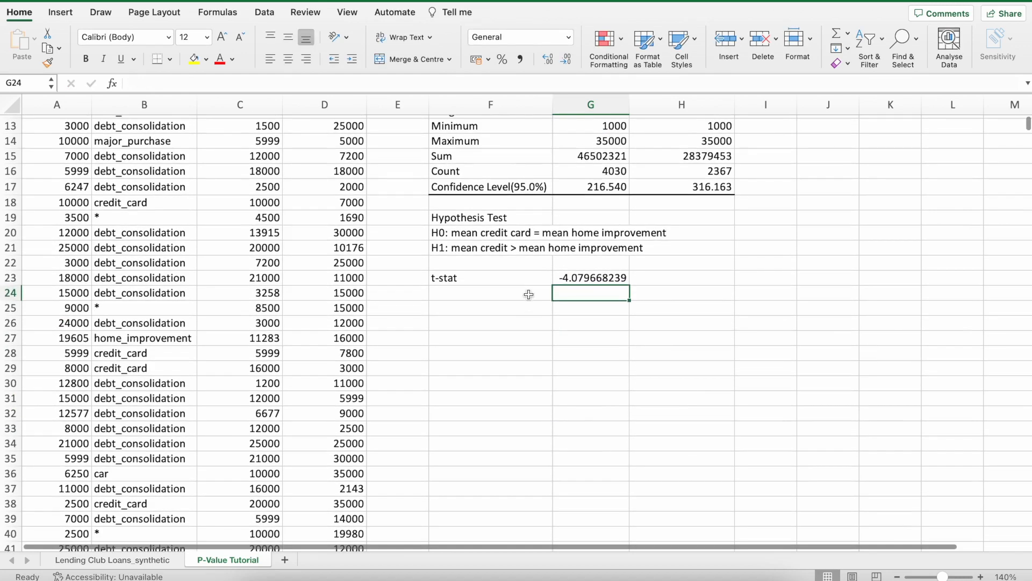
click(529, 294)
scroll(528, 294, up, 3)
text(crit value)
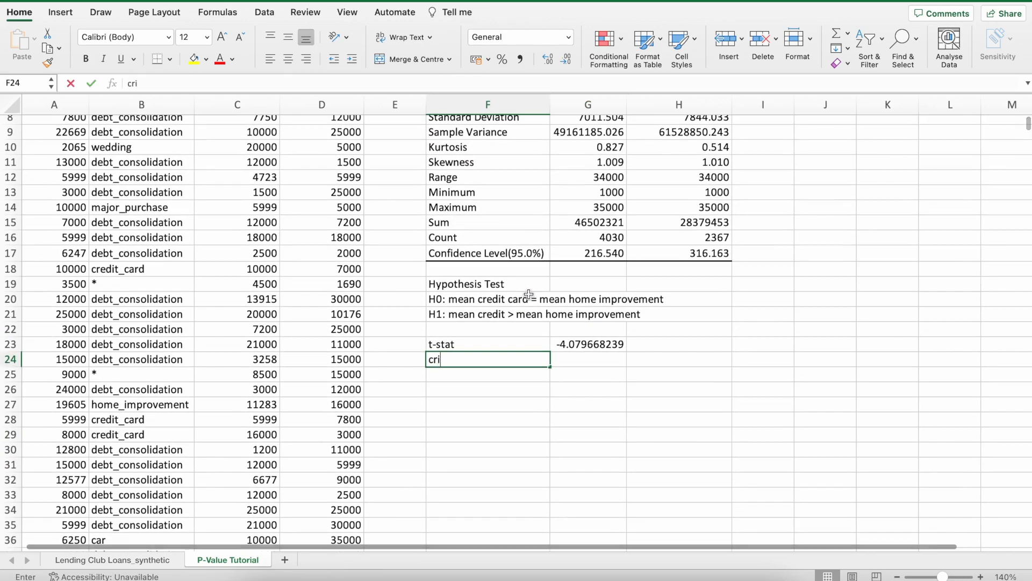
Calculate the right-tailed t-distribution probability in G24 with =T.DIST.RT(G23,4029).
click(593, 363)
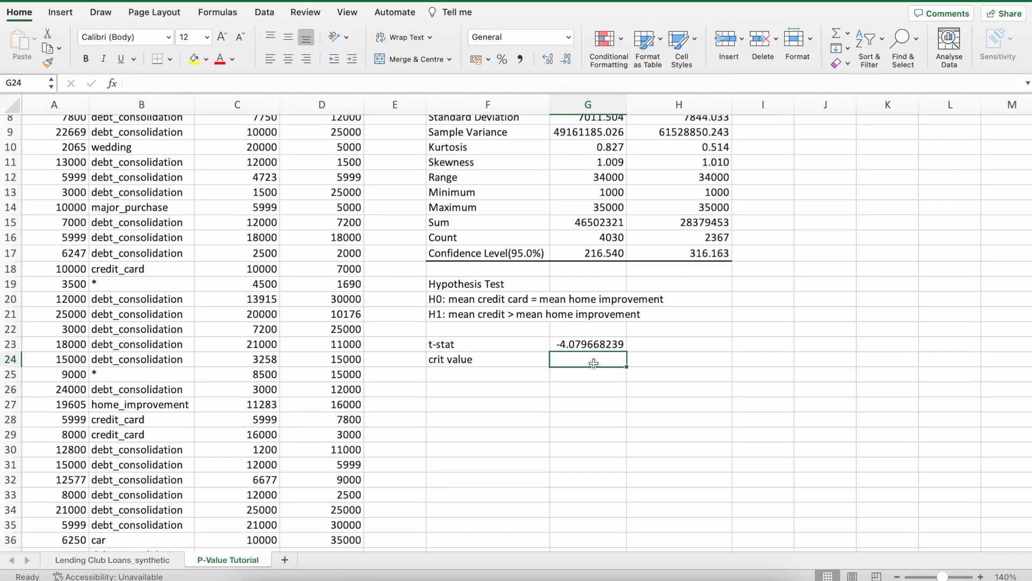
text(=T)
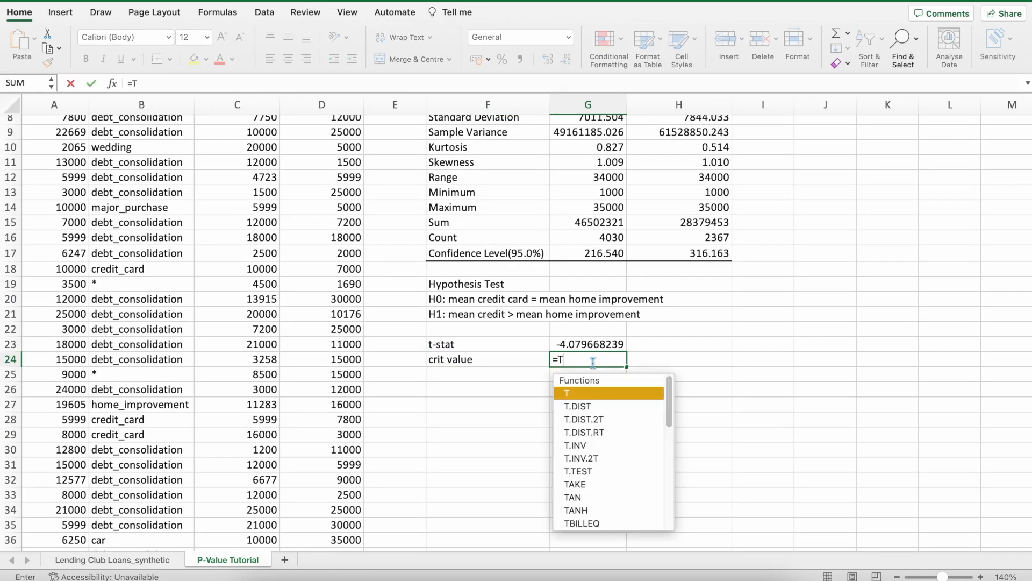
text(.DI)
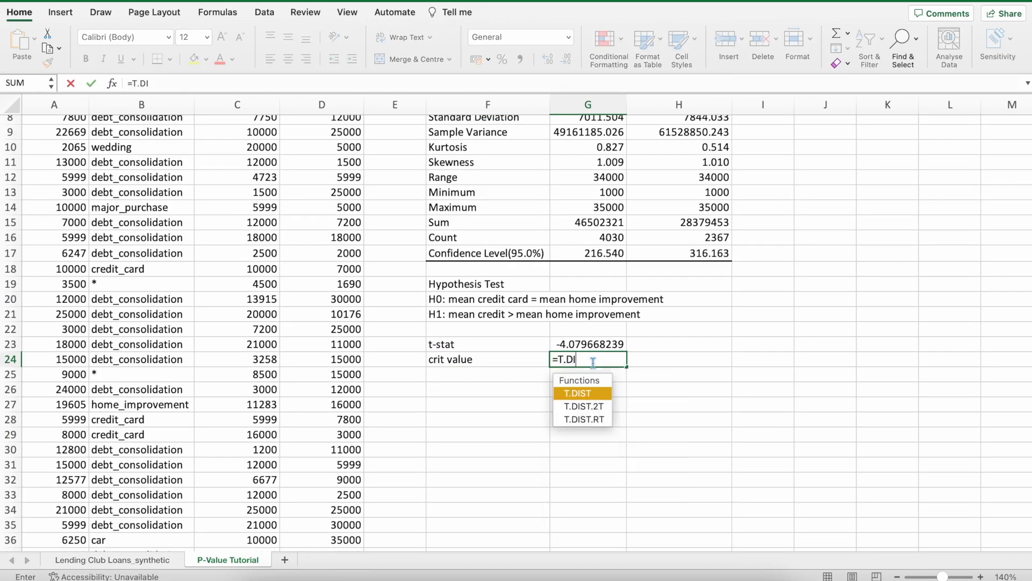
text(ST.RT)
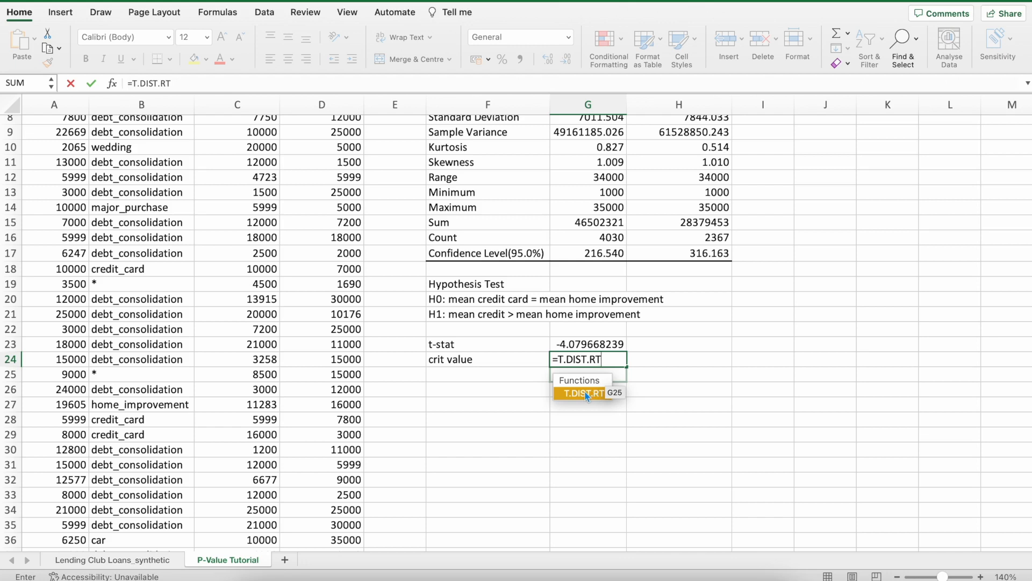
double_click(586, 395)
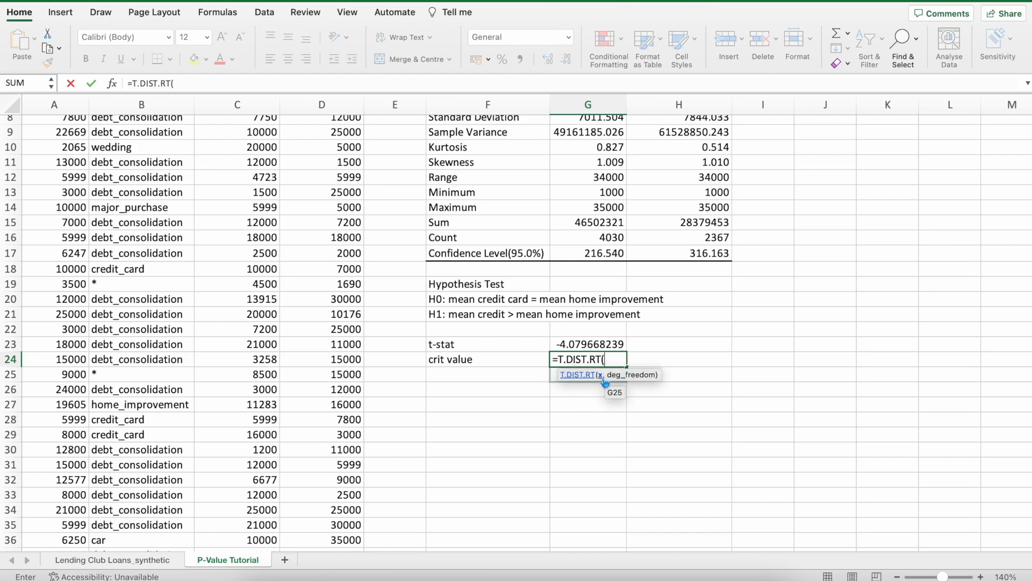
click(608, 346)
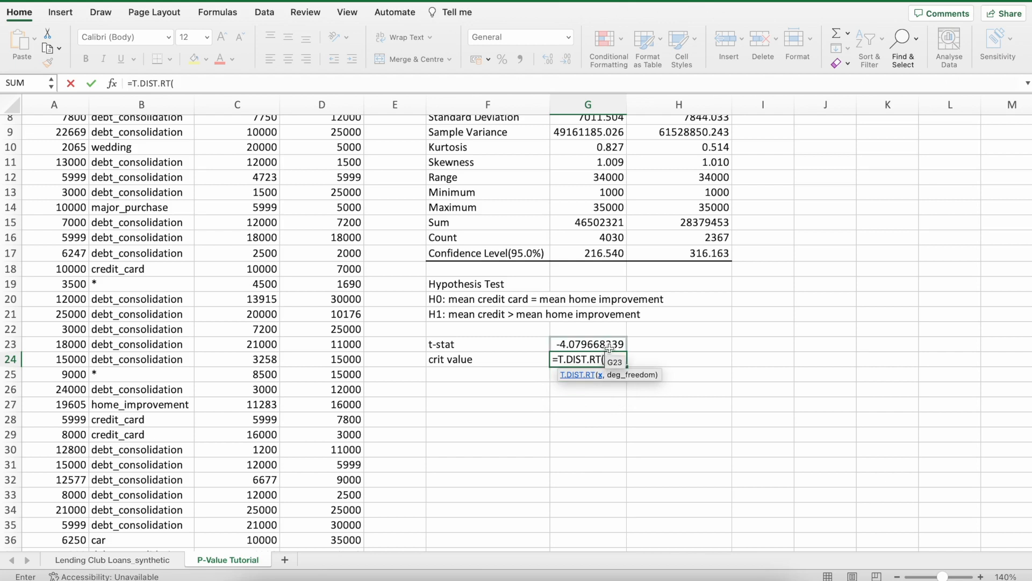
text(,)
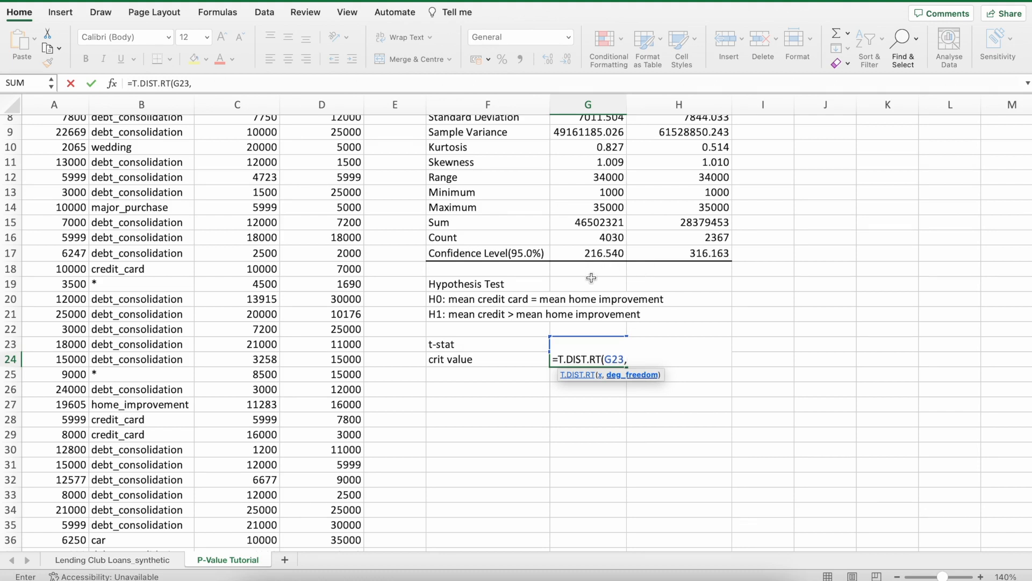
text(4029))
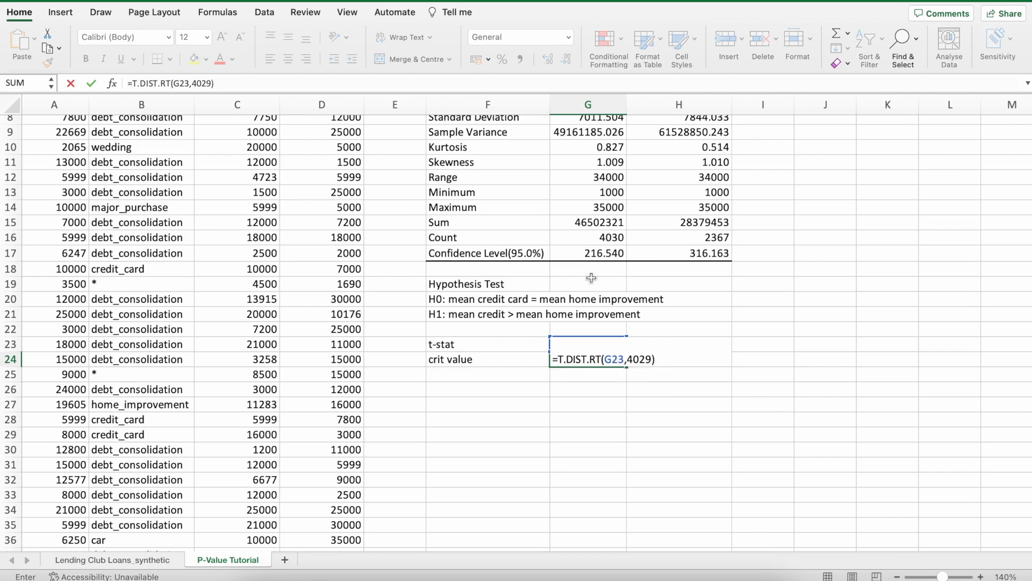
key(Return)
Relabel F24 as "p-value" and move F24:G24 down one row to row 25.
key(Up)
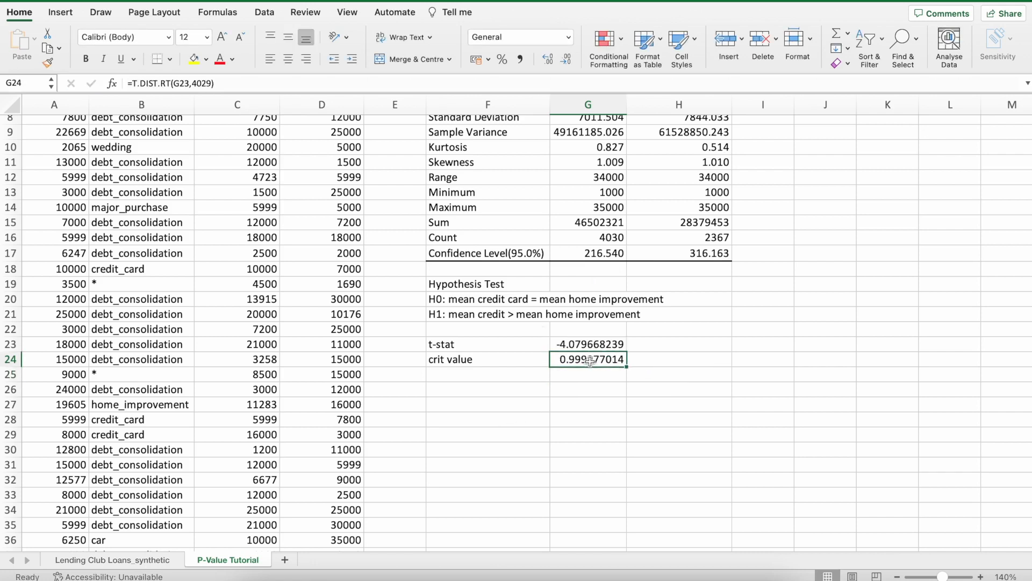
click(526, 358)
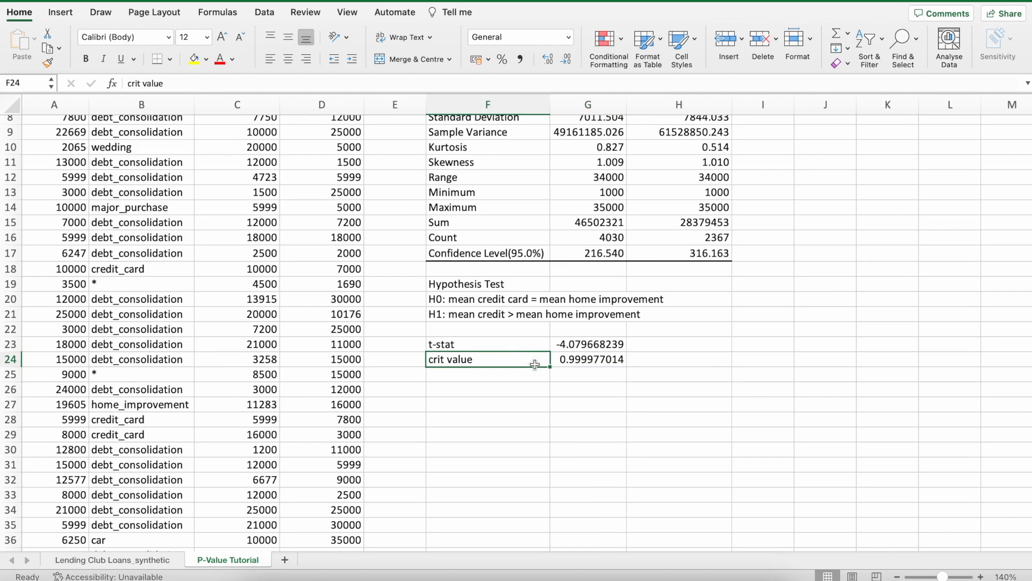
text(p-value)
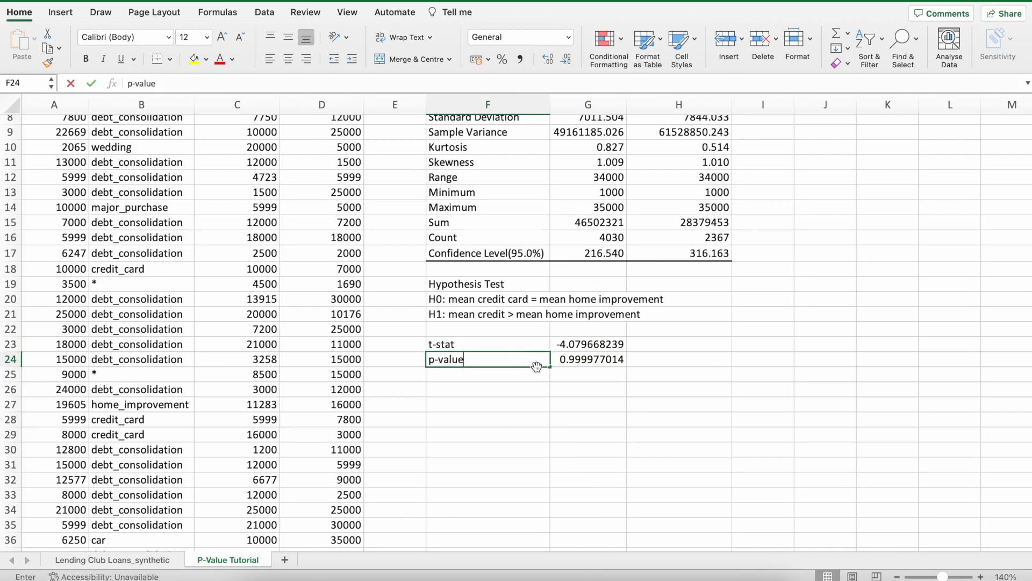
key(Return)
drag(524, 355, 592, 383)
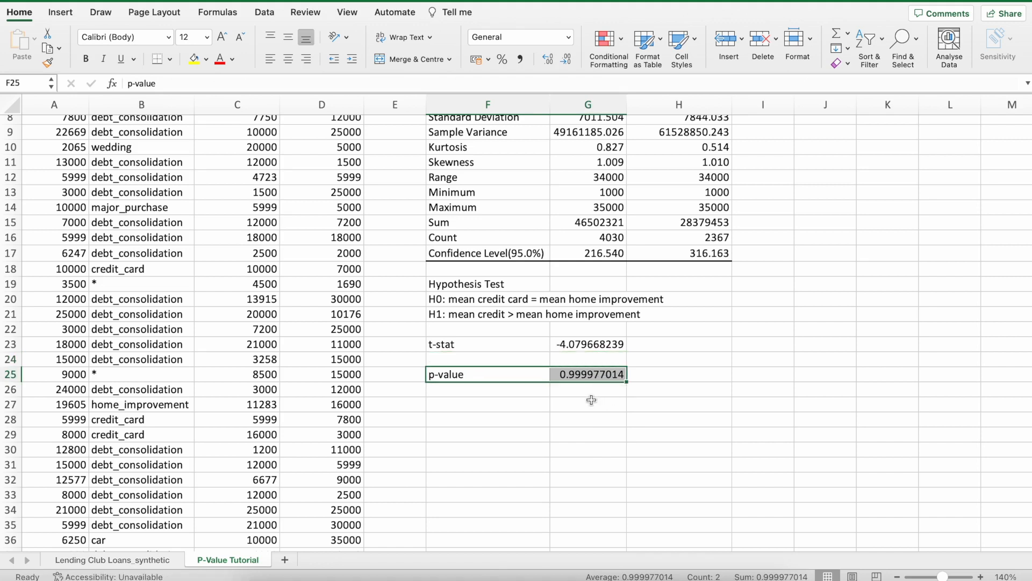
click(517, 391)
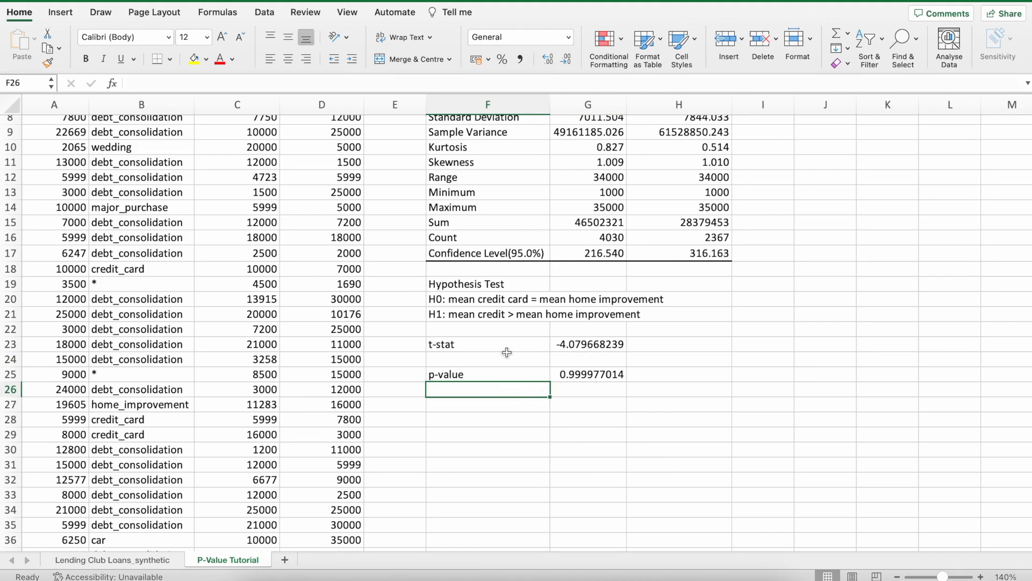
Move the t-stat and p-value block F23:G25 down one row and enter "5% SL" in F22.
drag(507, 351, 584, 395)
click(537, 335)
text(5% SL)
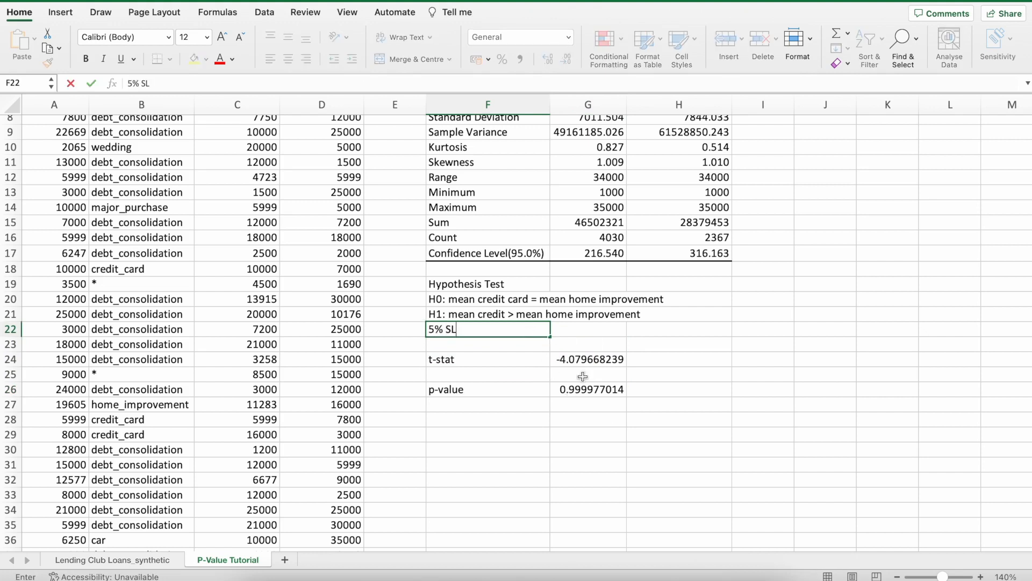
click(563, 435)
Add the label "crit value/SL" in F27 with the value 0.05 in G27.
click(509, 403)
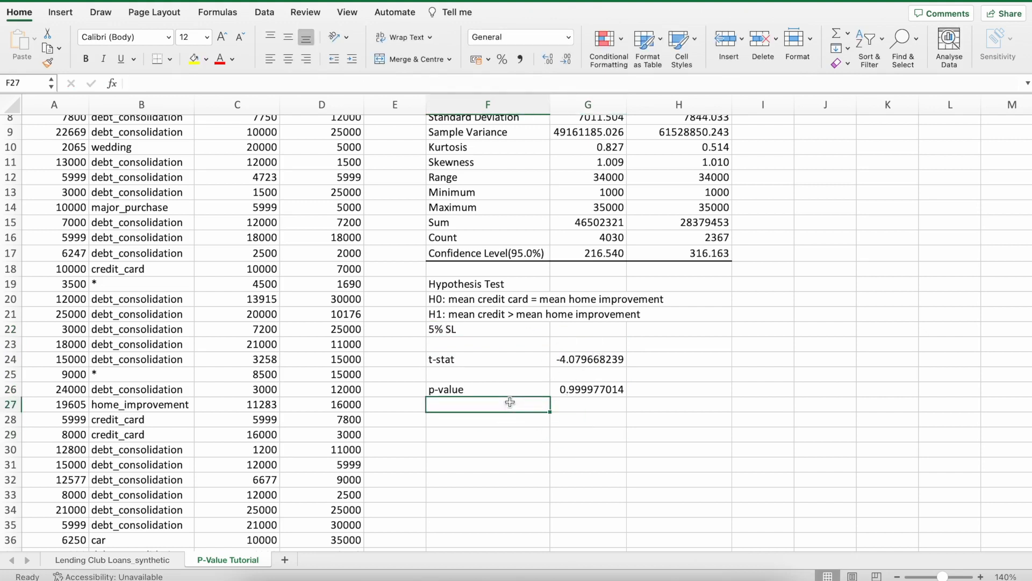
text(crit vl)
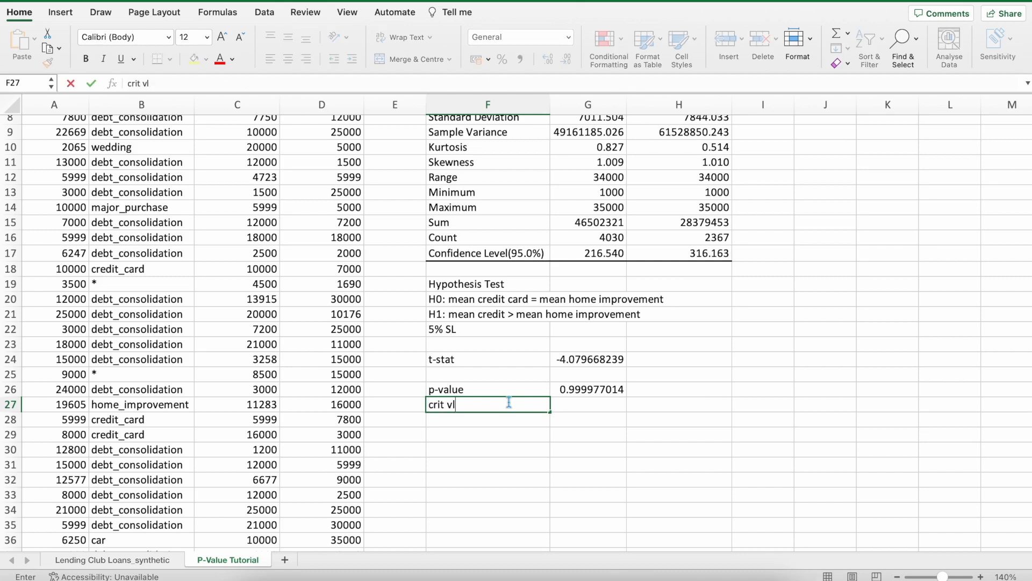
key(BackSpace)
text(alue/Sl)
key(BackSpace)
text(L)
click(595, 410)
text(0.0)
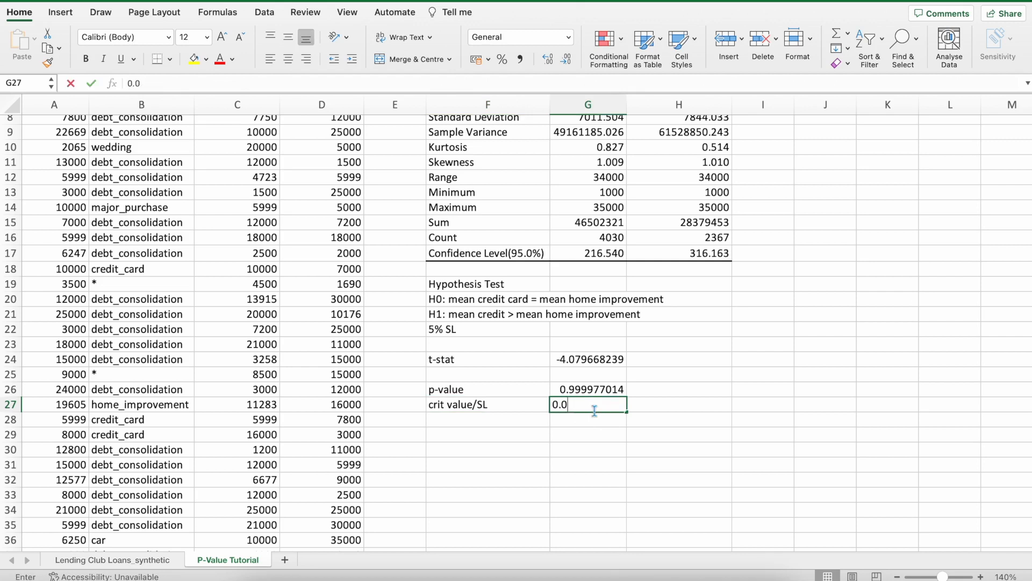
text(5)
click(615, 430)
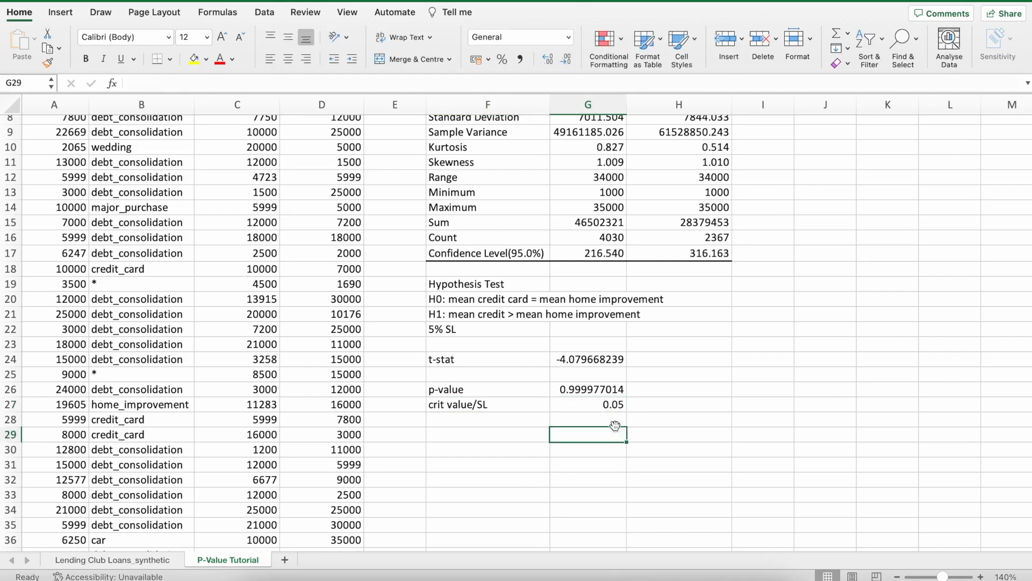
Adjust the number format of the p-value in G26 to display ten decimal places.
click(574, 394)
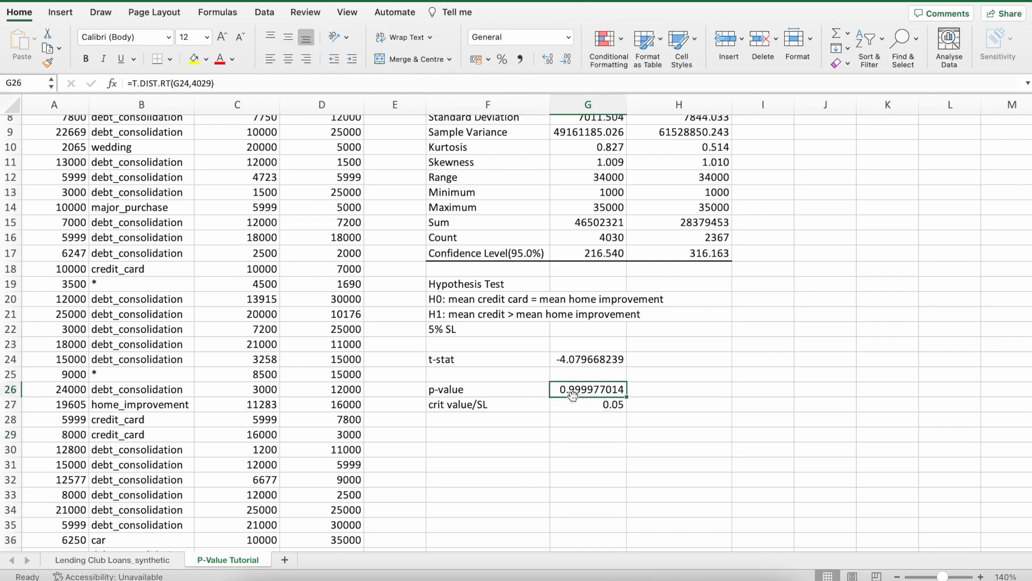
click(568, 59)
click(568, 58)
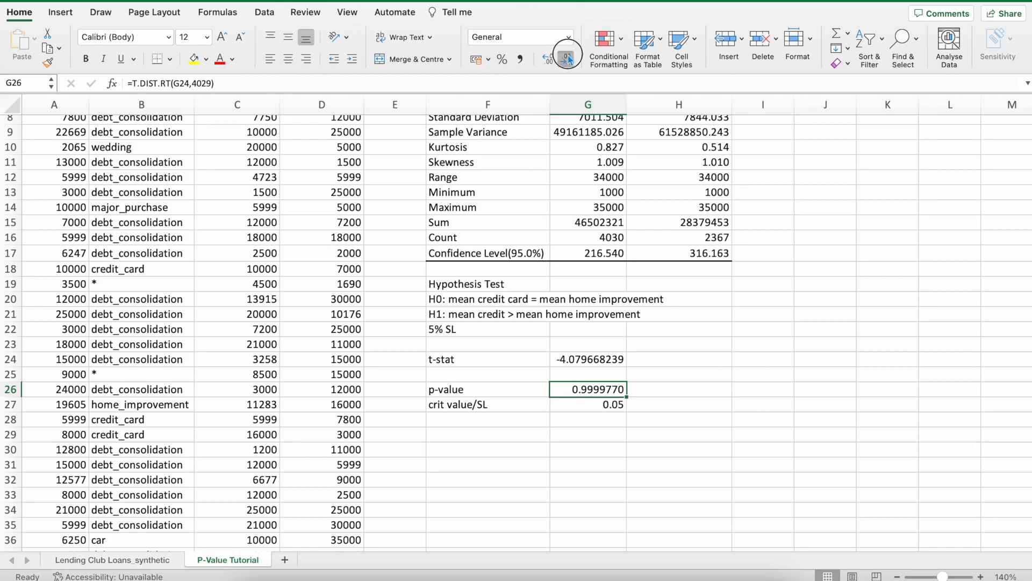
click(568, 59)
click(567, 58)
click(567, 58)
click(568, 59)
click(567, 59)
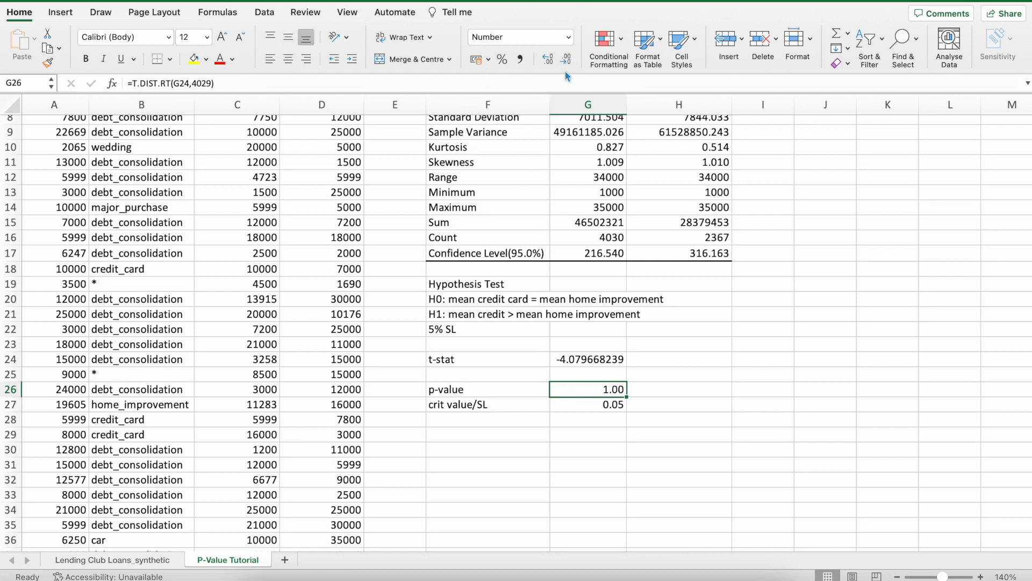
click(548, 59)
click(549, 60)
click(549, 59)
click(548, 59)
click(548, 59)
click(549, 59)
click(548, 59)
click(548, 60)
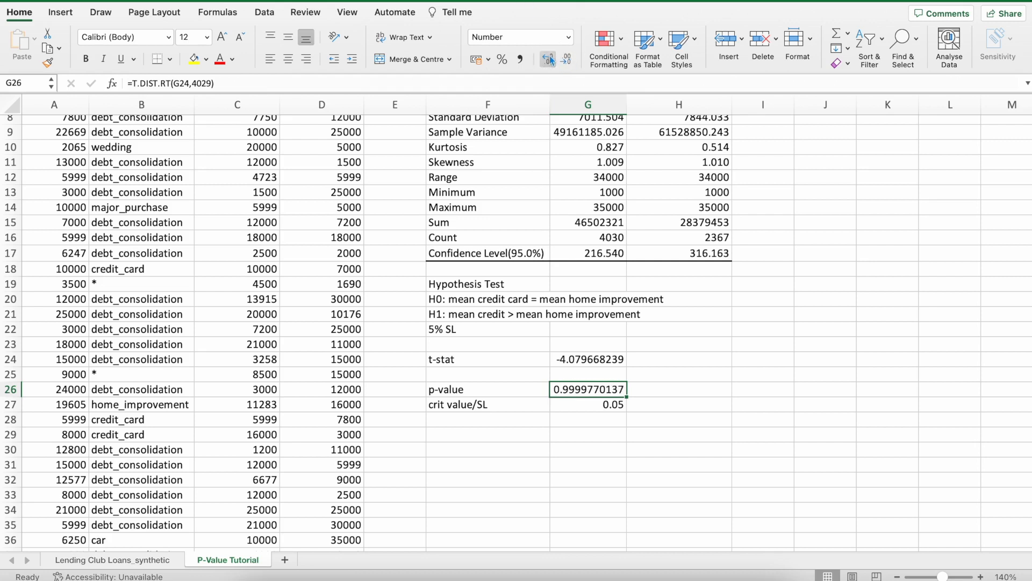
click(758, 449)
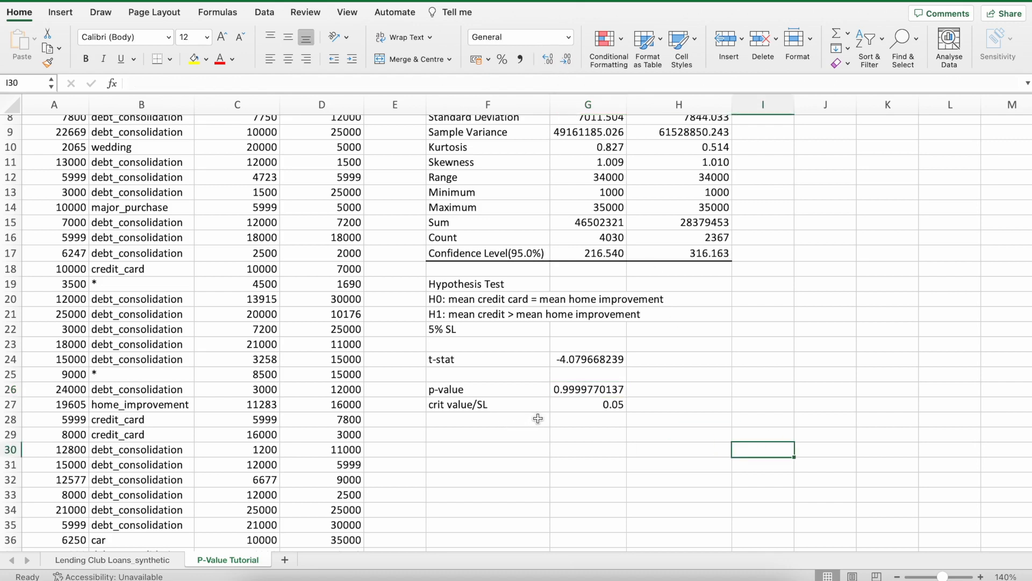
drag(561, 391, 564, 402)
click(574, 437)
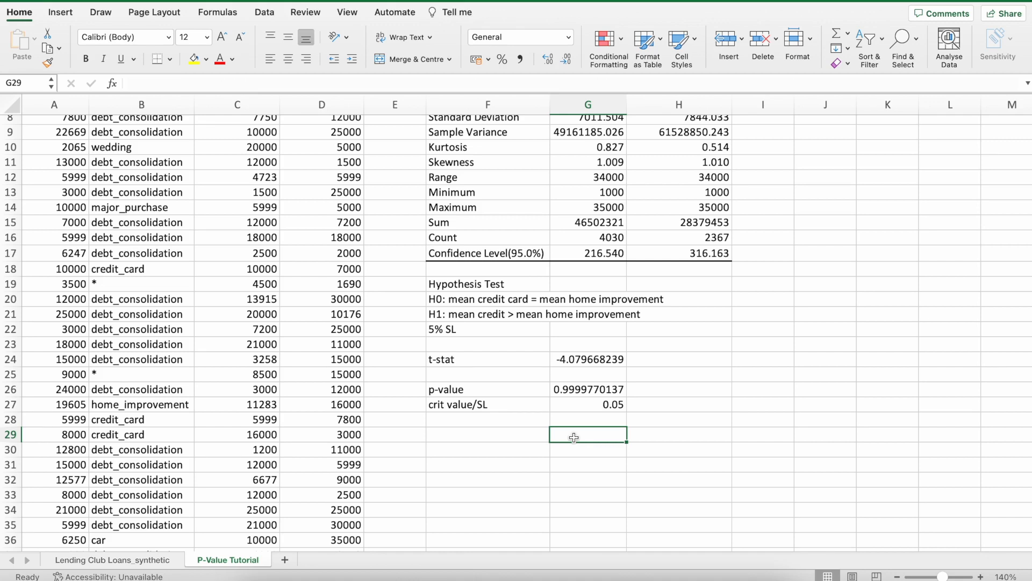
click(592, 391)
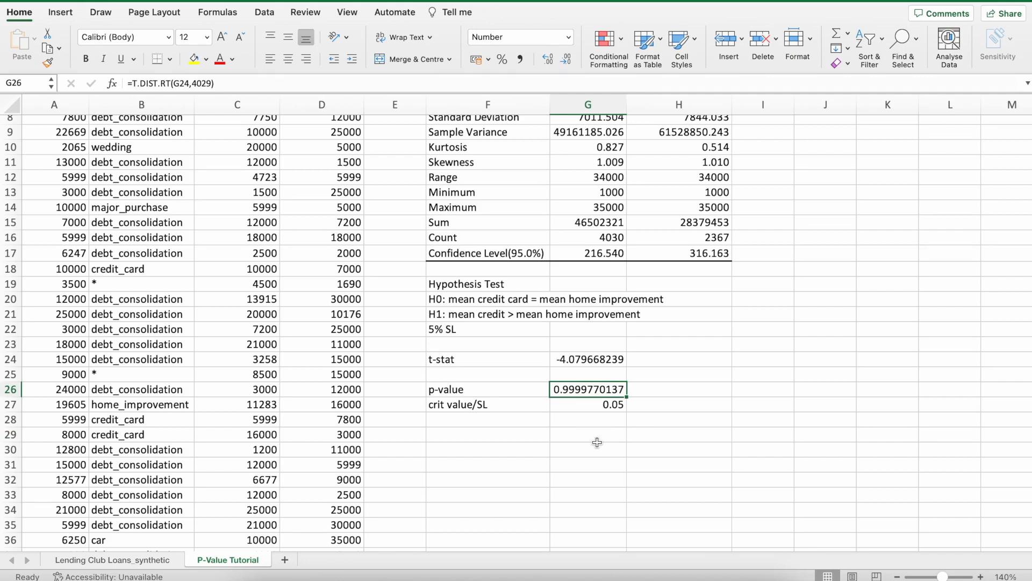
Enter "Conclusion: p-value > crit value, therefore we don't have enough evidence" in F29.
click(475, 434)
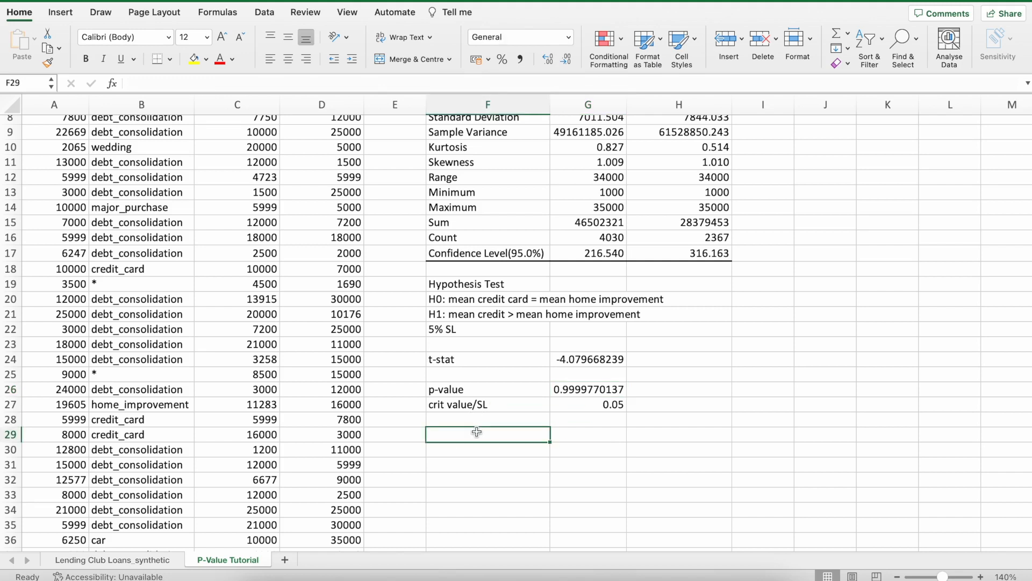
text(COncl)
key(BackSpace)
key(BackSpace)
key(BackSpace)
key(BackSpace)
text(on)
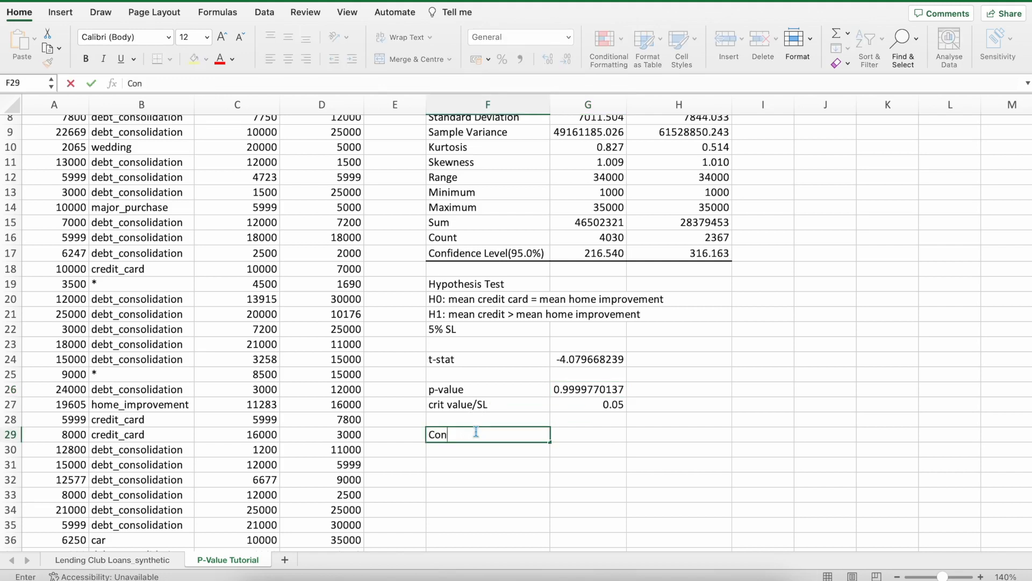
text(clusion: p-value )
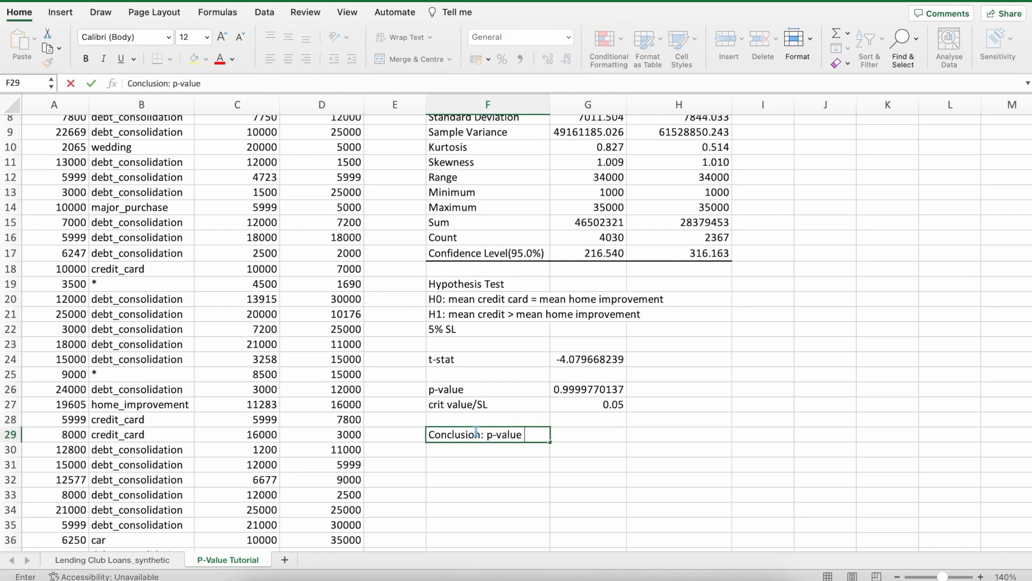
text(> crit value, therefore, we)
key(BackSpace)
key(BackSpace)
key(BackSpace)
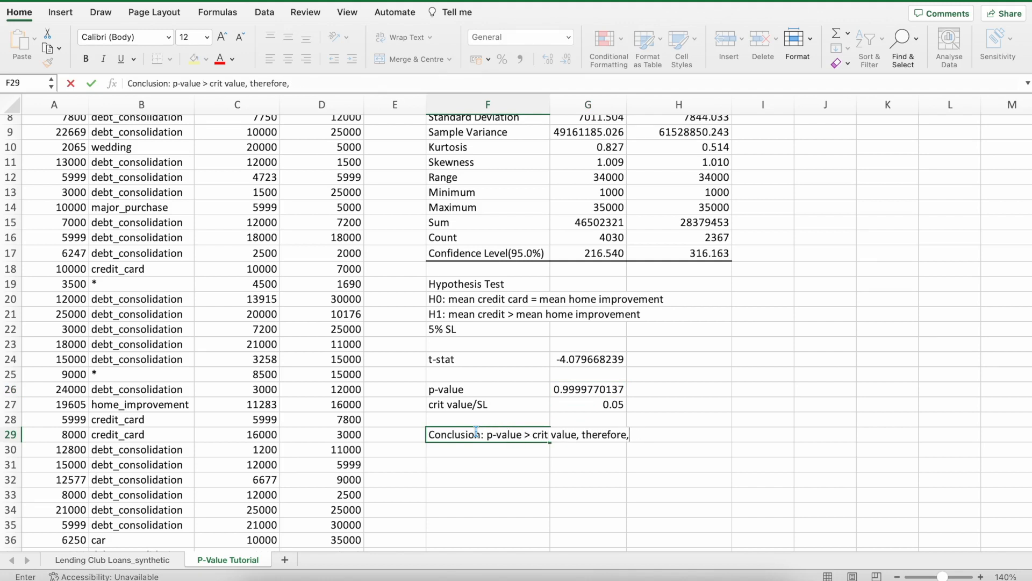
key(BackSpace)
text(we don'thave)
key(BackSpace)
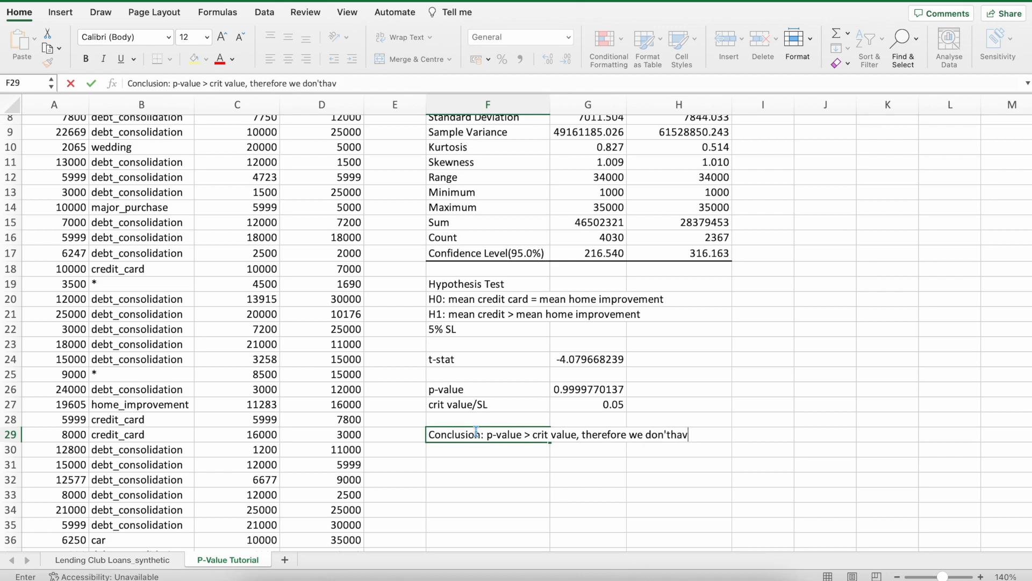
key(BackSpace)
key(BackSpace)
key(BackSpace)
text(have enough eviden)
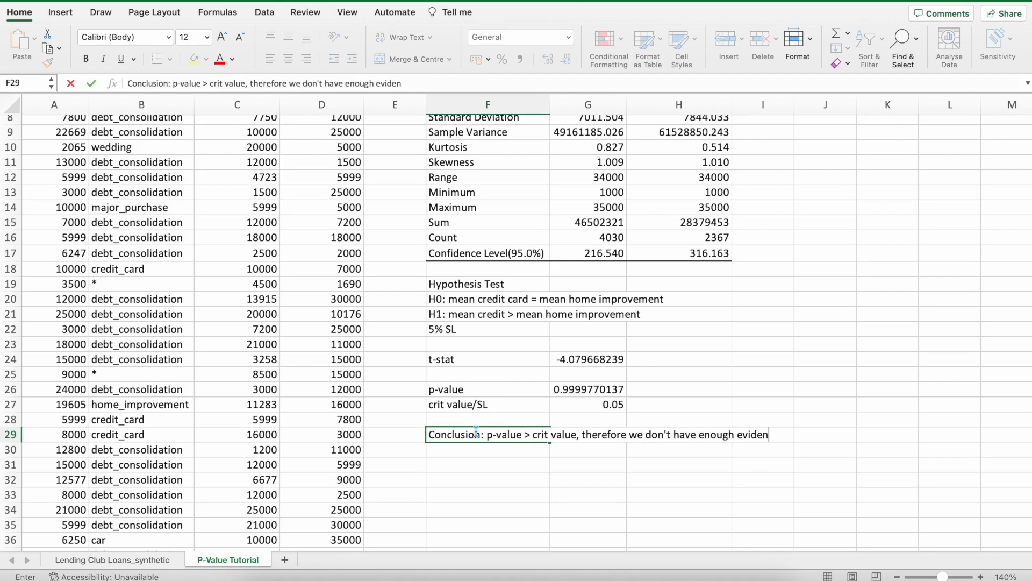
text(ce)
key(Return)
Continue the conclusion in F30 with "to reject the Null hypothesis at the 5% SL".
text(to reject the )
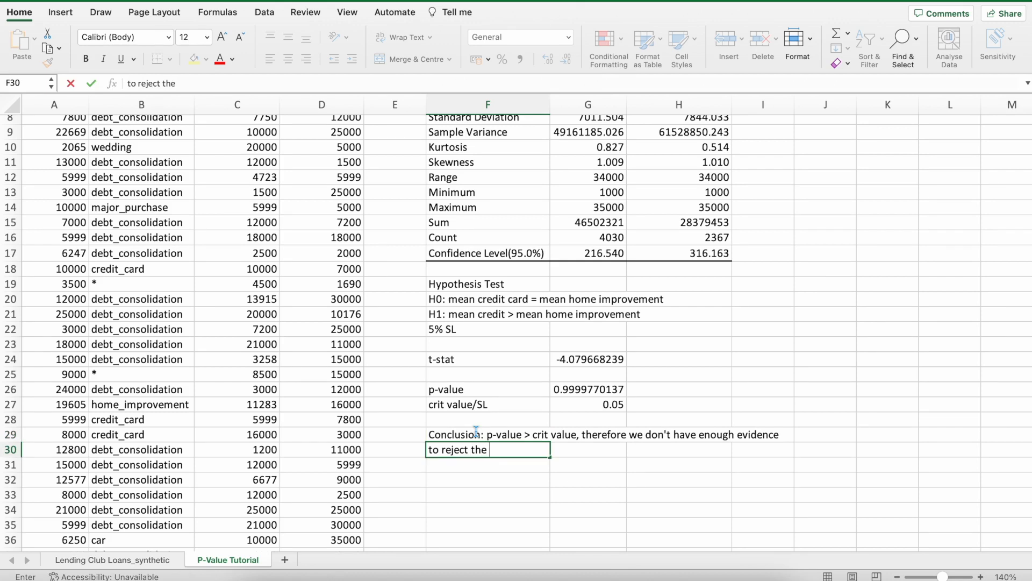
text(Null hypothes)
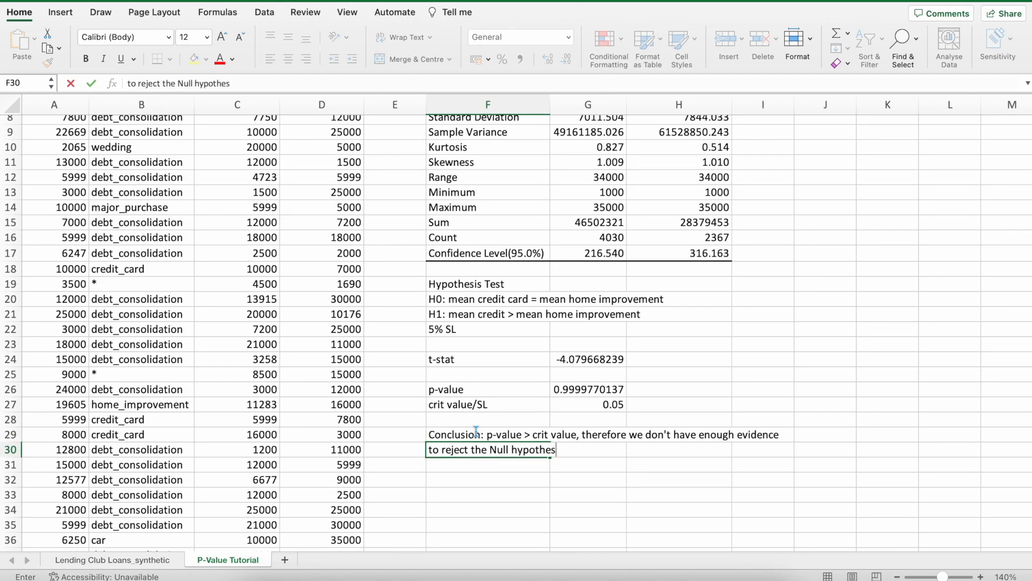
text(is at the 5%)
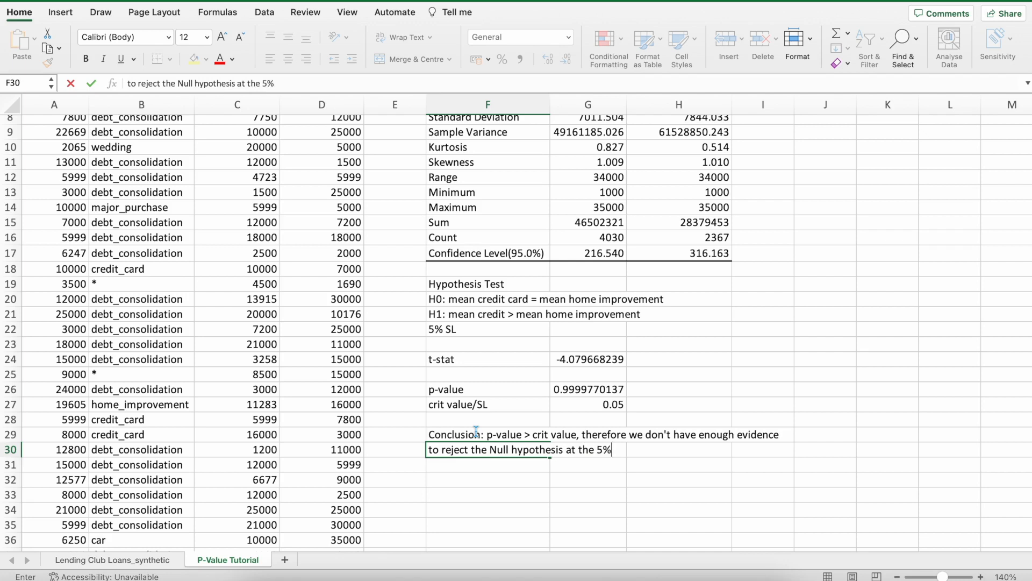
text( SL)
key(Return)
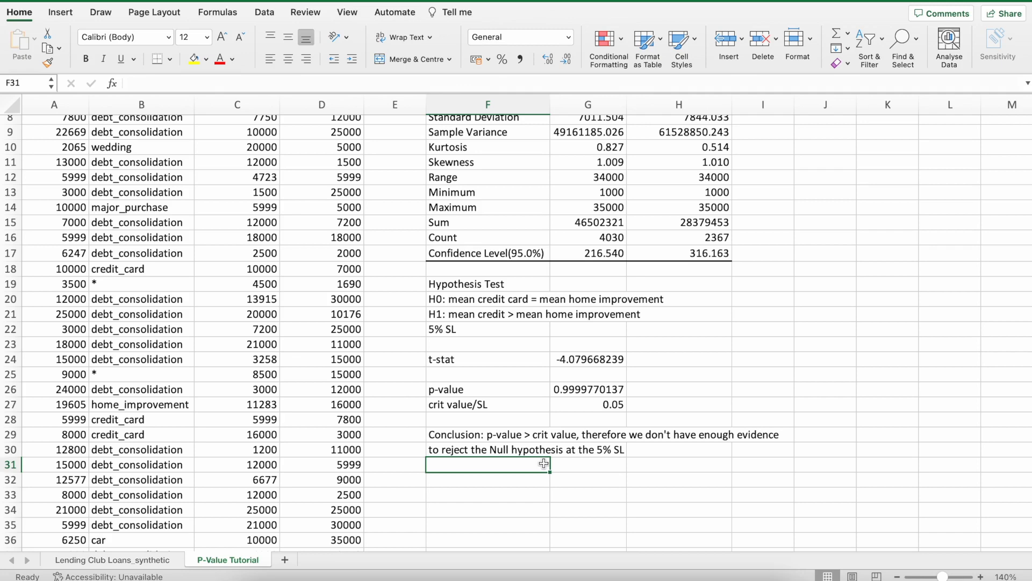
On the P-Value Tutorial 2 sheet, enter "H0: mean amount loaned by mortgage people = mean amount loaned by house owners" in F20.
scroll(544, 464, up, 2)
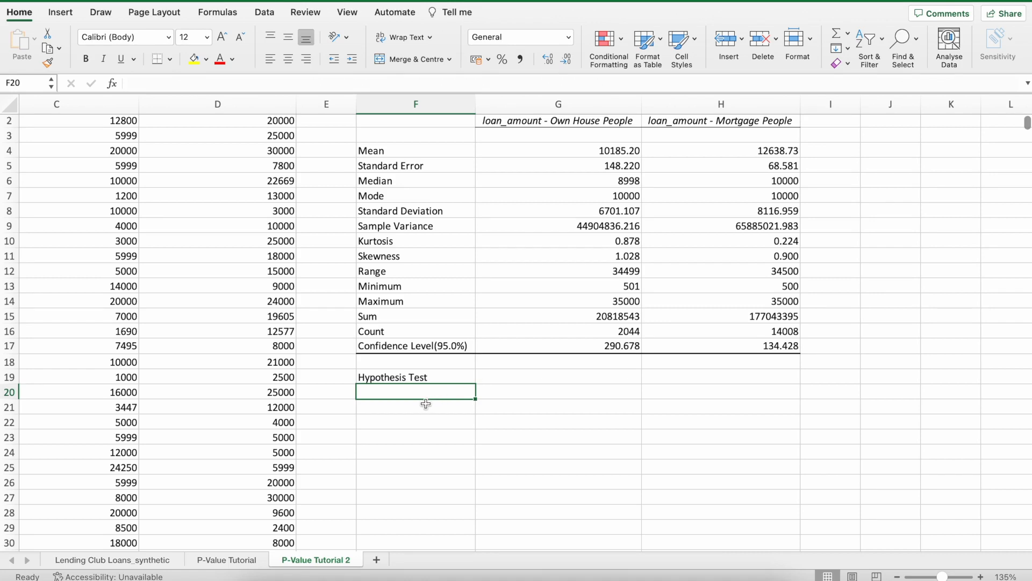
text(H0)
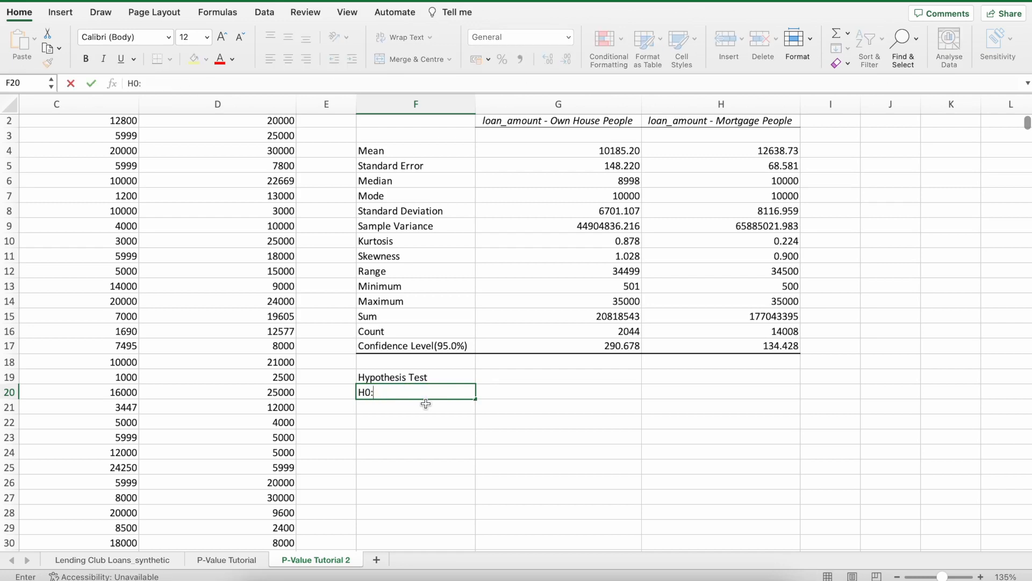
text(: mean)
key(BackSpace)
text(ea)
key(BackSpace)
key(BackSpace)
text(mean)
text(mount lo)
key(BackSpace)
text(loaned )
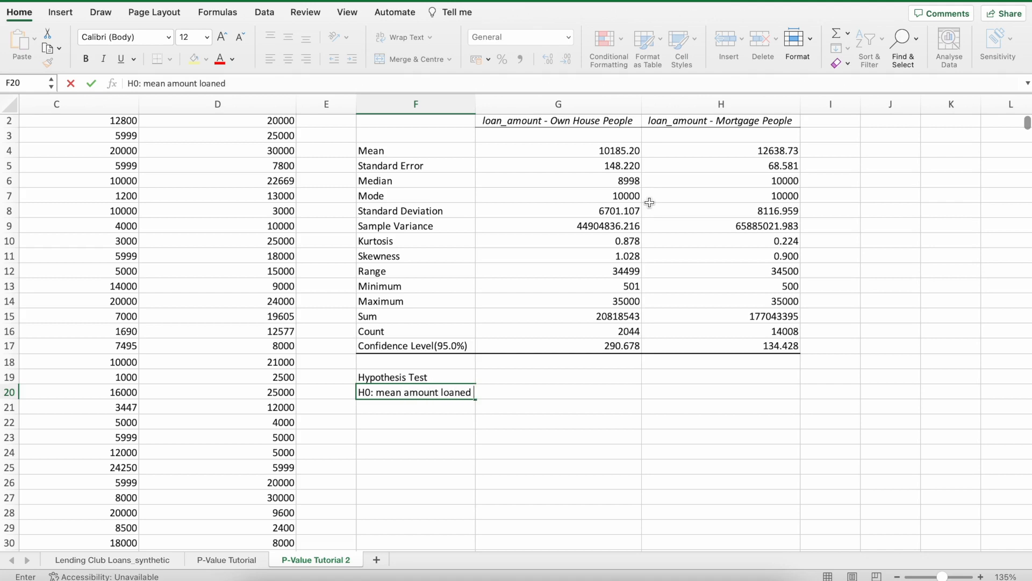
text(by mortgage people)
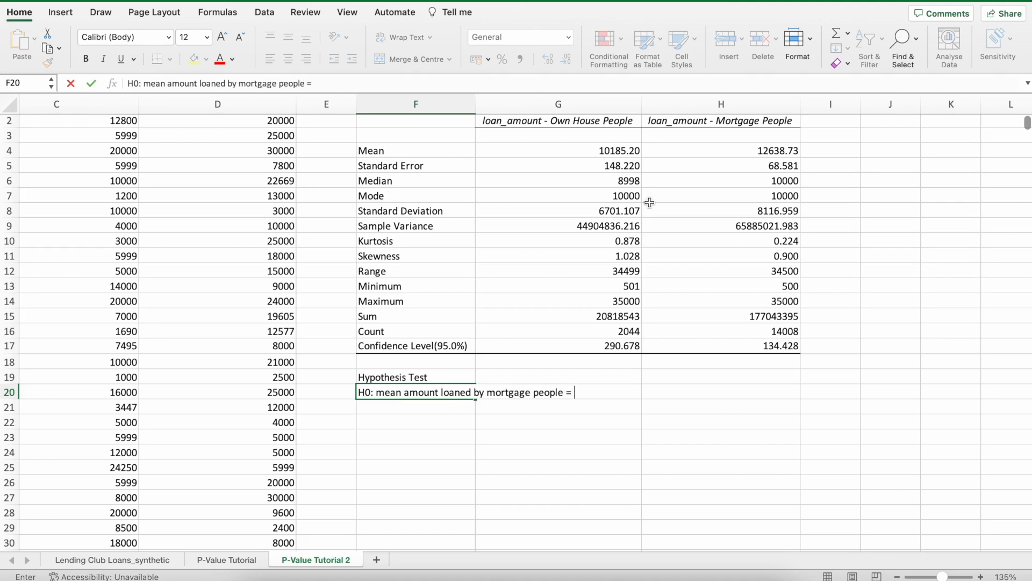
text( = mean amount loaned b)
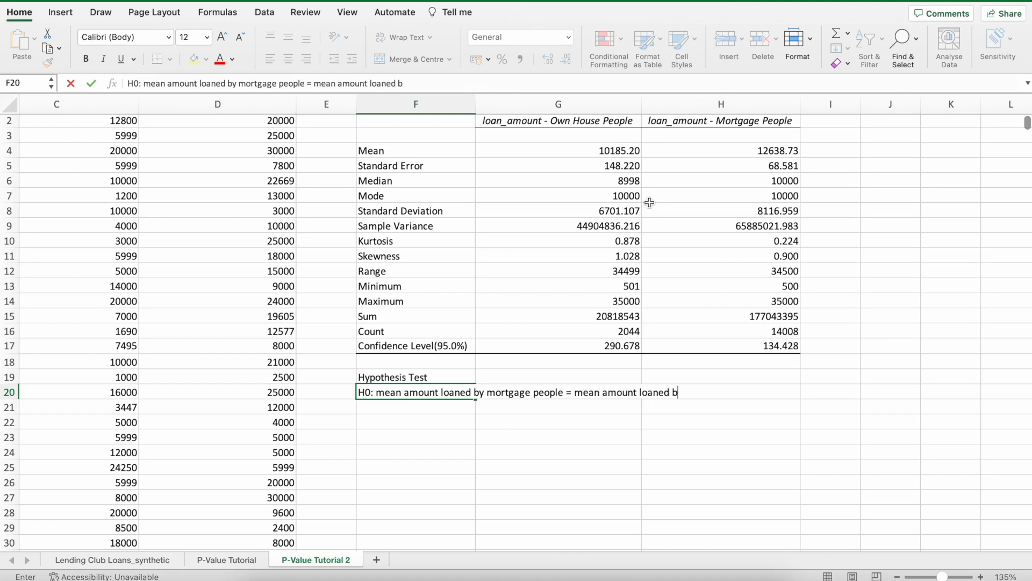
text(y peopl)
key(BackSpace)
key(BackSpace)
key(BackSpace)
text(house owners)
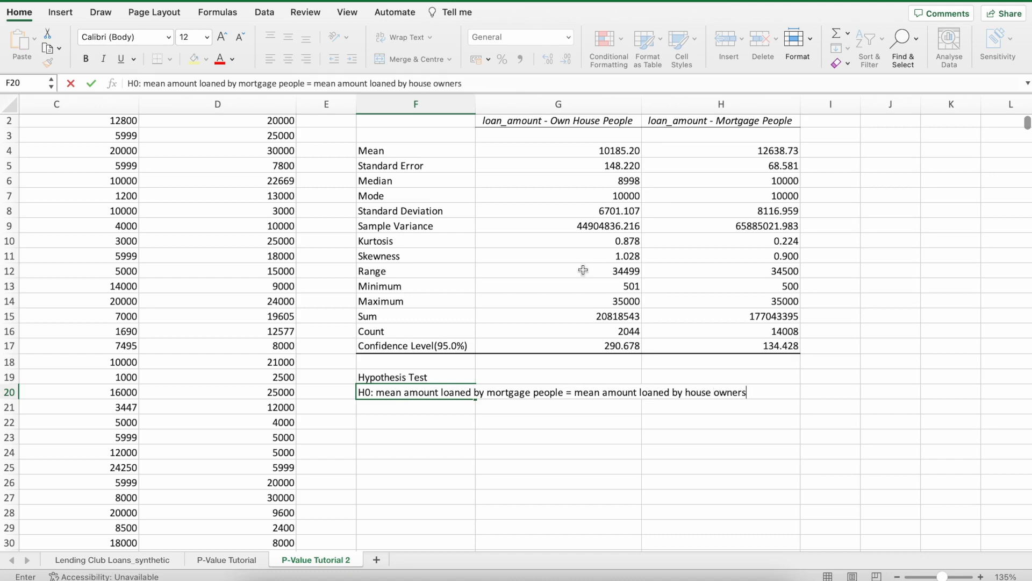
click(473, 449)
Copy the H0 statement from F20 into F21, relabel it as "H1" and replace its "=" with ">".
click(431, 393)
key(super+c)
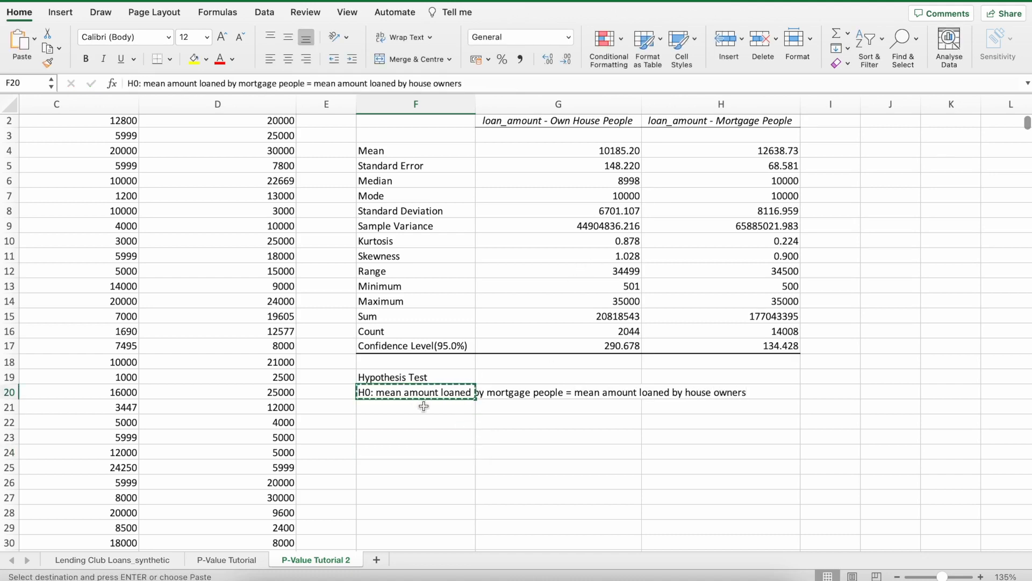
click(424, 407)
key(super+v)
double_click(372, 407)
key(BackSpace)
text(1)
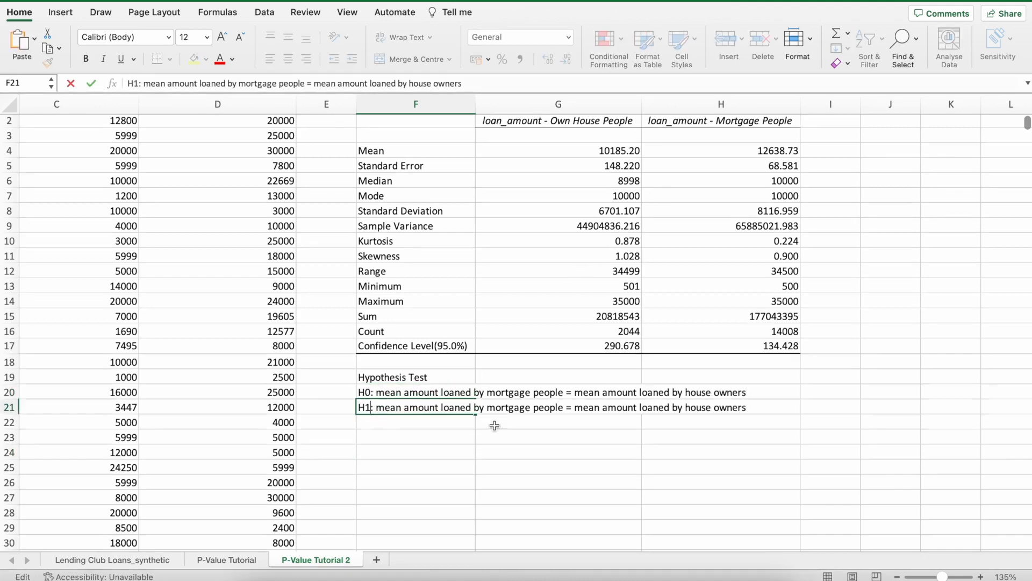
click(574, 407)
key(BackSpace)
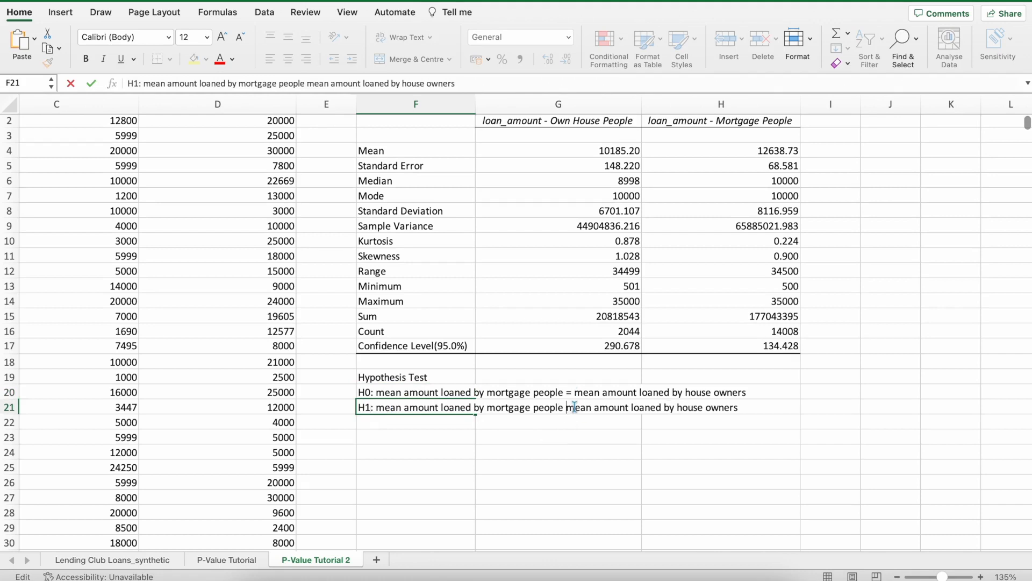
text(>)
key(Return)
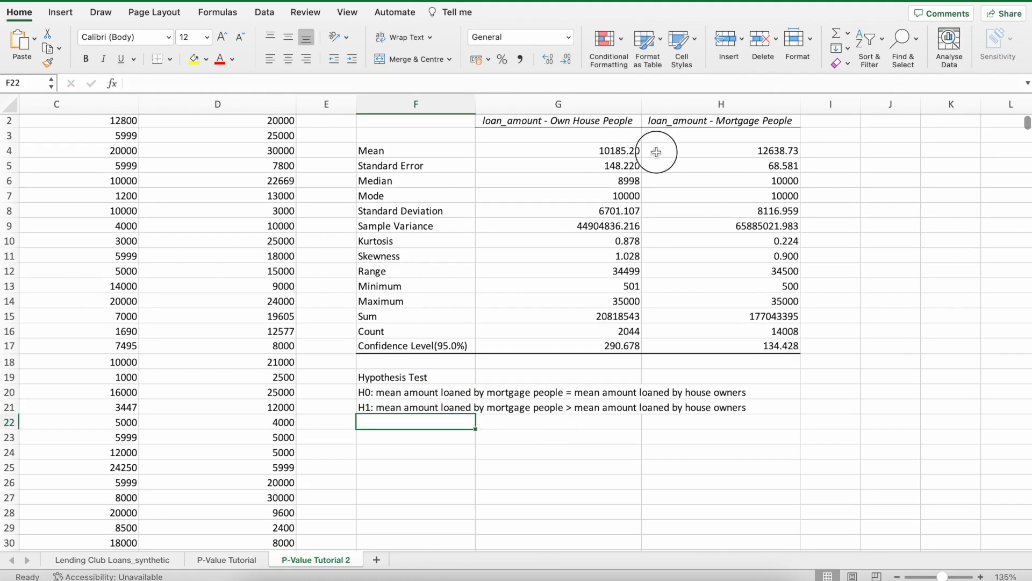
Make the two mean values in G4:H4 bold and highlight them in yellow.
drag(610, 152, 665, 155)
click(85, 59)
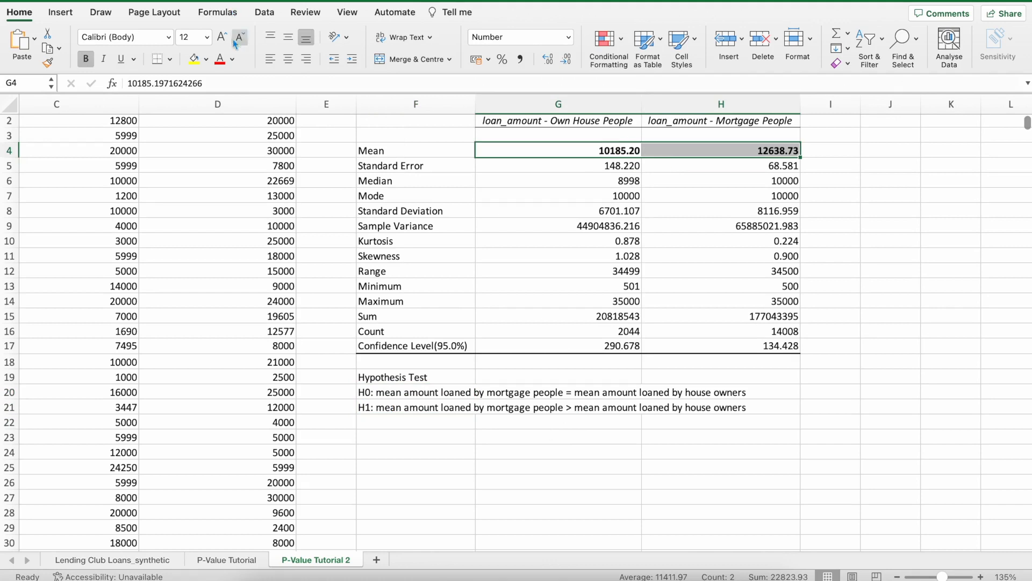
click(194, 58)
click(560, 422)
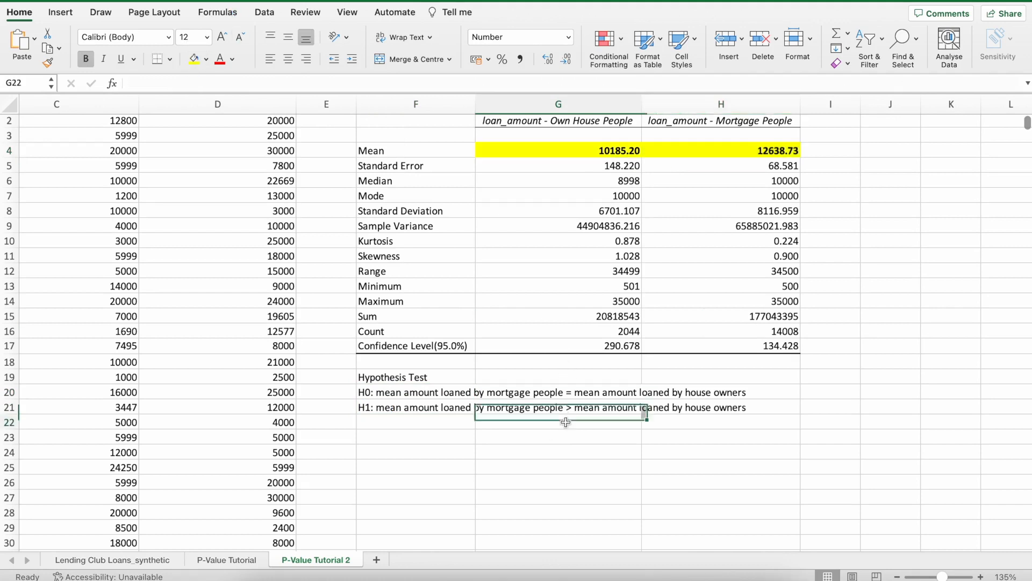
click(748, 155)
click(621, 152)
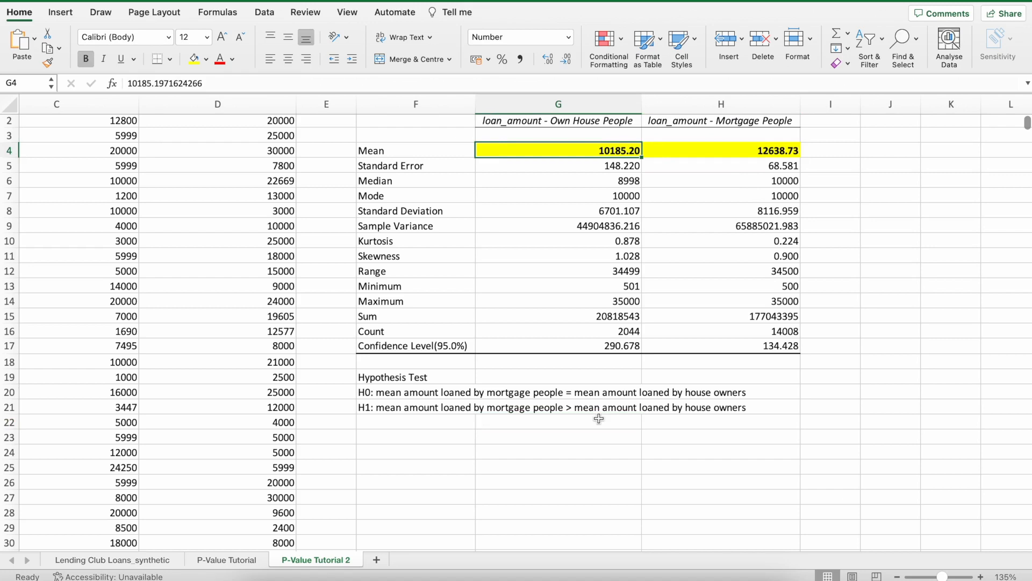
Label F23 as "t-stat" and enter the formula =(H4-G4)/H5 in G23.
click(413, 438)
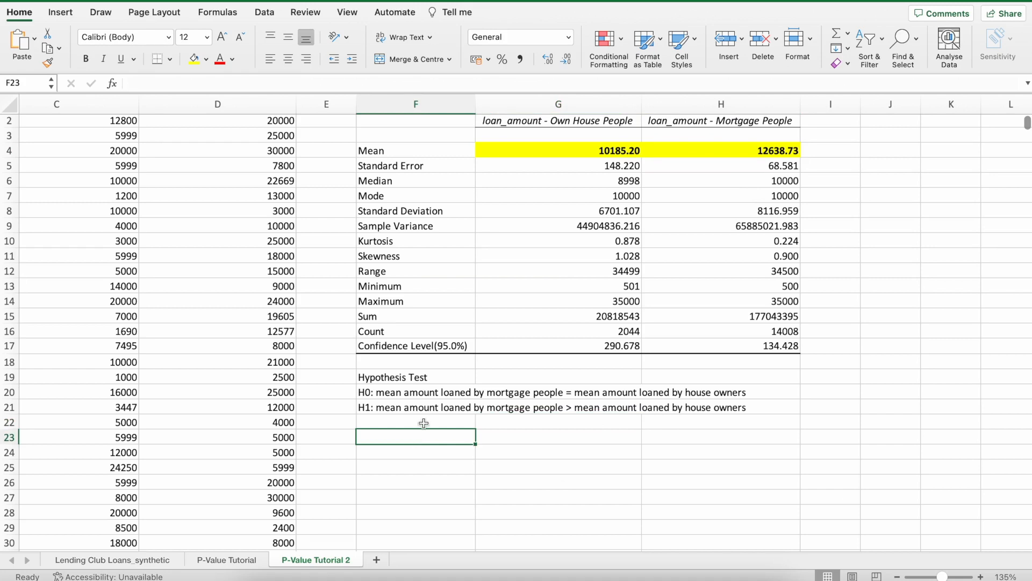
text(t-stat)
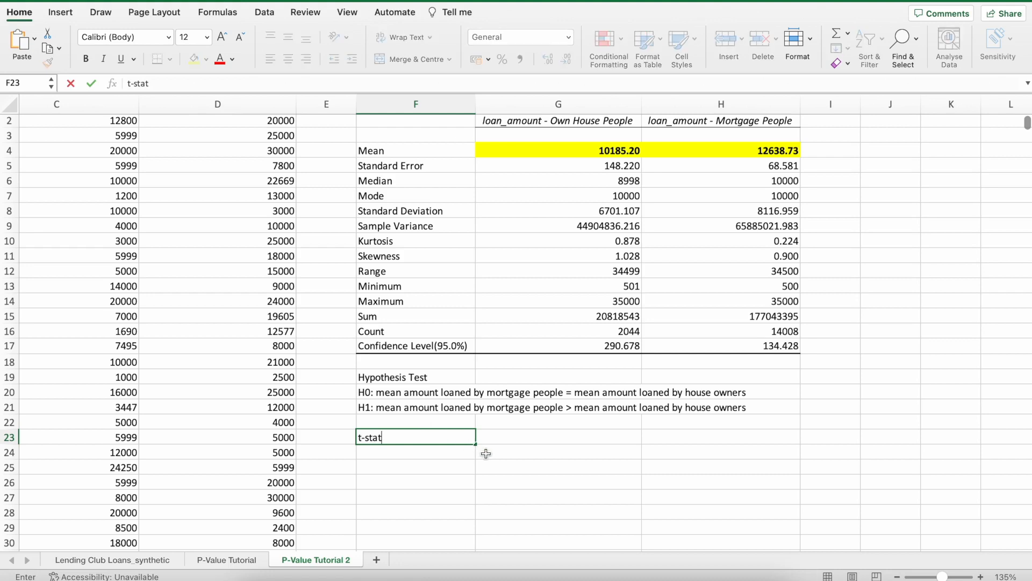
click(496, 441)
text(=)
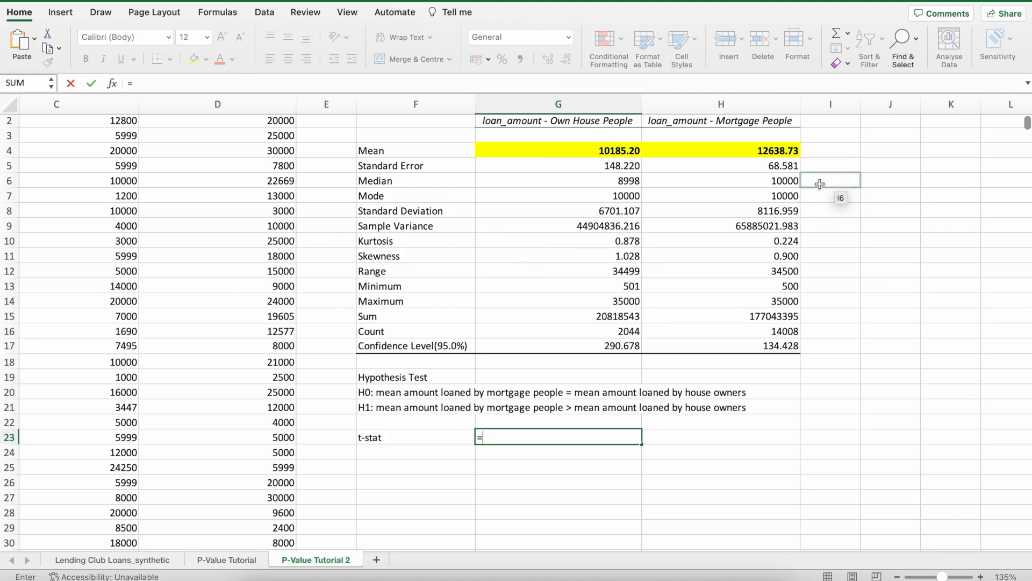
text(()
click(782, 153)
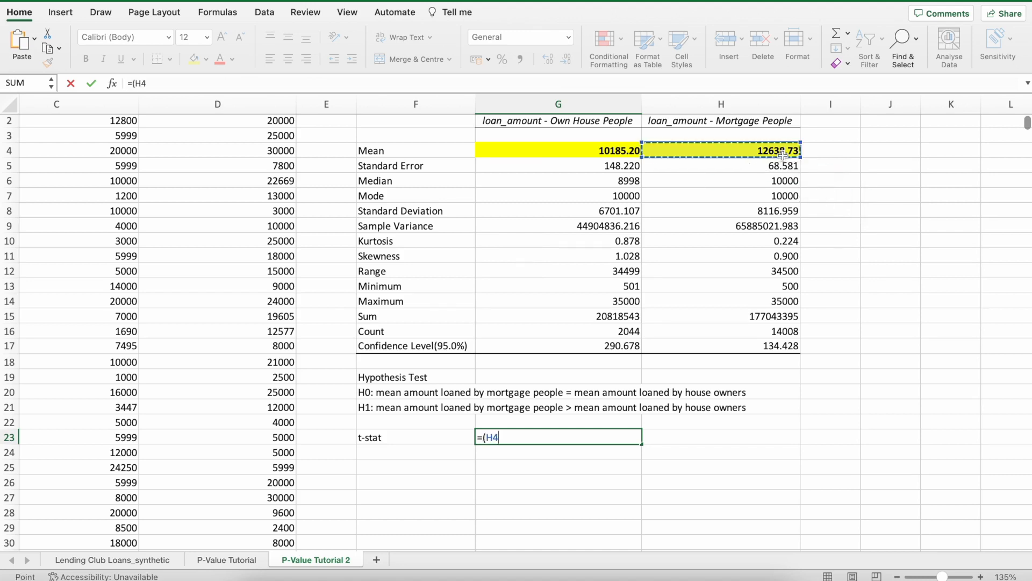
text(-)
click(621, 151)
text())
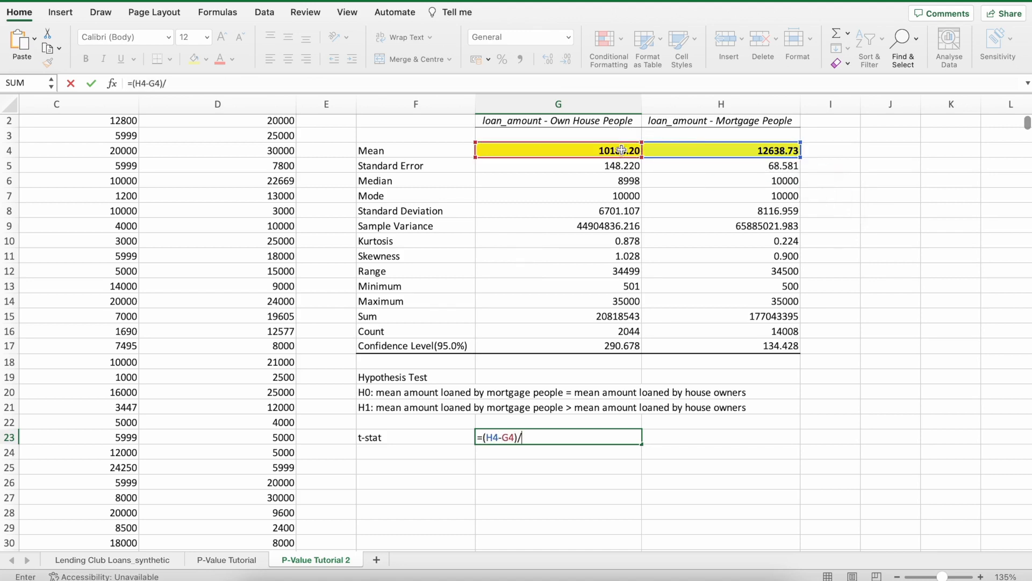
text(/)
click(698, 168)
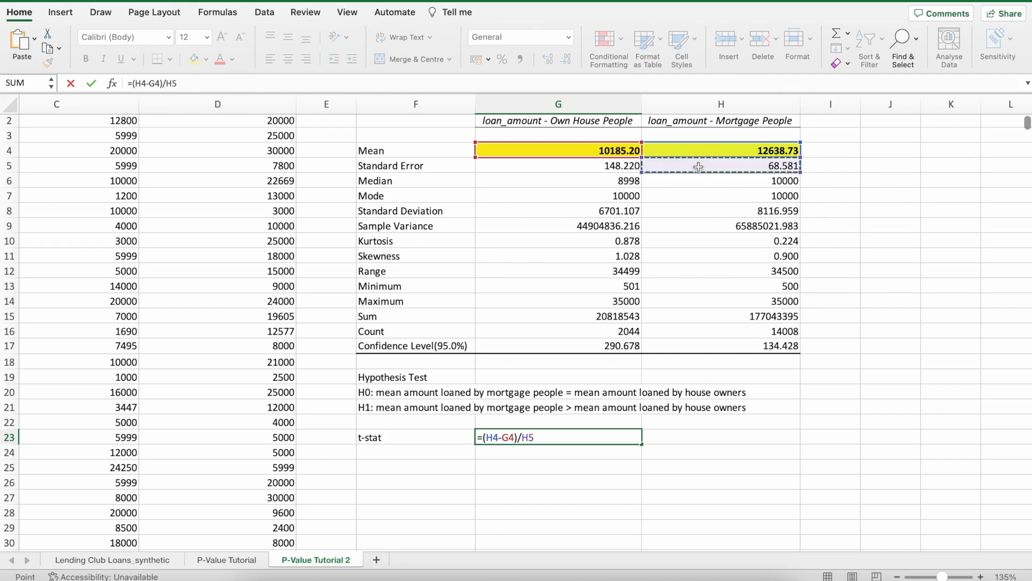
key(Return)
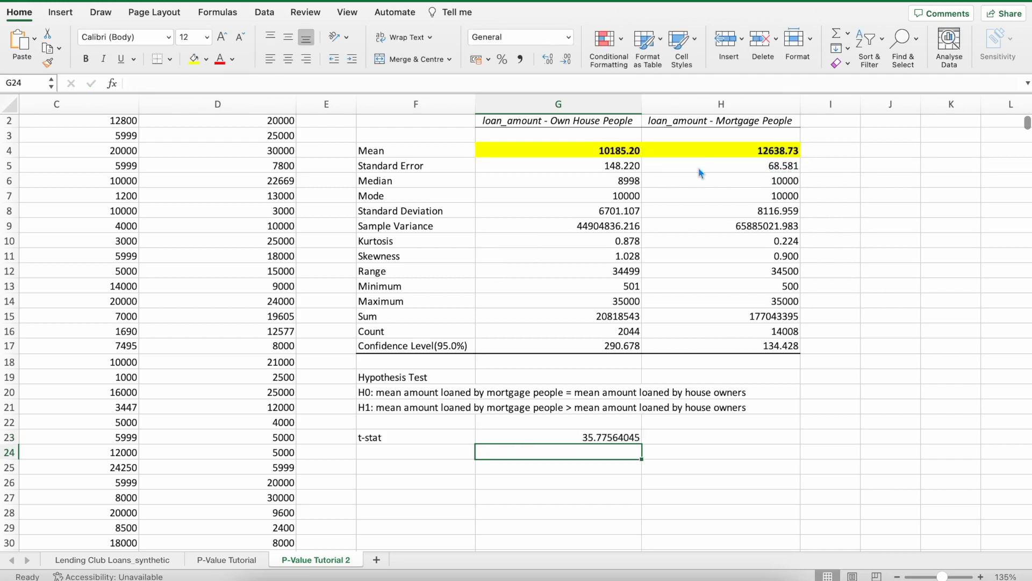
scroll(693, 163, up, 1)
scroll(694, 163, left, 1)
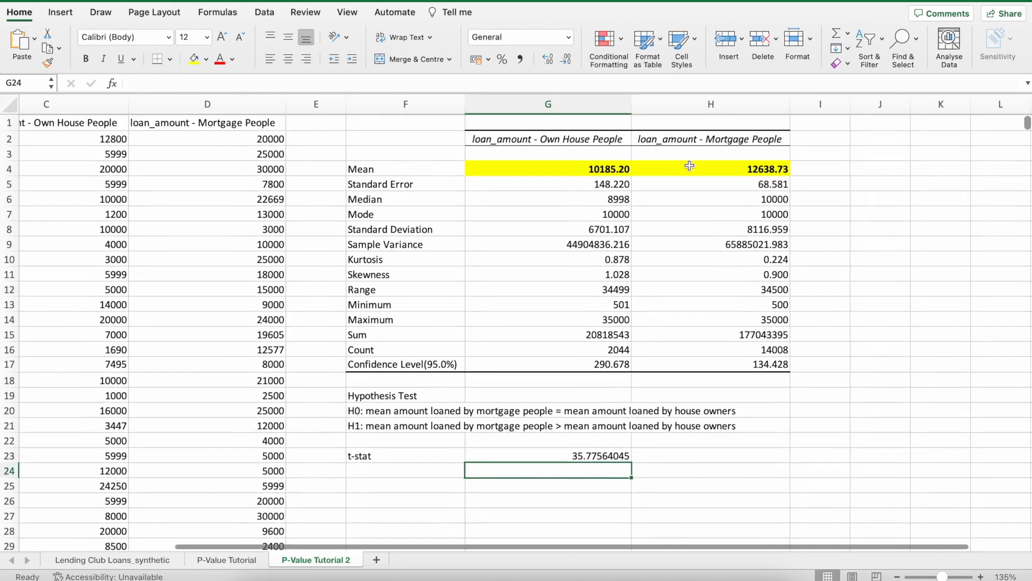
drag(368, 408, 379, 423)
click(768, 141)
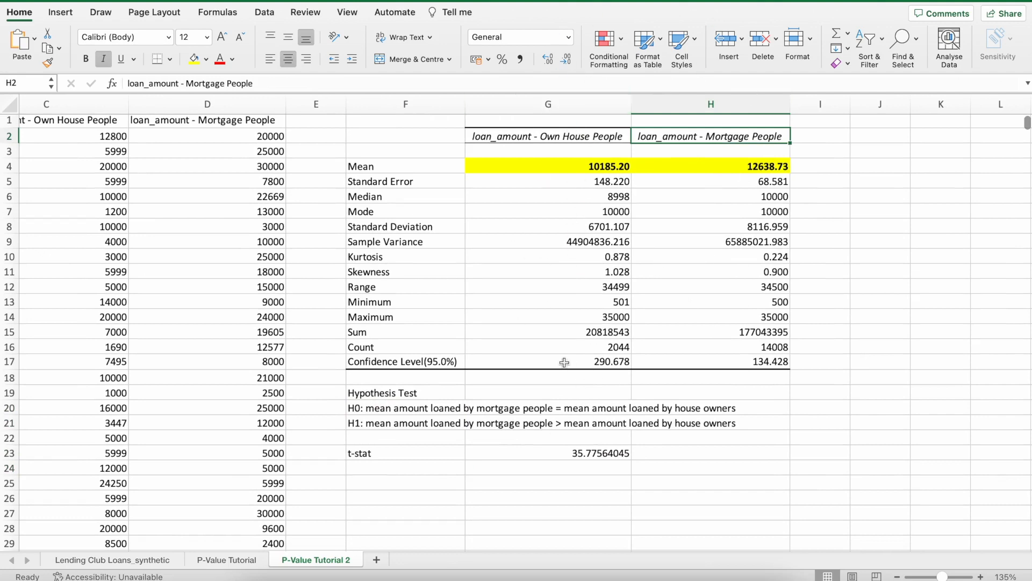
click(579, 194)
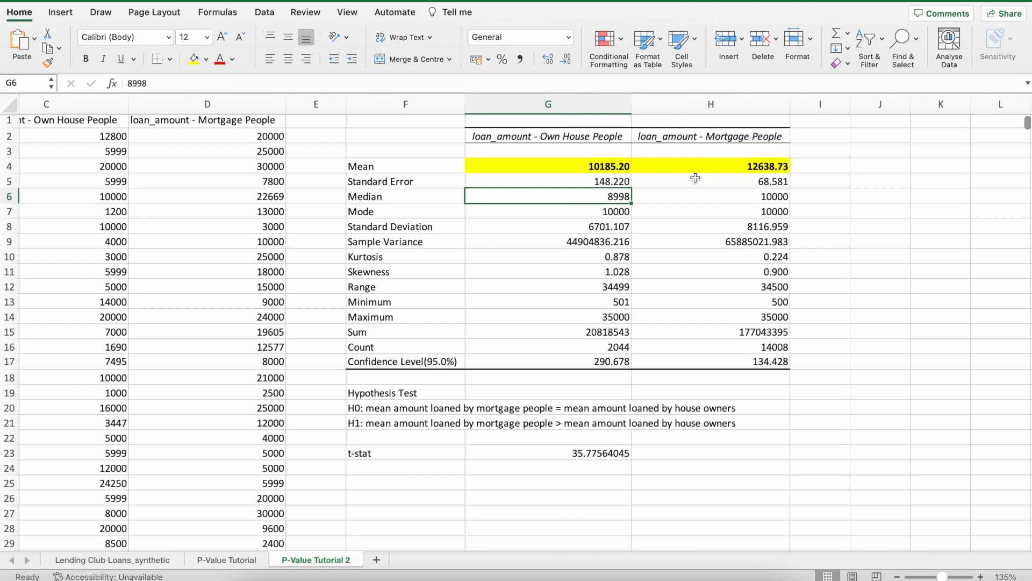
Review the t-stat alongside the means and summary statistics of the own-house and mortgage groups.
click(581, 167)
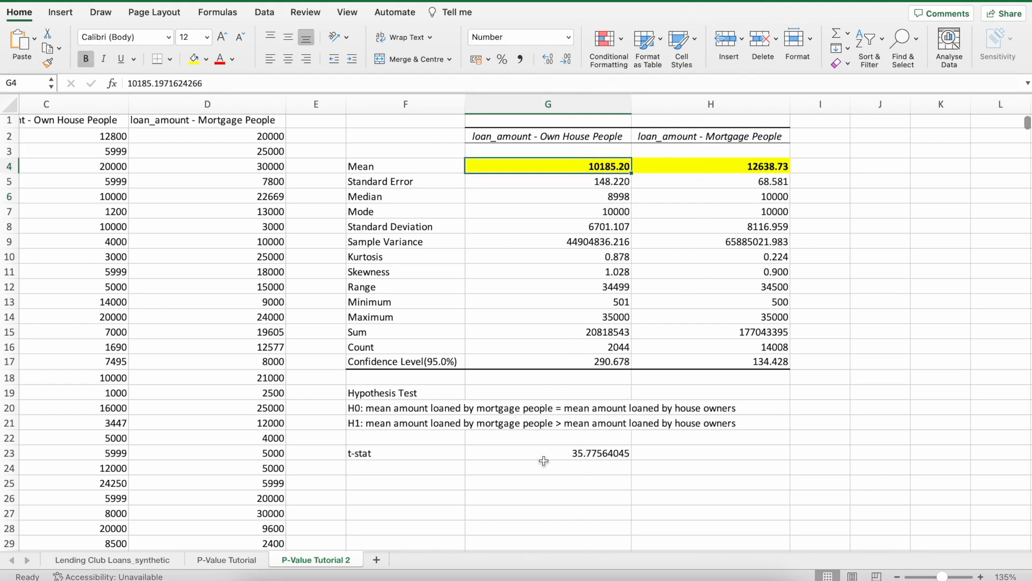
click(573, 458)
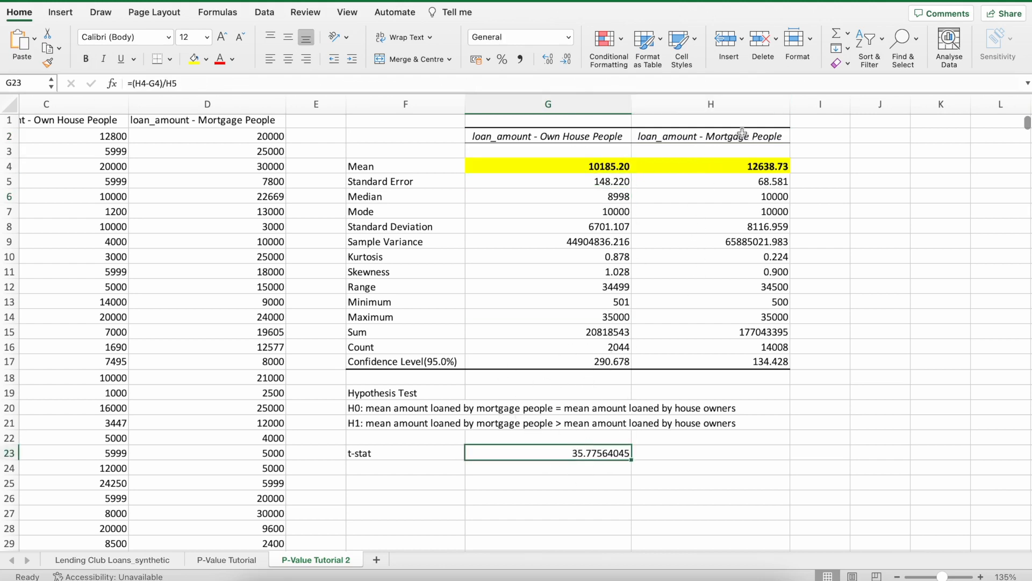
drag(747, 137, 748, 362)
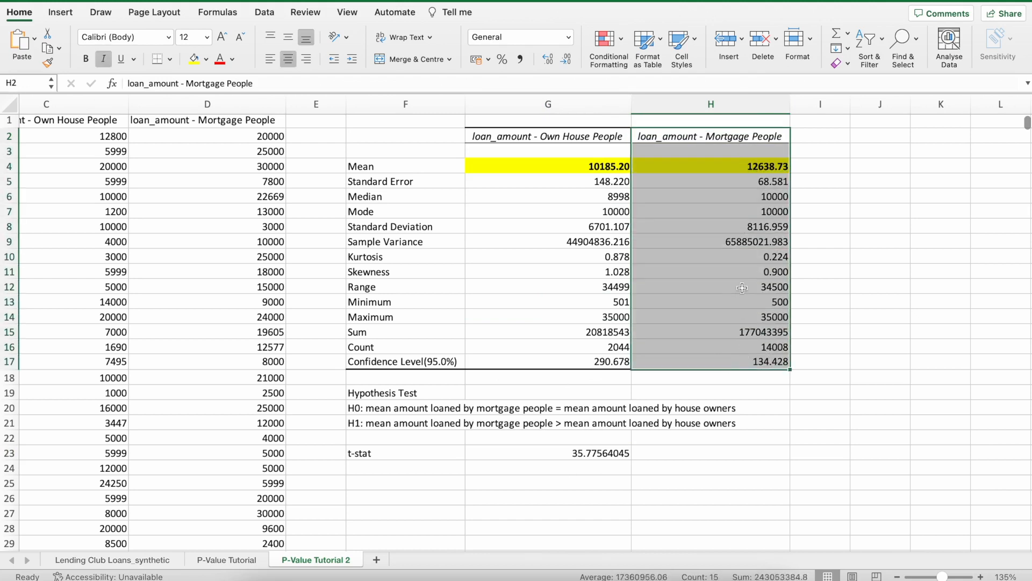
drag(569, 139, 578, 362)
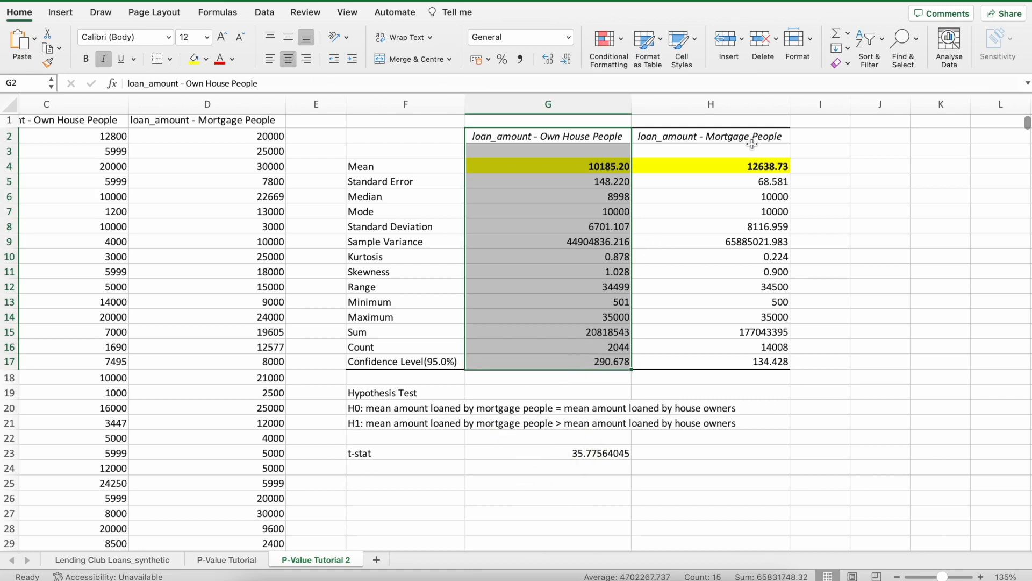
drag(748, 140, 746, 361)
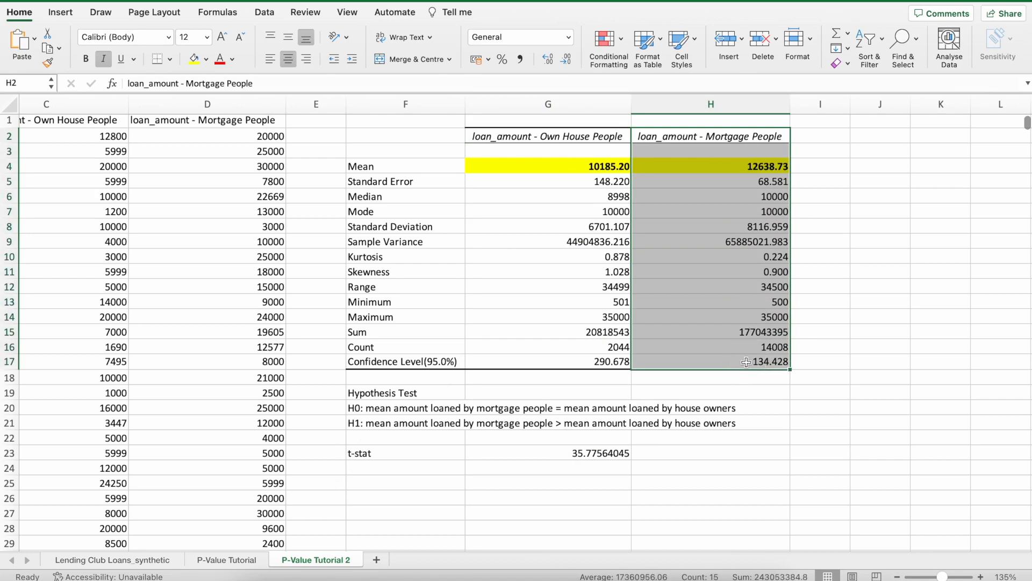
click(751, 332)
click(730, 457)
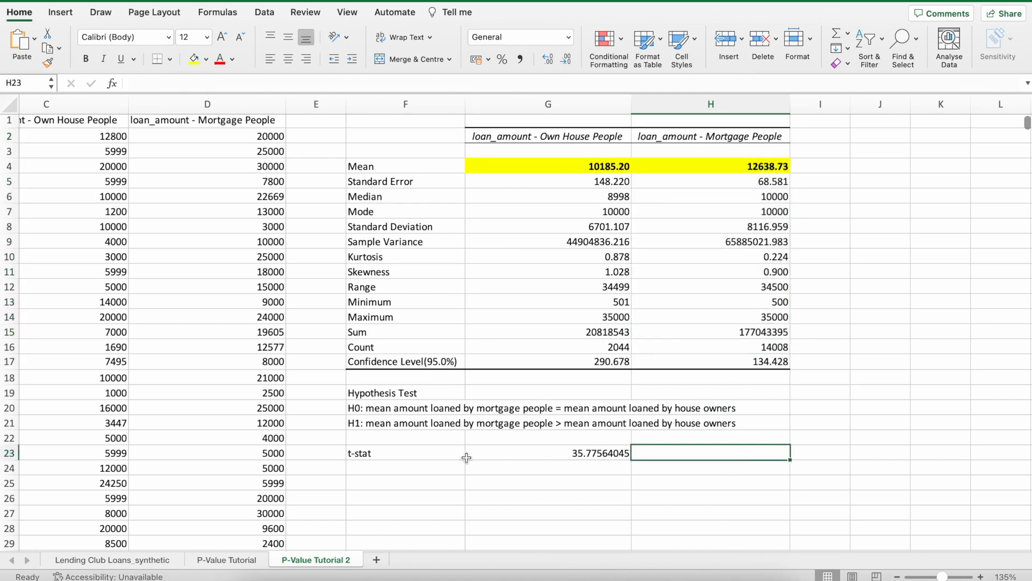
click(486, 453)
Label F25 as "p-value" and enter the formula =T.DIST.RT(G23,14007) in G25.
click(416, 489)
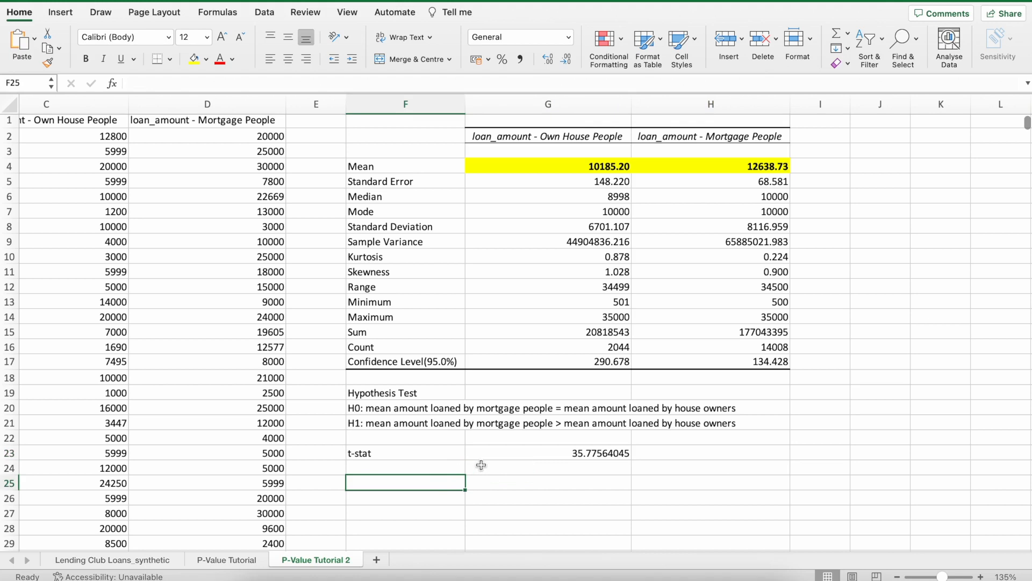
text(p-value)
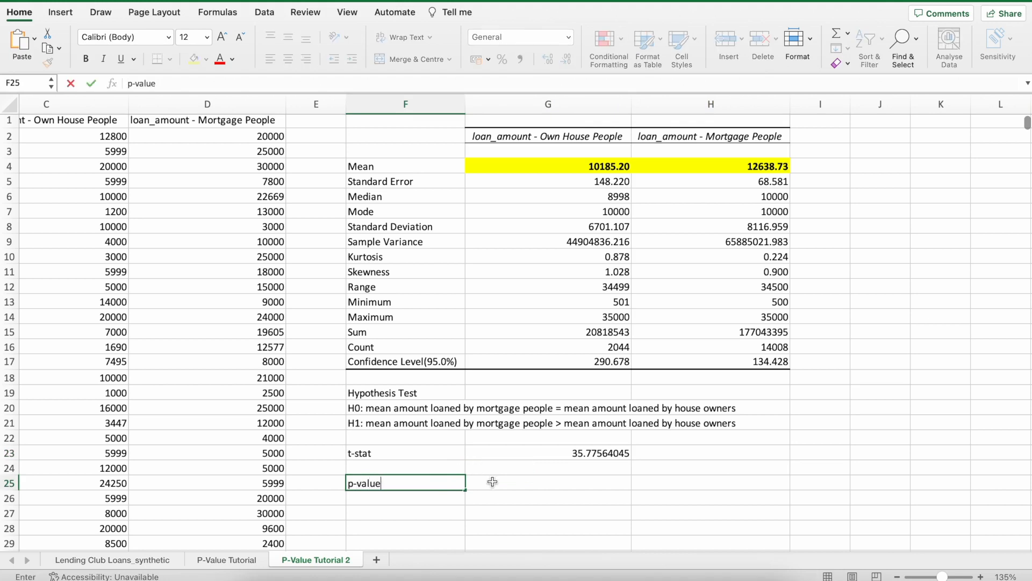
click(493, 482)
text(=)
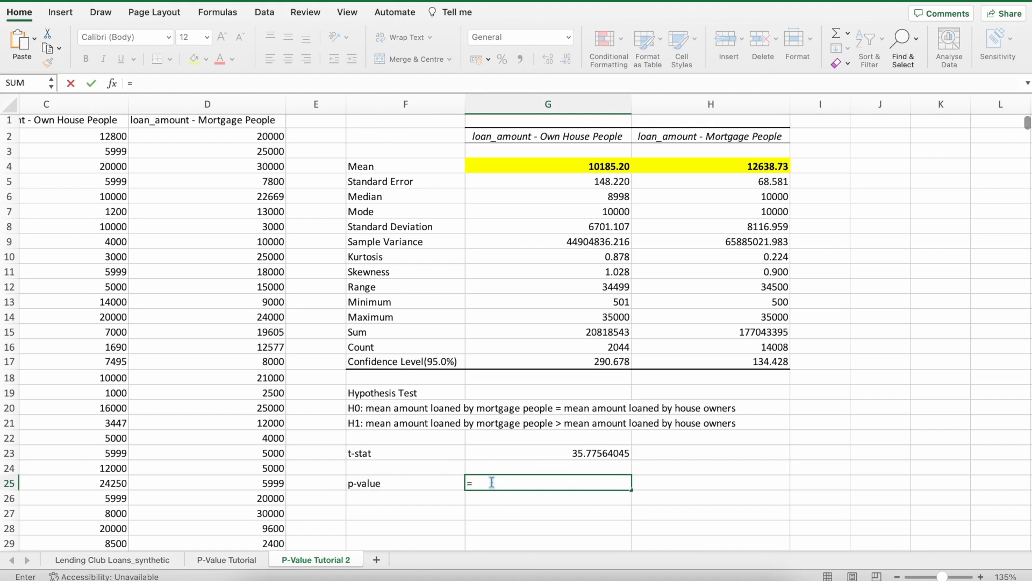
text(T.DI)
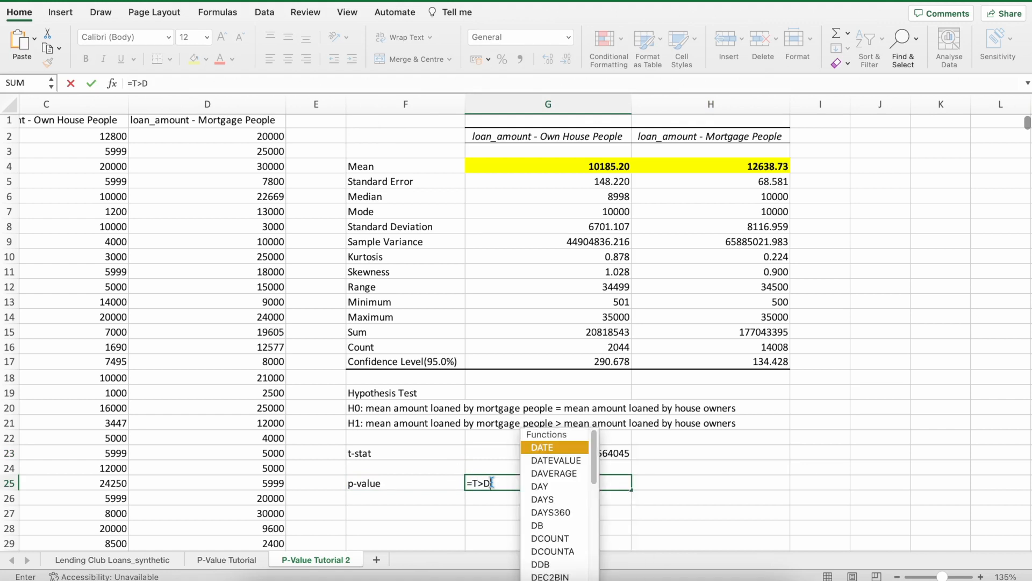
text(ST>)
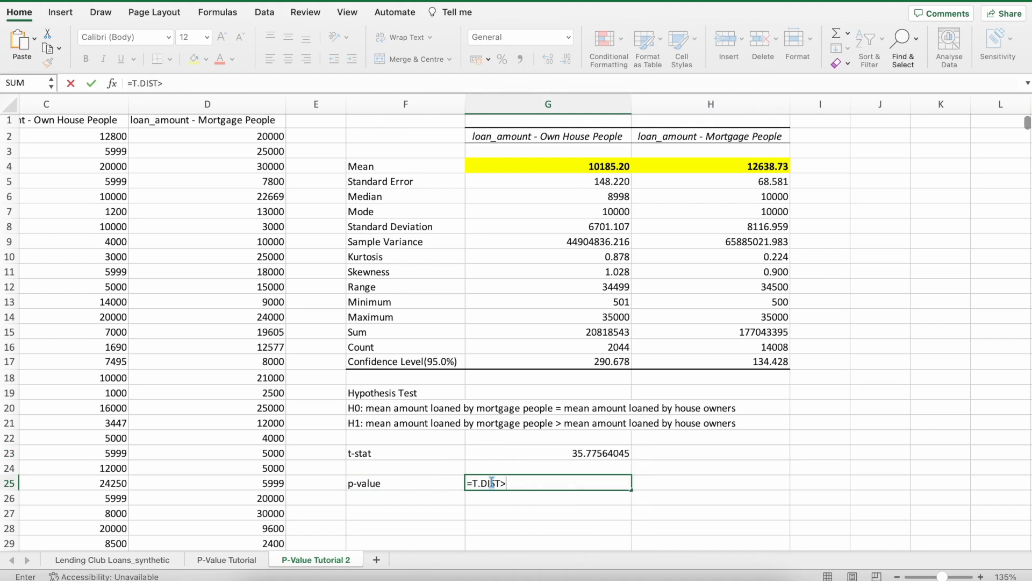
key(BackSpace)
text(.RT)
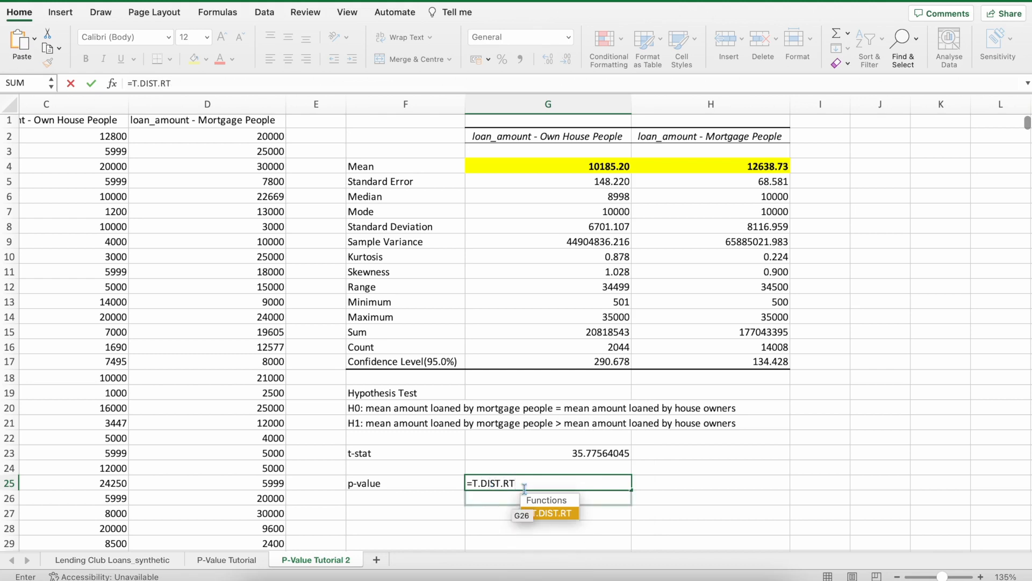
key(BackSpace)
key(BackSpace)
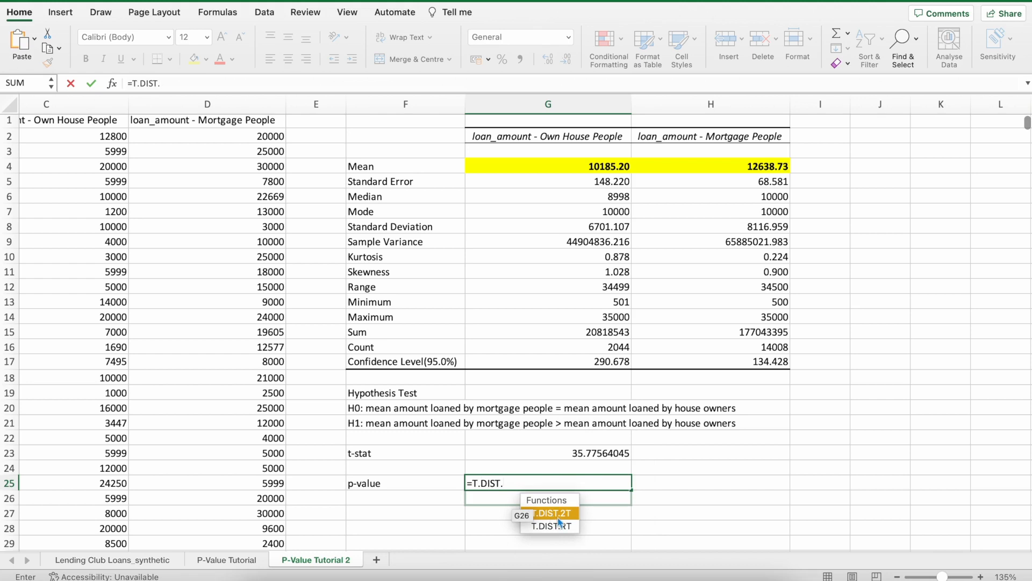
text(R)
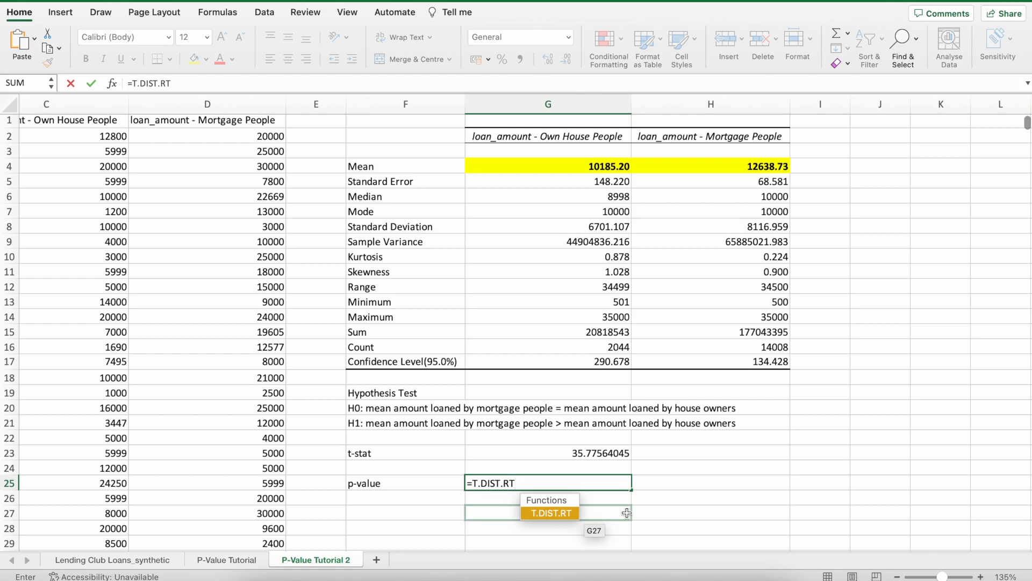
text(T)
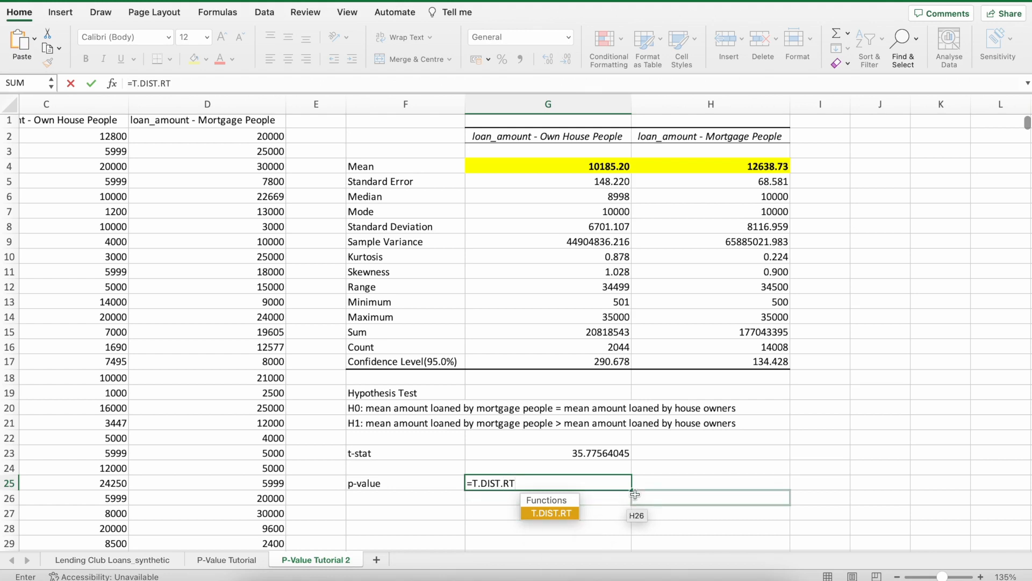
text(()
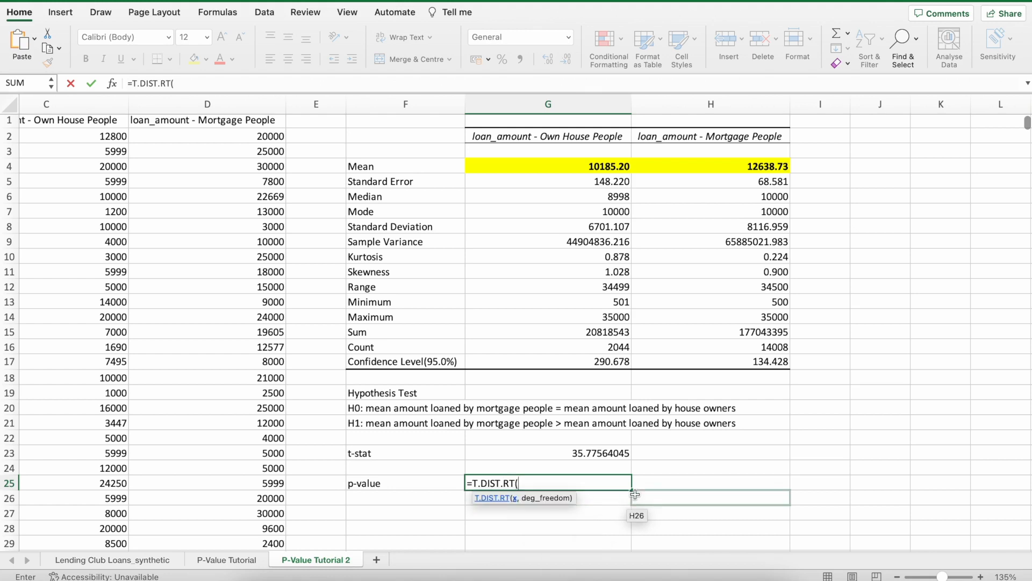
click(578, 454)
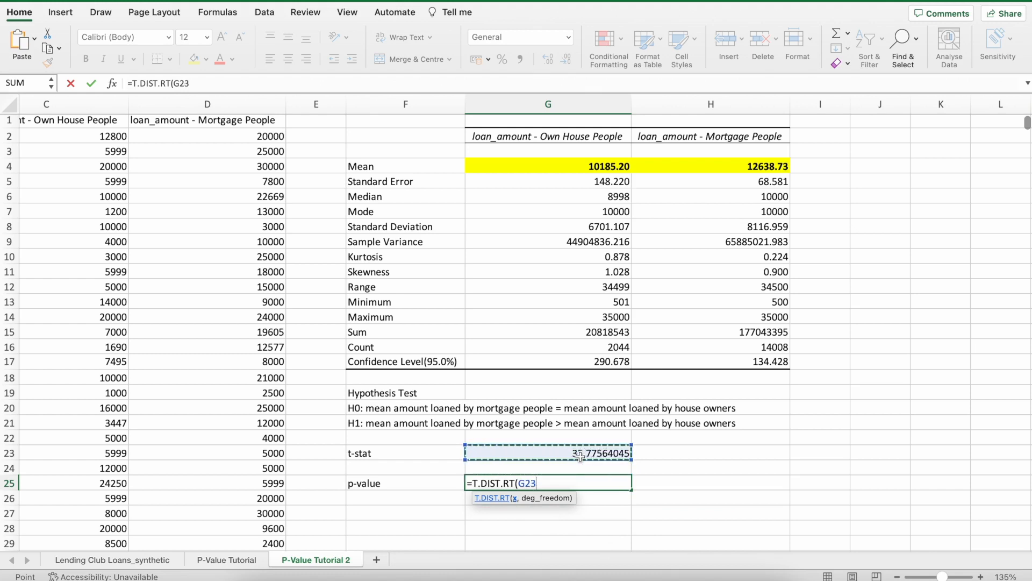
text(,14)
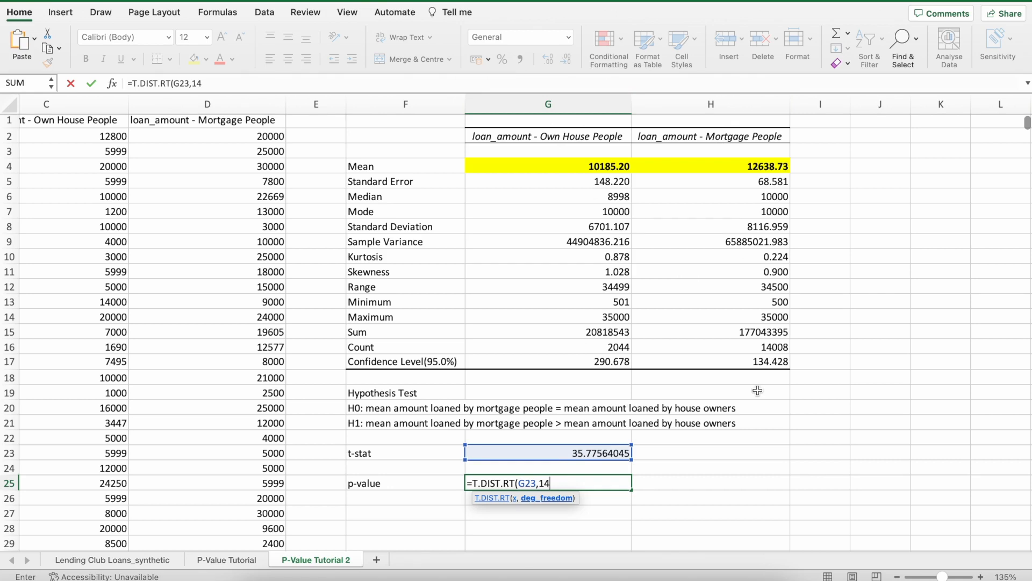
text())
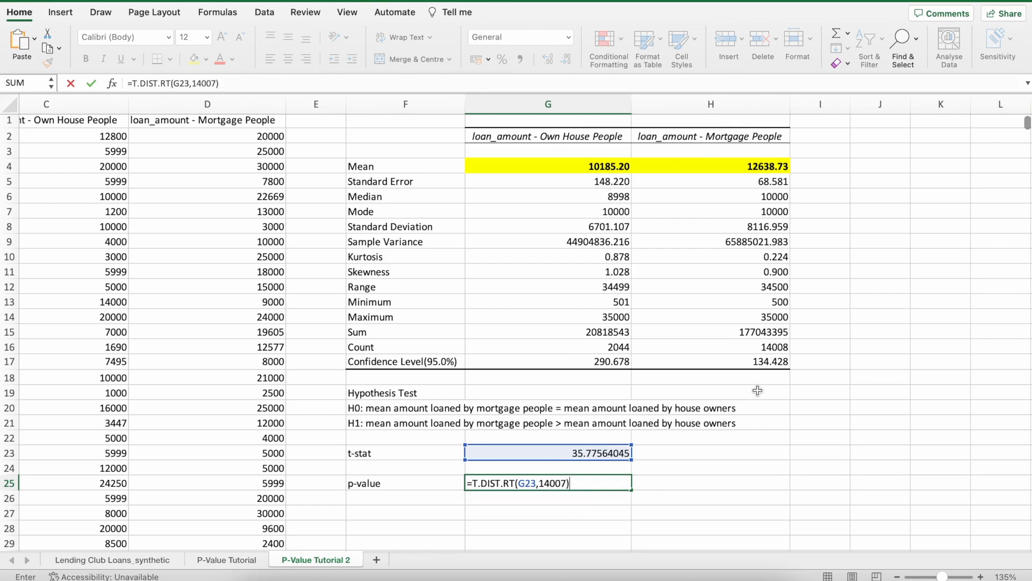
key(Return)
Try to show the p-value in G25 with many more decimal places.
click(573, 484)
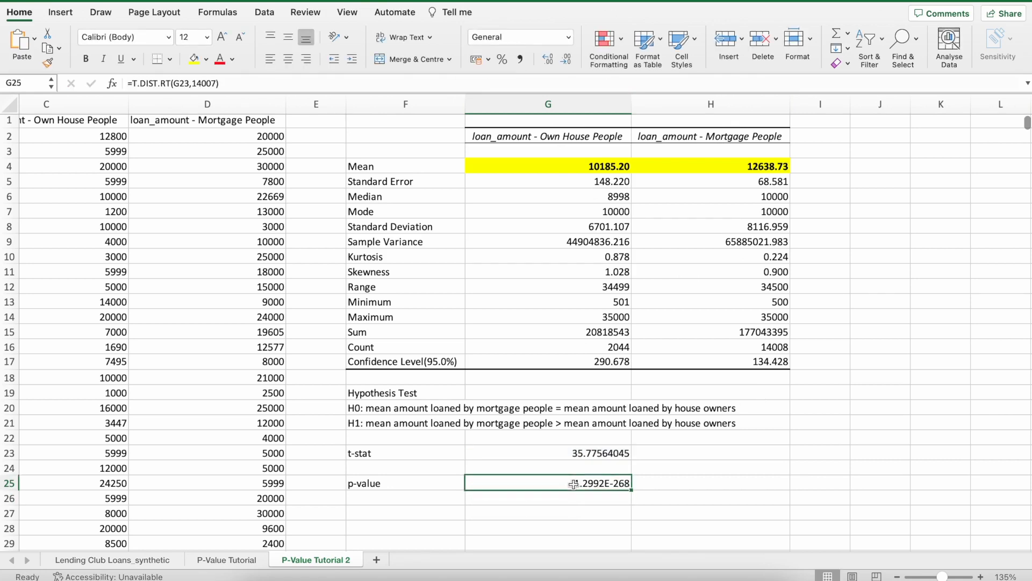
click(549, 60)
click(549, 60)
triple_click(548, 61)
triple_click(548, 60)
triple_click(549, 60)
triple_click(549, 60)
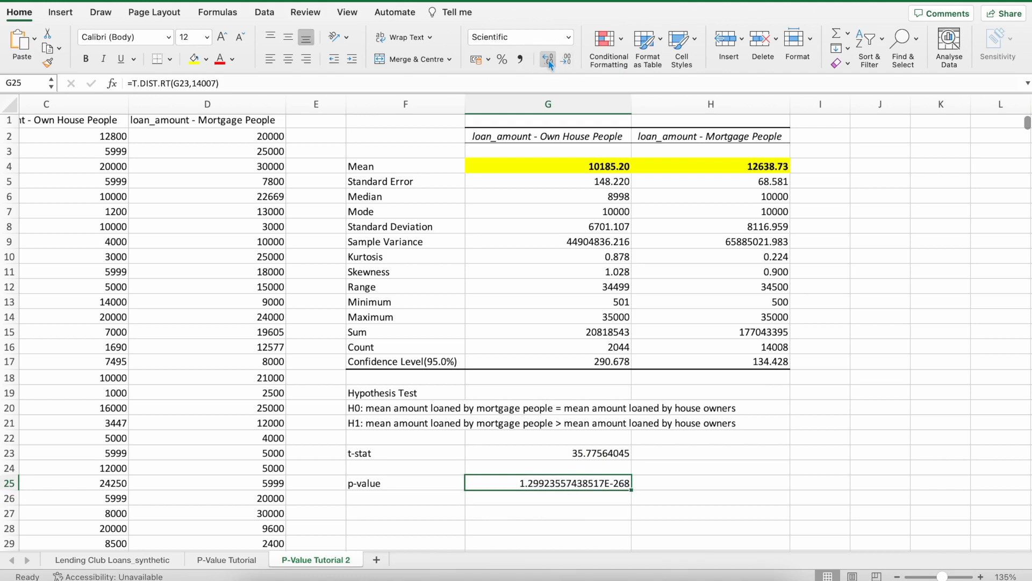
triple_click(548, 60)
triple_click(548, 60)
triple_click(548, 60)
click(548, 60)
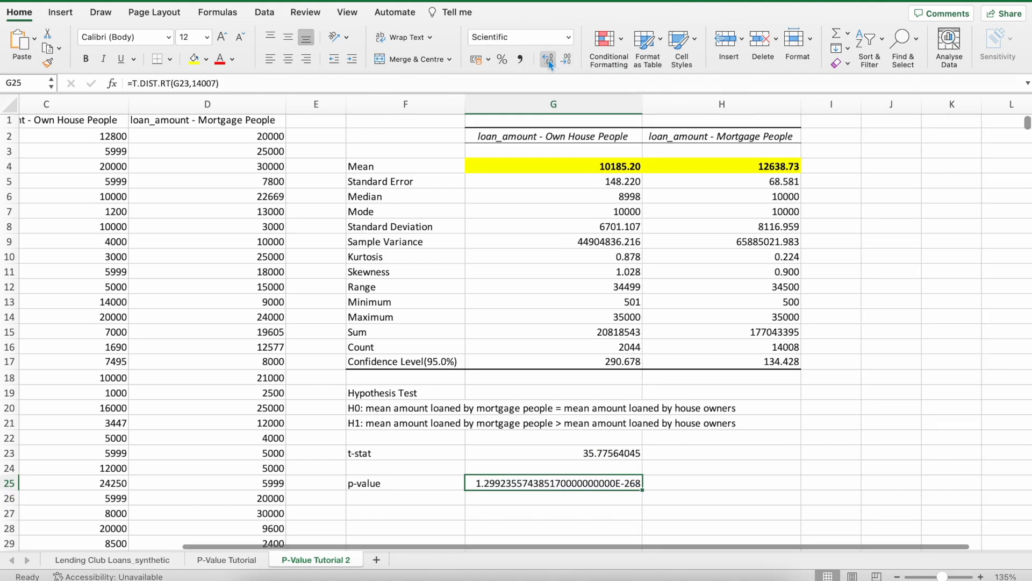
triple_click(549, 60)
click(549, 60)
Reset the number format of the p-value in G25 to General.
click(569, 37)
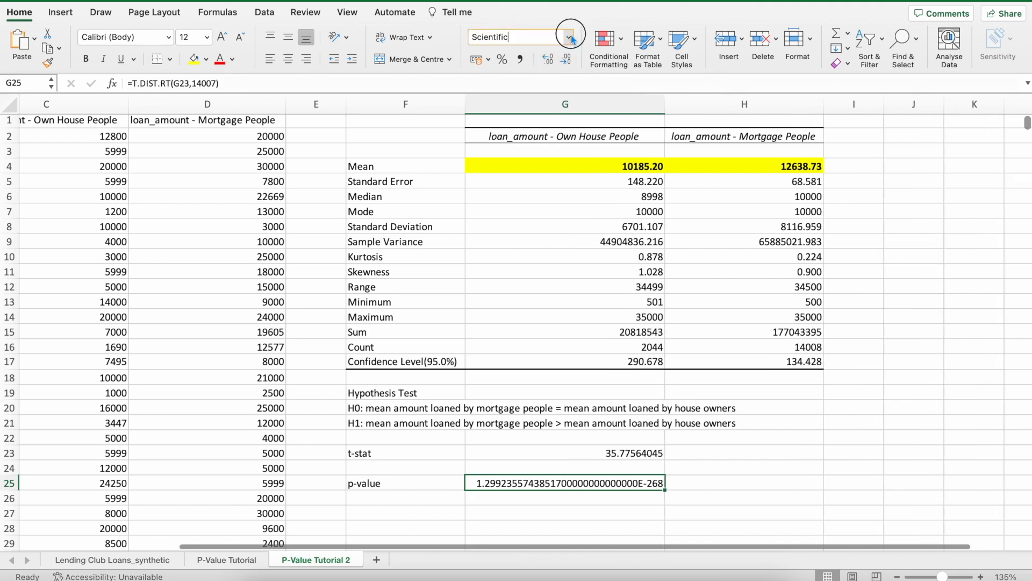
click(572, 39)
click(516, 61)
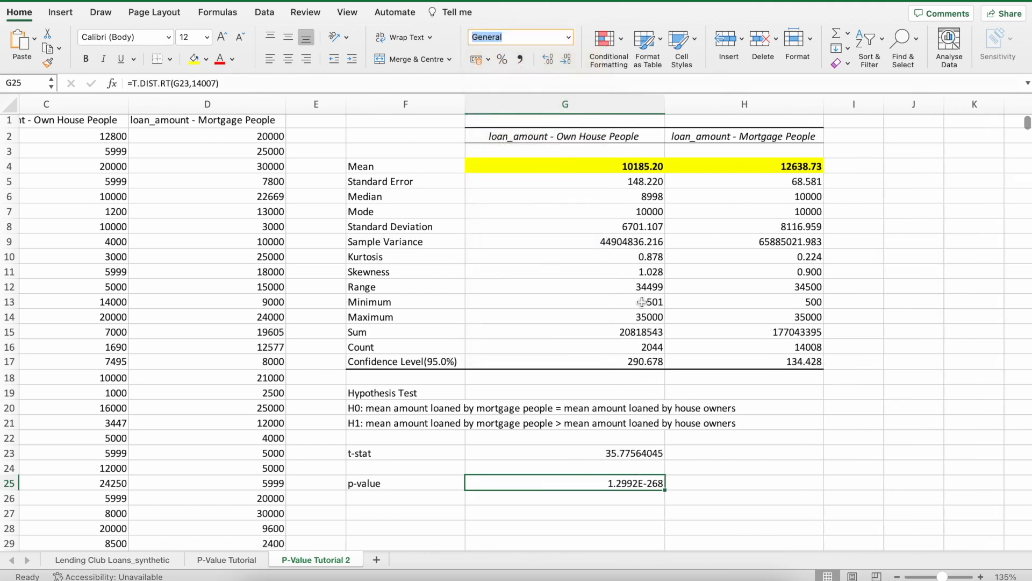
click(699, 483)
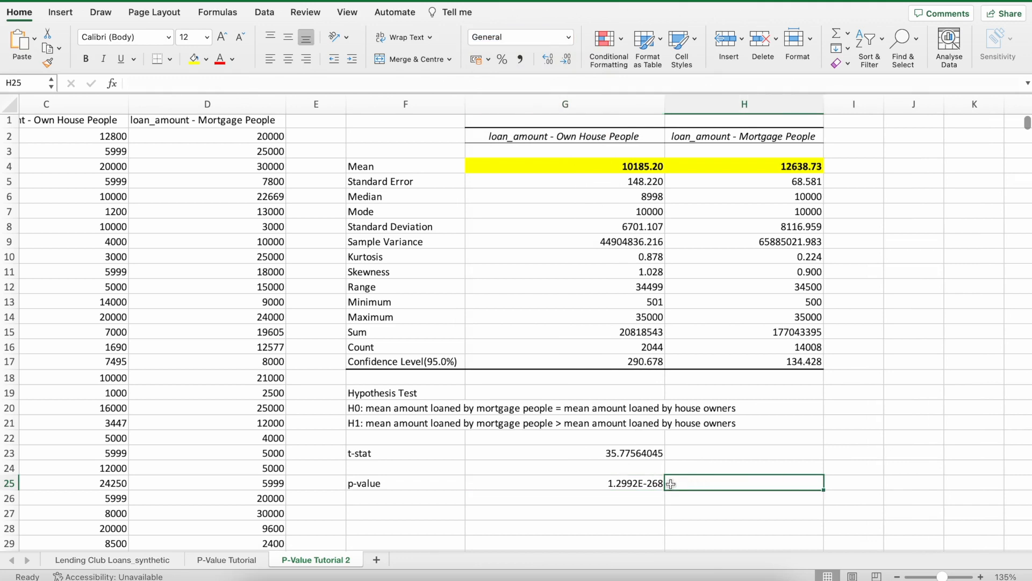
click(642, 484)
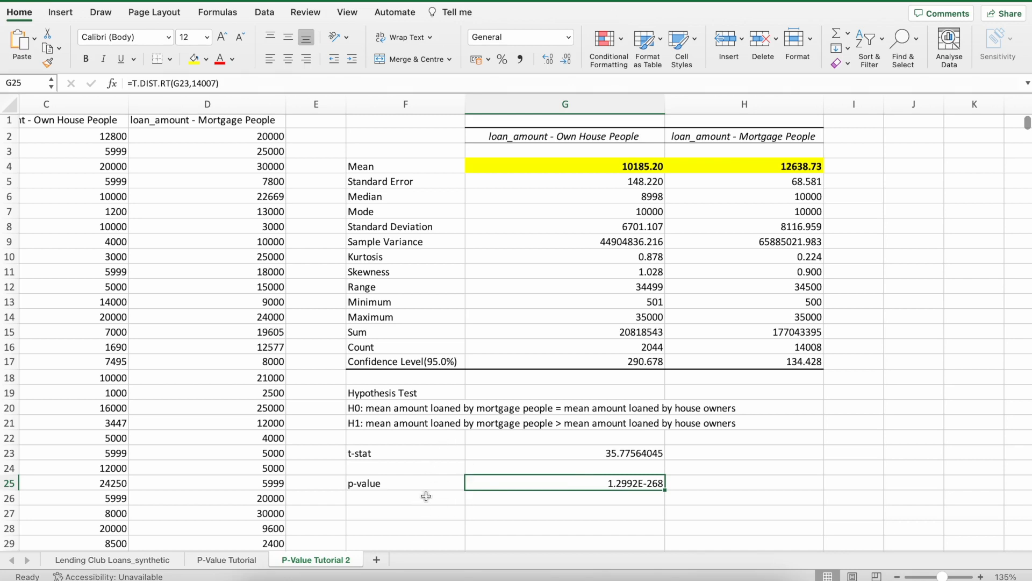
Label F26 as "SL" and enter a significance level of 0.01 in G26.
click(403, 494)
text(S)
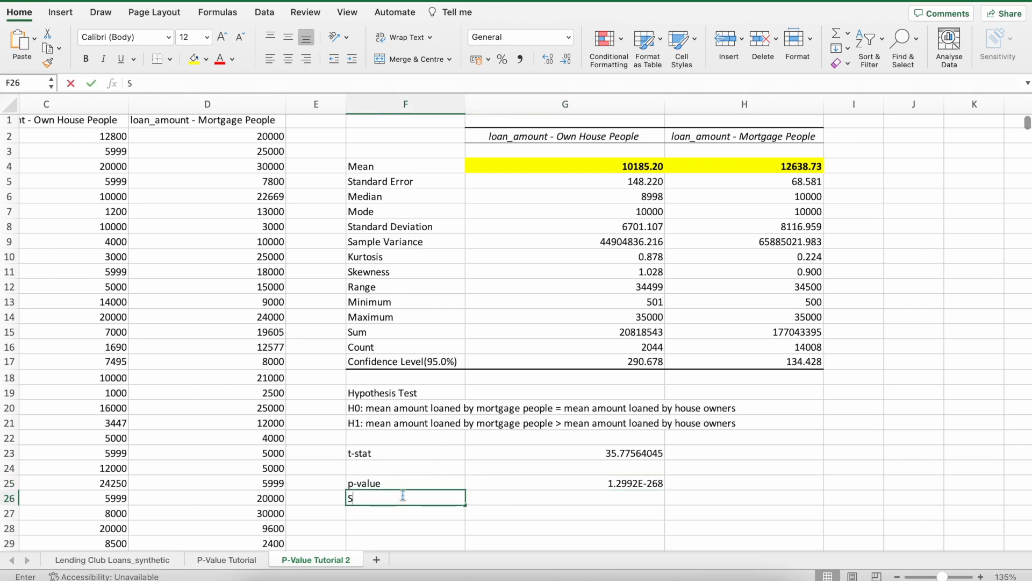
text(l)
click(532, 495)
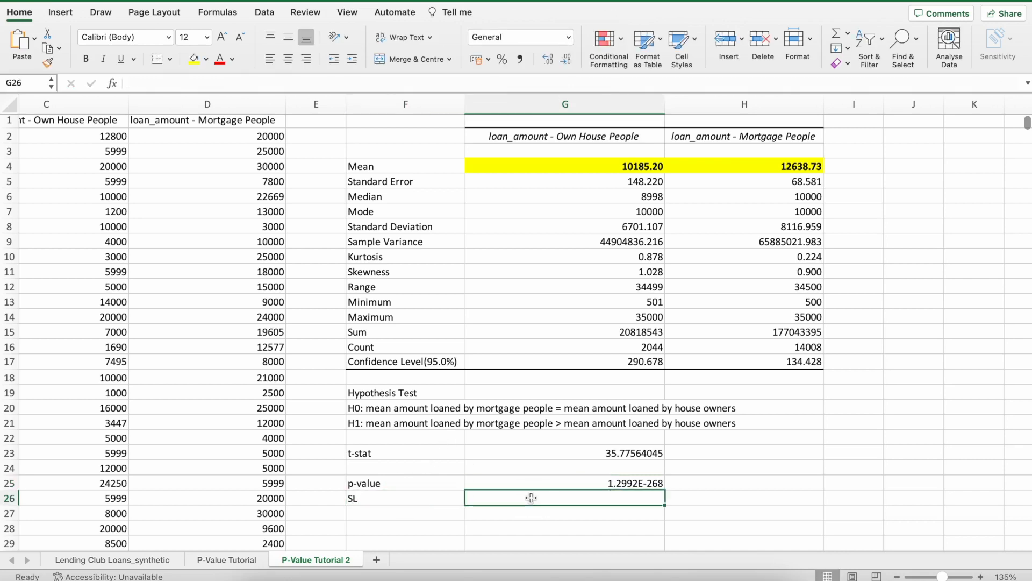
text(0.01)
click(580, 518)
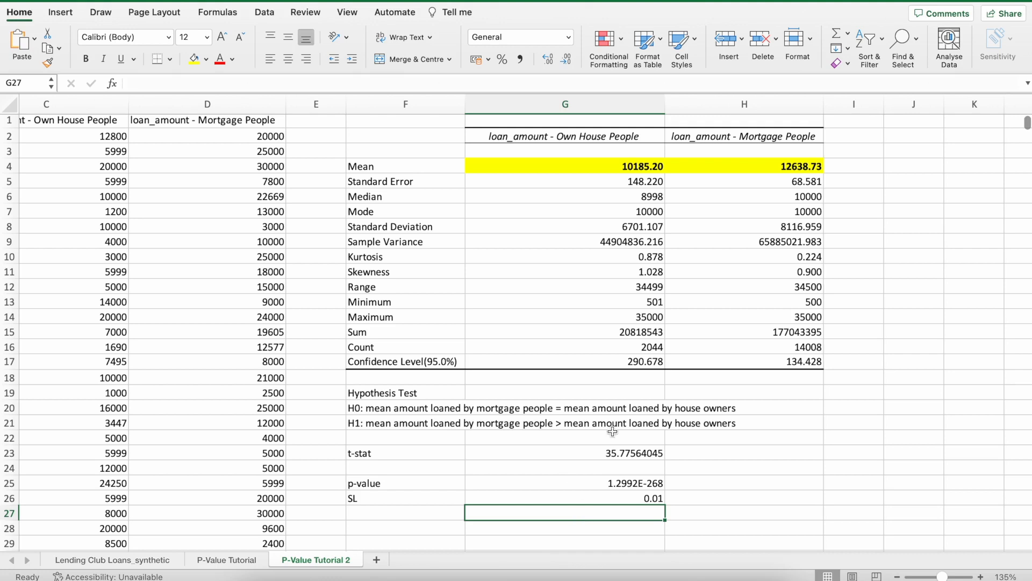
Begin the test's conclusion in F28 with the text "Conclusion: p-value < SL".
scroll(661, 470, down, 5)
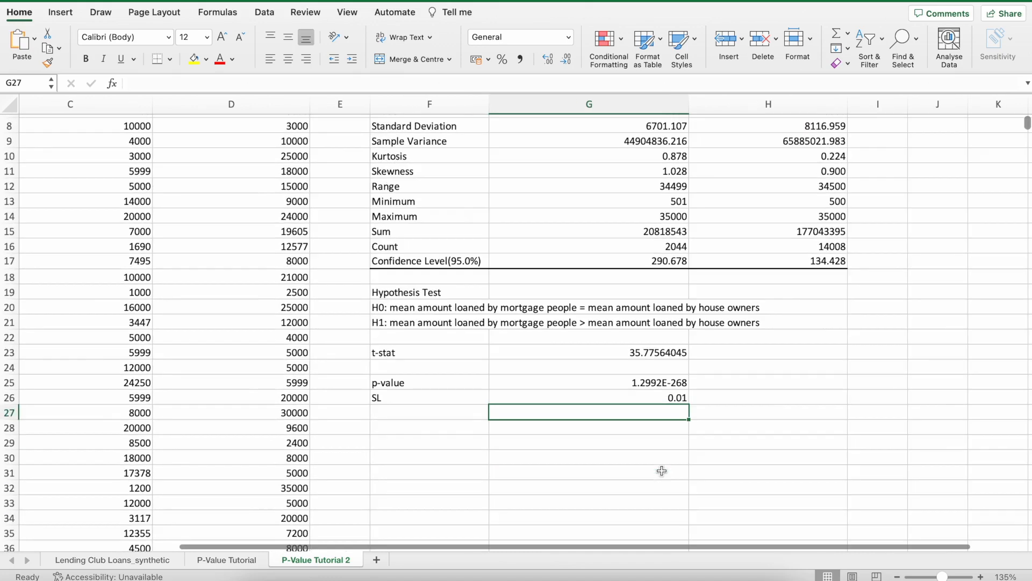
click(448, 427)
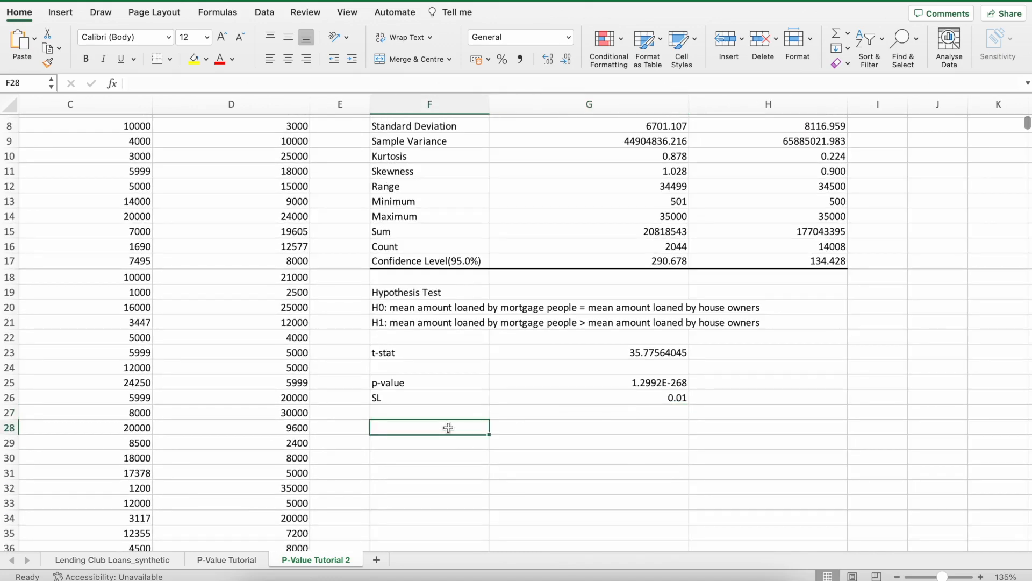
click(648, 384)
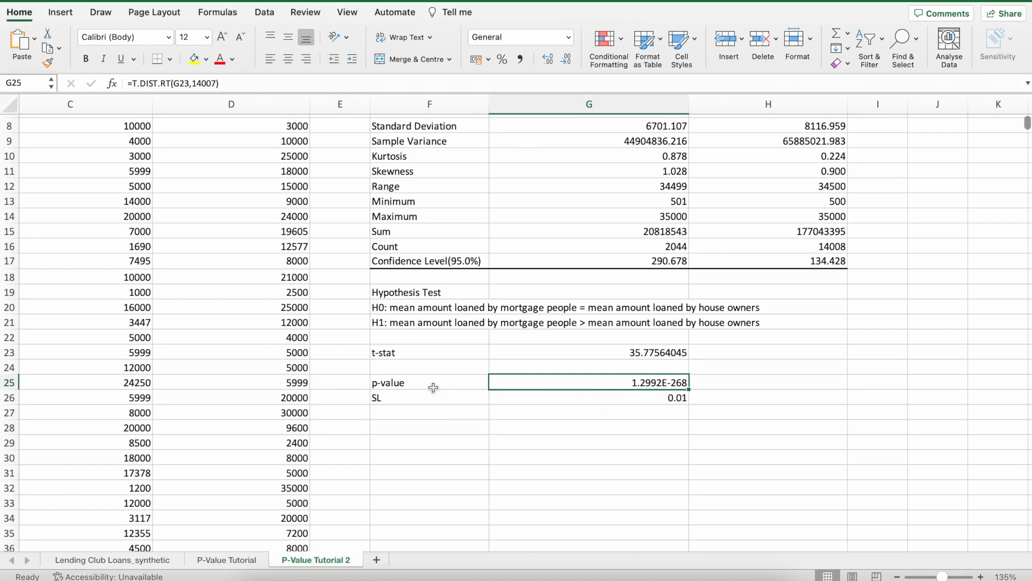
click(430, 428)
text(Conclusion: )
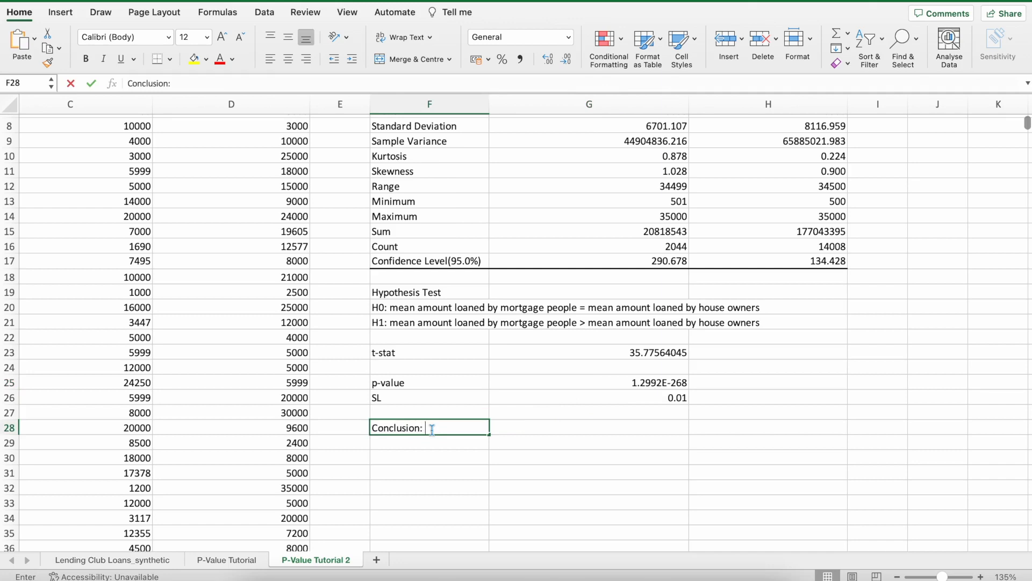
text(p-value < )
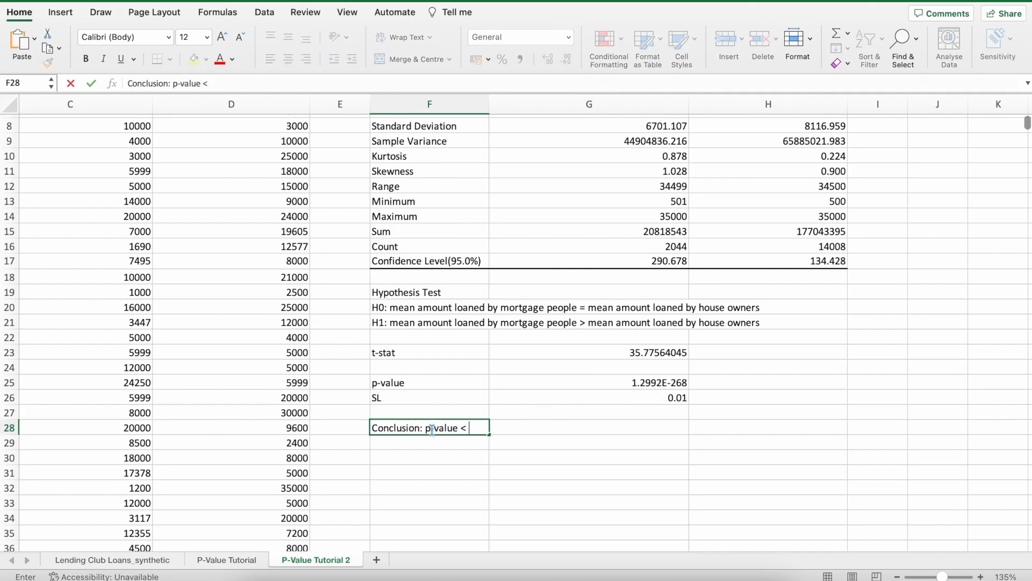
text(SL by a fai)
key(BackSpace)
key(BackSpace)
key(BackSpace)
key(BackSpace)
key(BackSpace)
key(BackSpace)
key(BackSpace)
key(BackSpace)
key(BackSpace)
Complete the conclusion in F28 with "therefore there is enough evidence to reject H0 at the 1% SL".
scroll(712, 224, down, 3)
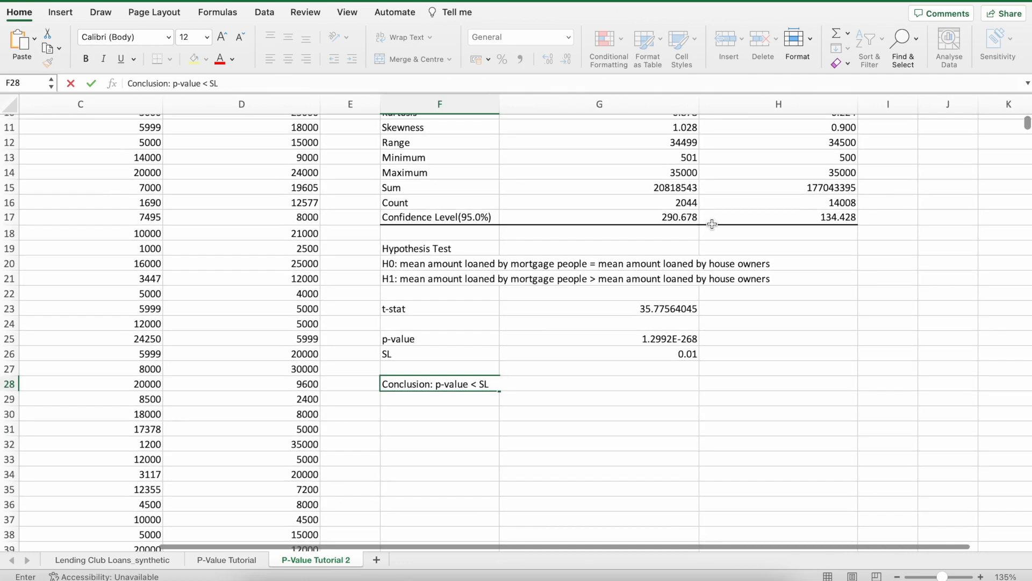
text(therefore th)
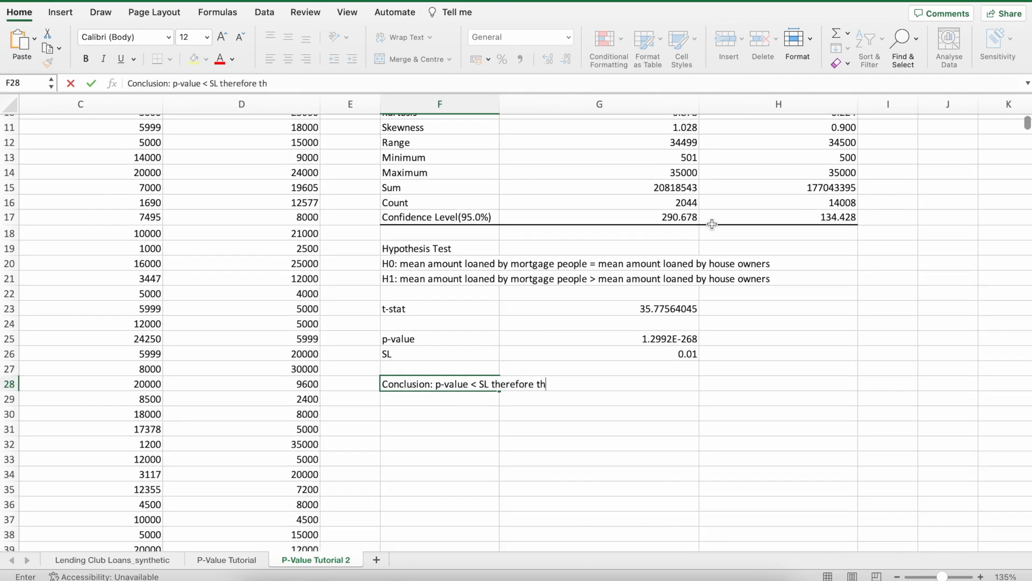
text(ere is enough evidence)
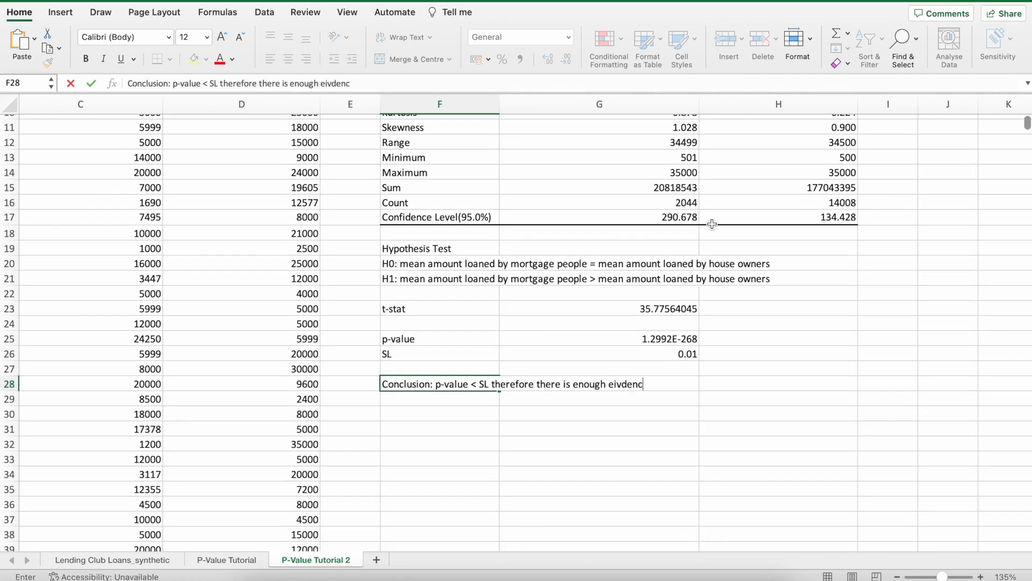
key(BackSpace)
key(BackSpace)
key(BackSpace)
key(BackSpace)
key(BackSpace)
key(BackSpace)
key(BackSpace)
key(BackSpace)
text(evidence to reject H0 a)
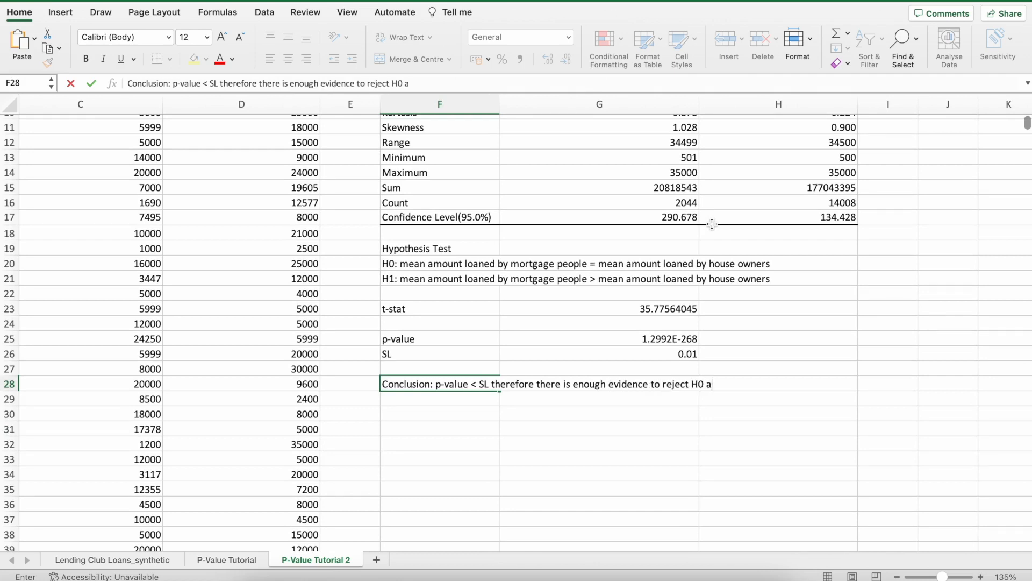
text(t the 1% SL)
key(Return)
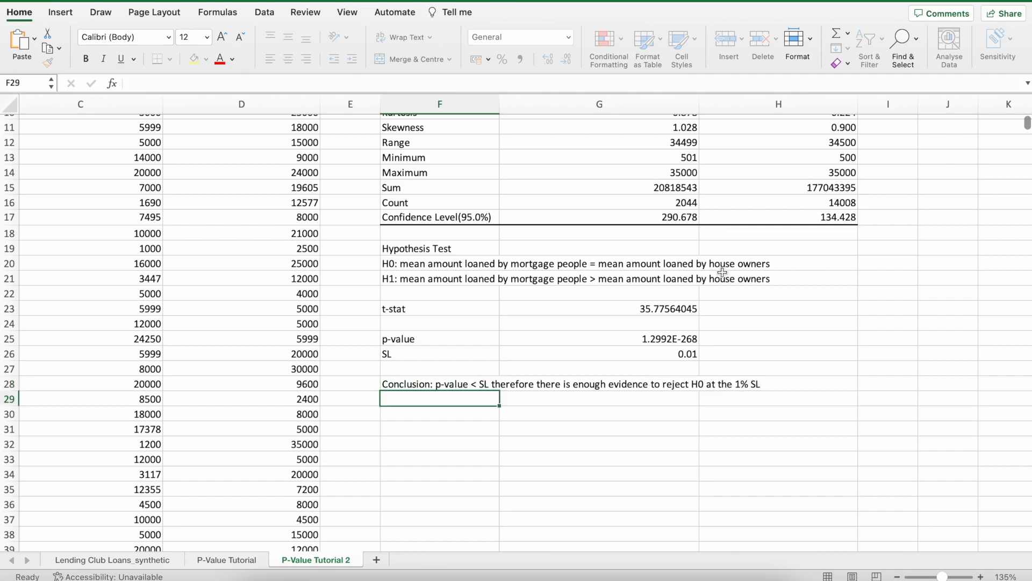
Start a second conclusion in F29 with "Conclusion: p-value < SL therefore, there is enough evidence to".
scroll(722, 272, up, 5)
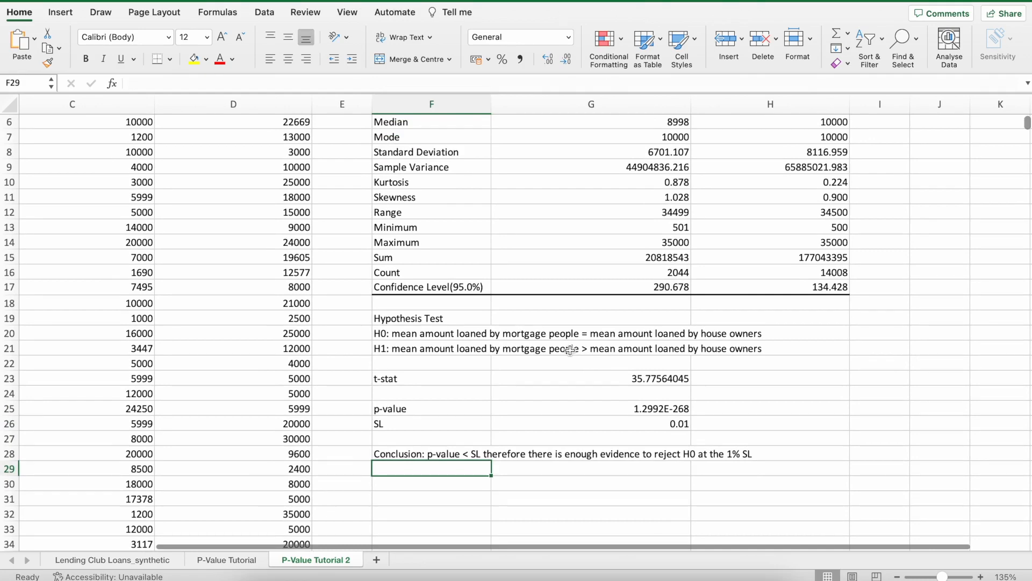
scroll(570, 350, up, 1)
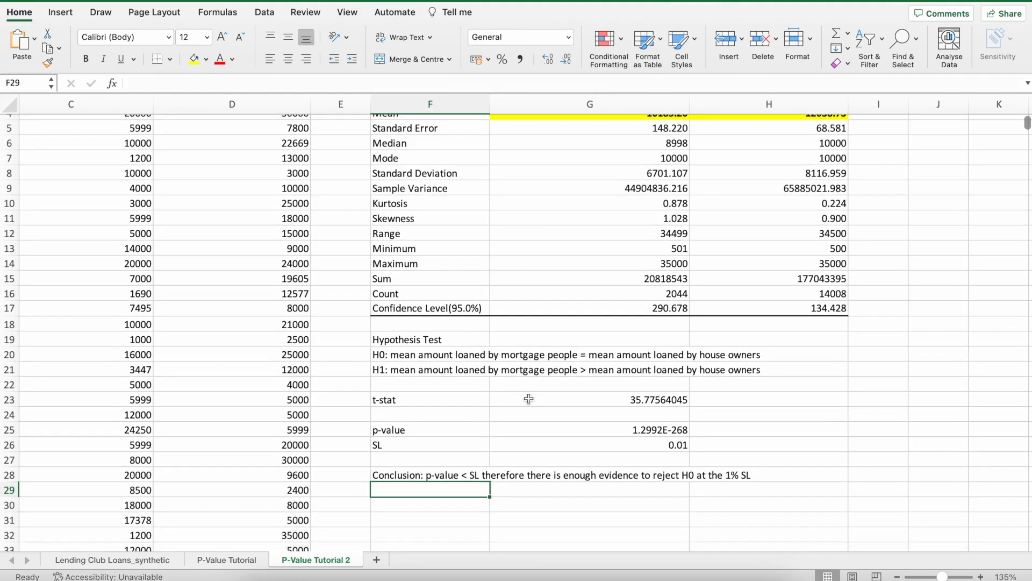
text(C)
key(BackSpace)
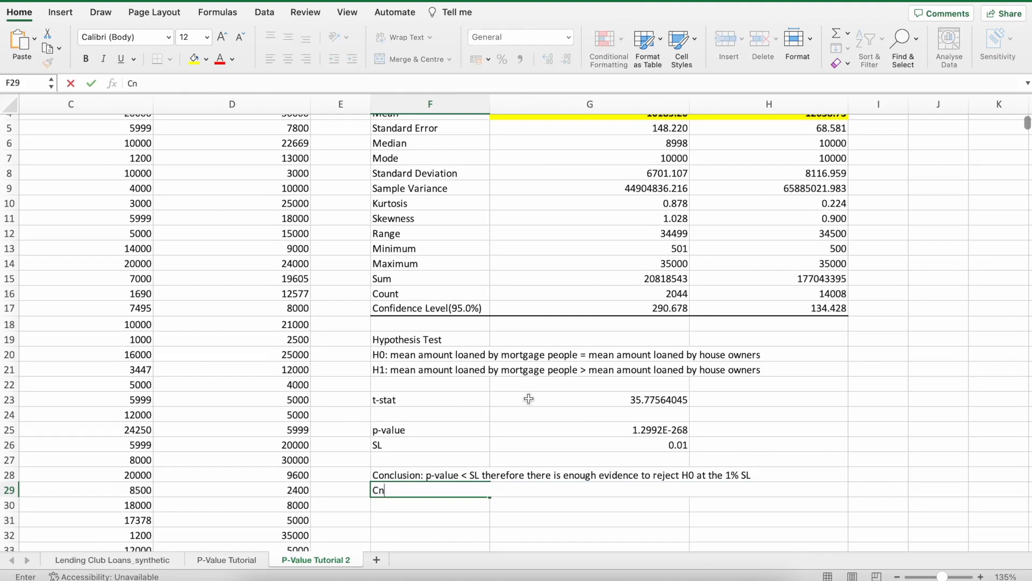
text(onclusiom: p)
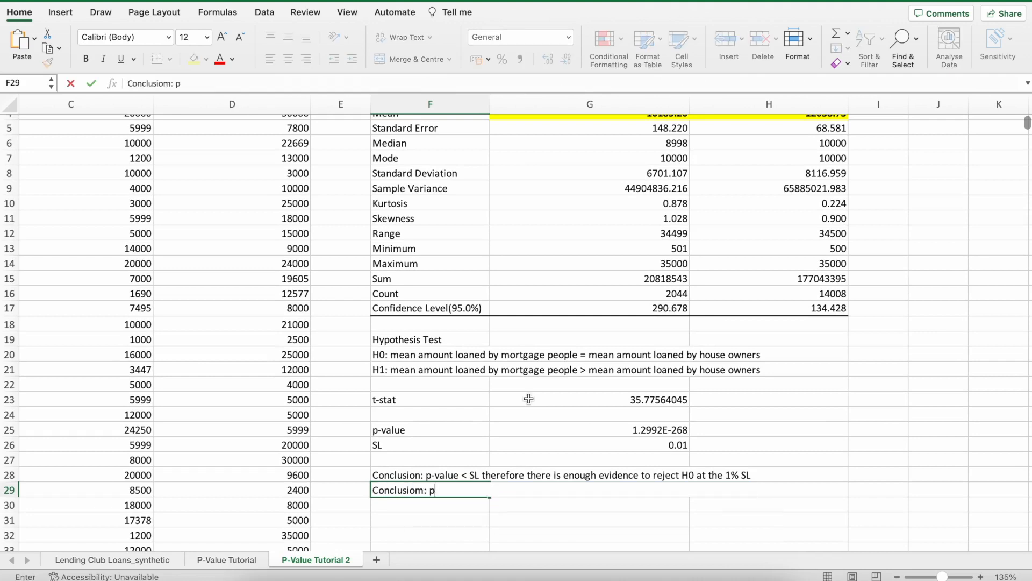
key(BackSpace)
key(BackSpace)
key(BackSpace)
key(BackSpace)
text(n: p-value < )
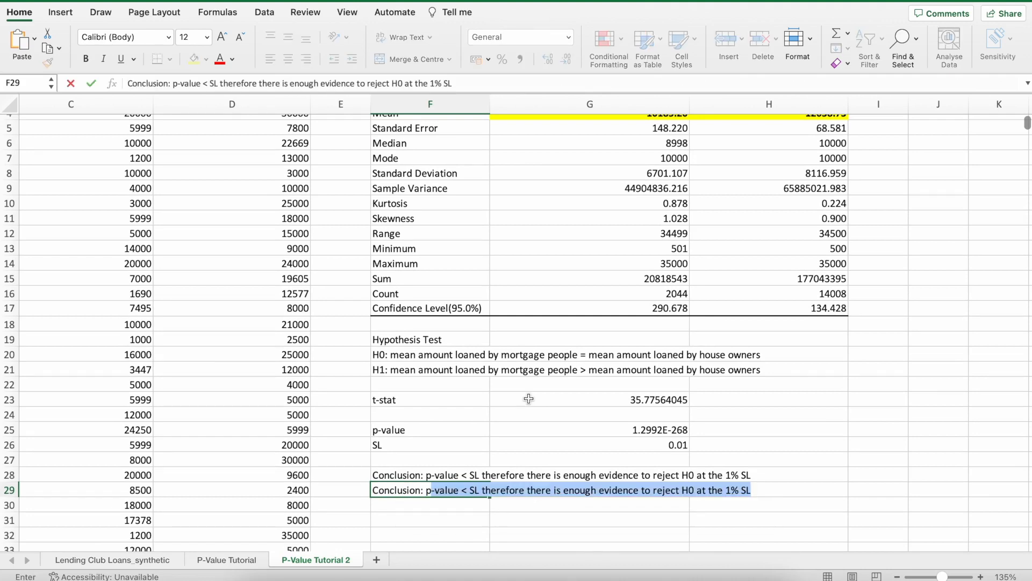
text(SL )
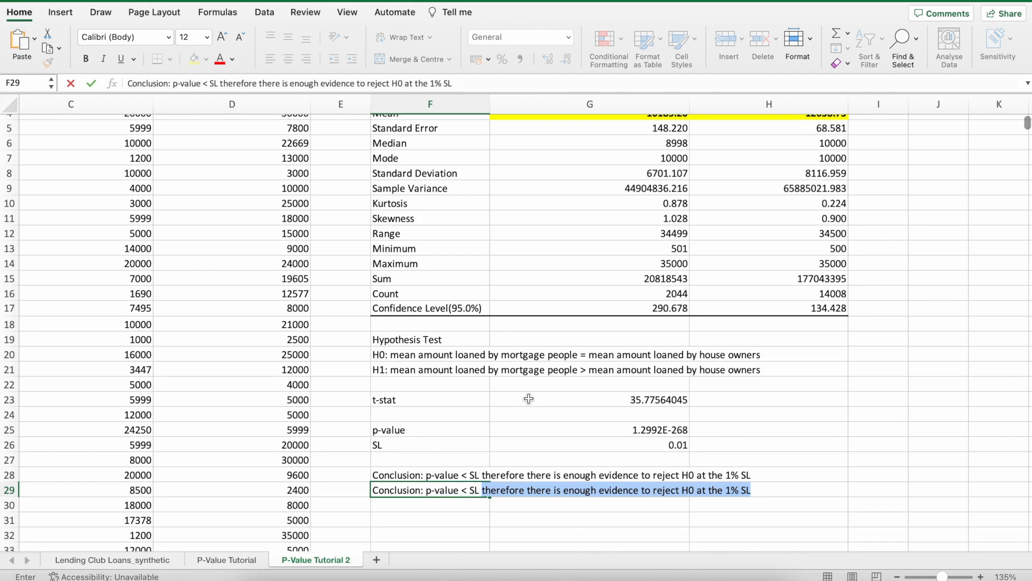
text(therefore, there is)
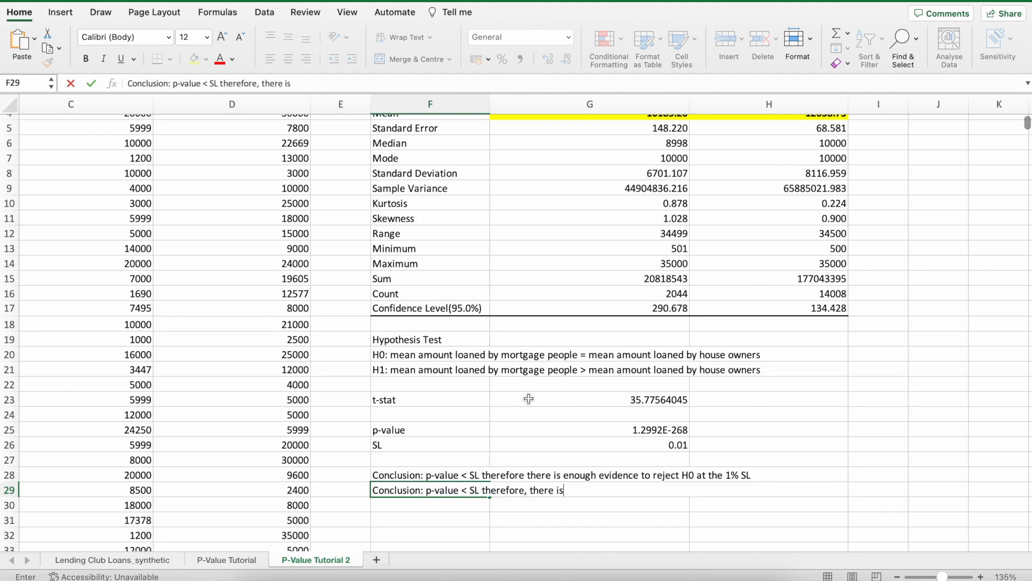
text( enough evidence to )
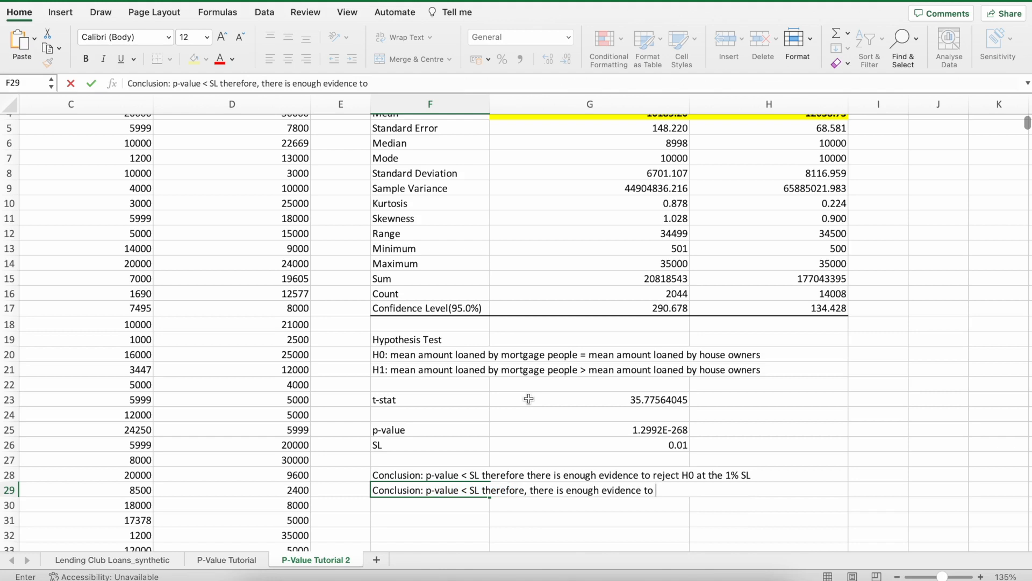
text(suggest tha)
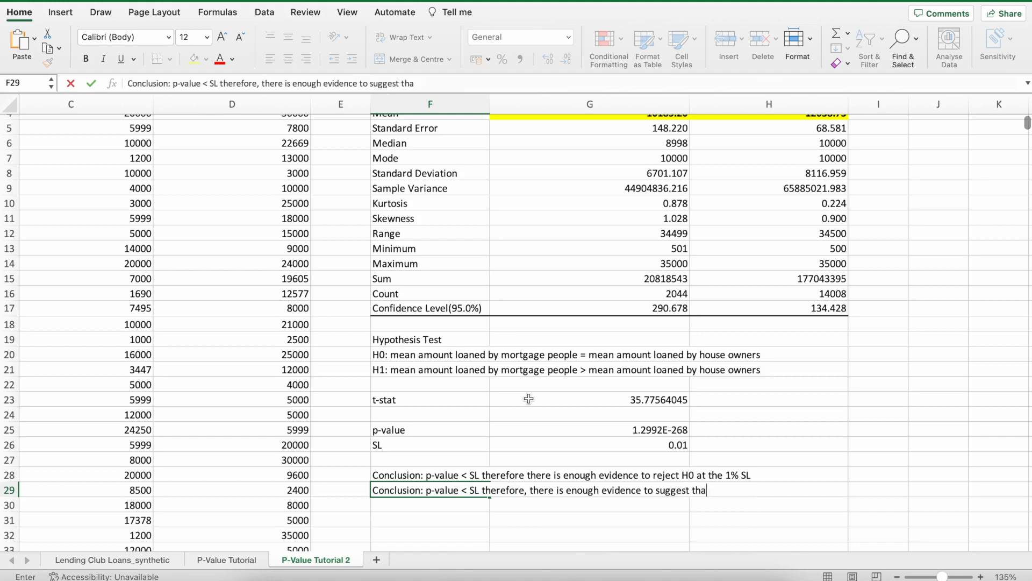
Finish F29 with "suggest that the average amount loaned to mortgage people is not equal to the average amount loaned to house owners".
key(BackSpace)
key(BackSpace)
text(hat the am)
text(erage a)
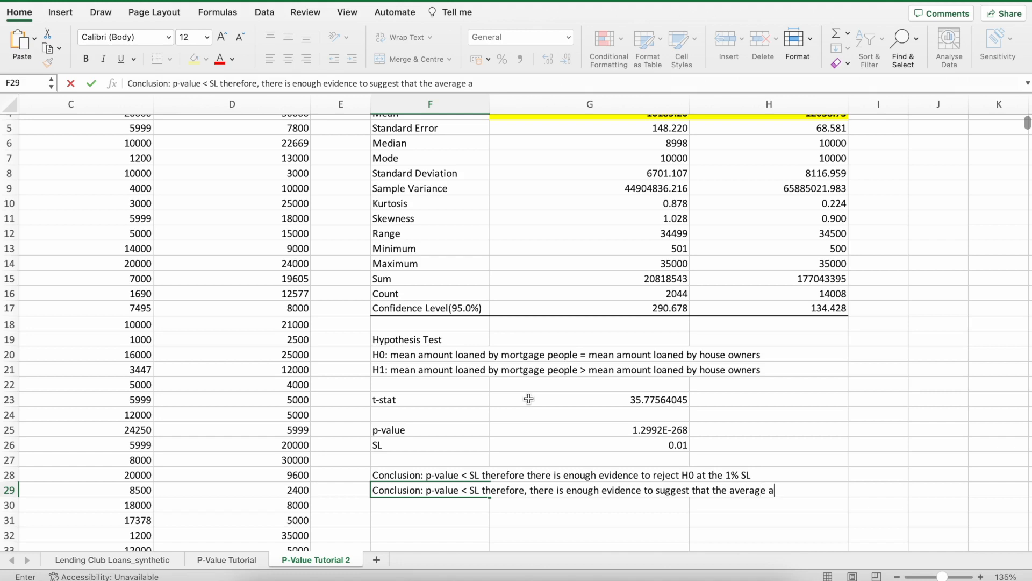
text(mount loaned t)
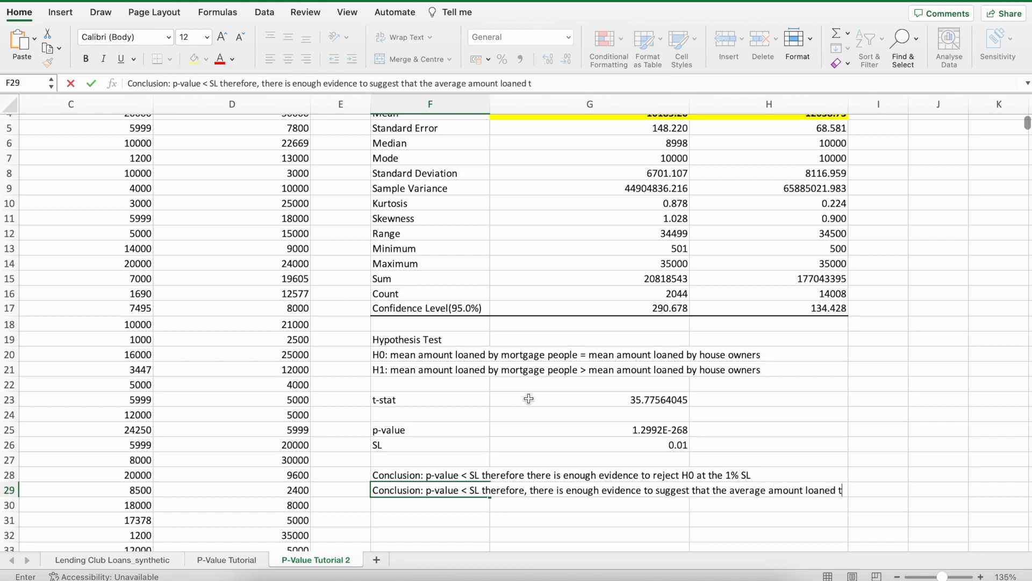
text(to mortgage people )
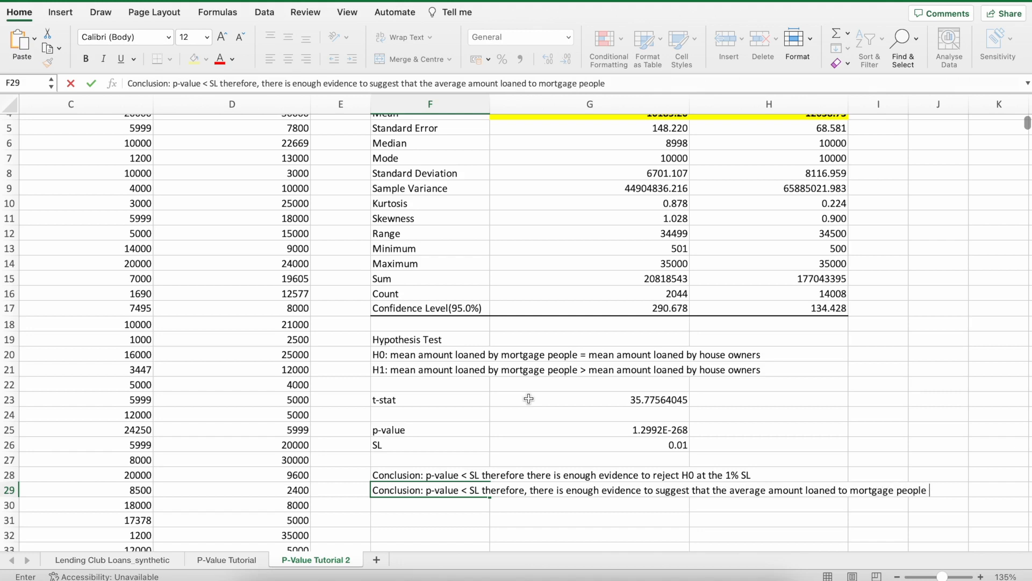
text(is not equal)
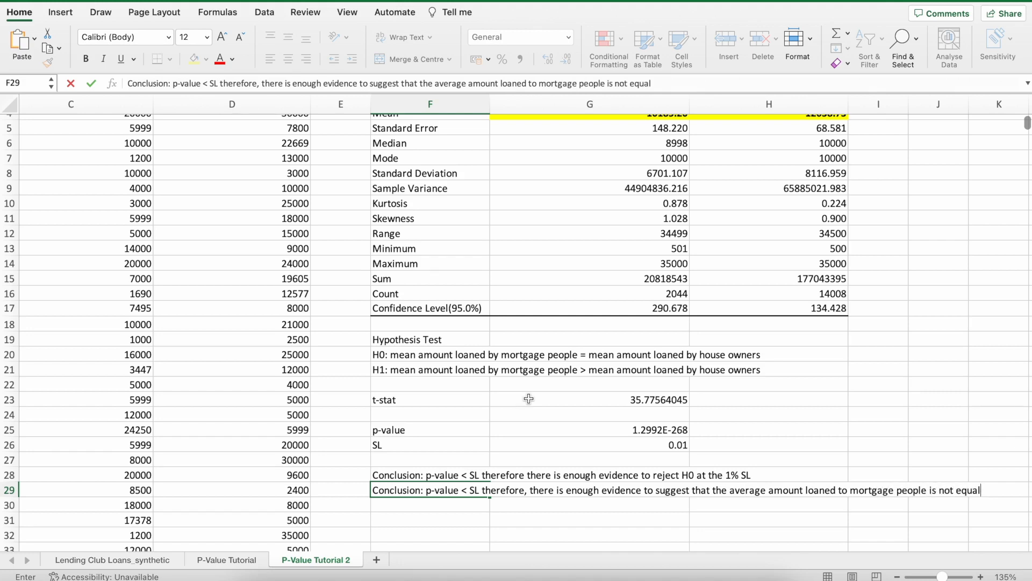
text( to the average amount loaned )
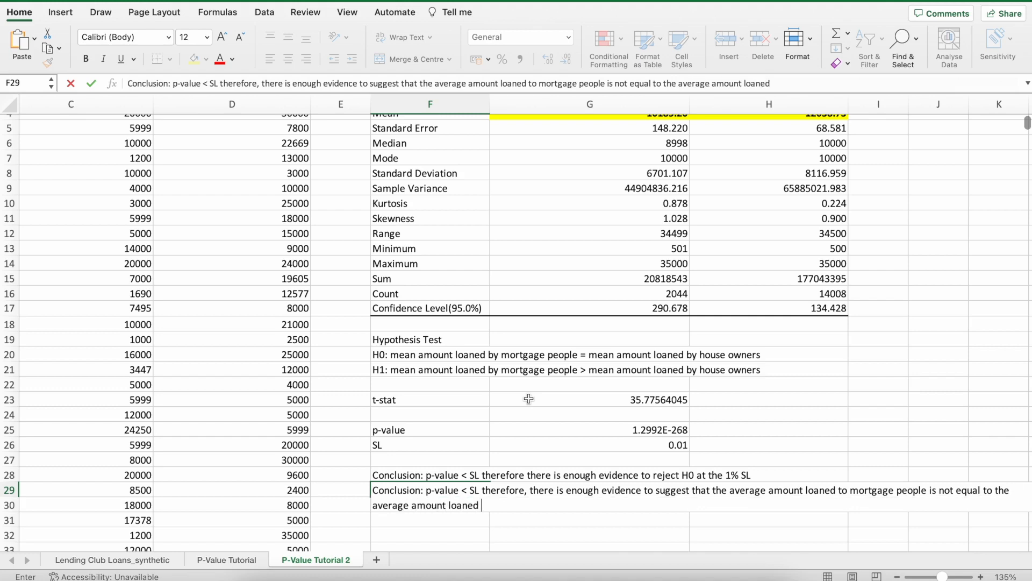
text(to house owners)
key(Return)
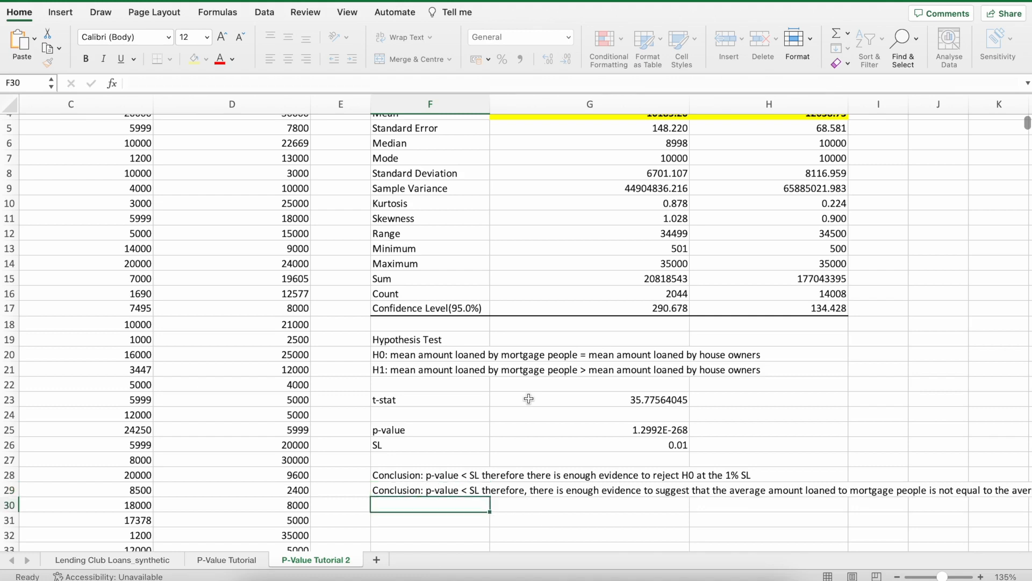
Append "at the 1% SL" to the end of the second conclusion in F29.
scroll(529, 398, down, 3)
scroll(544, 409, down, 2)
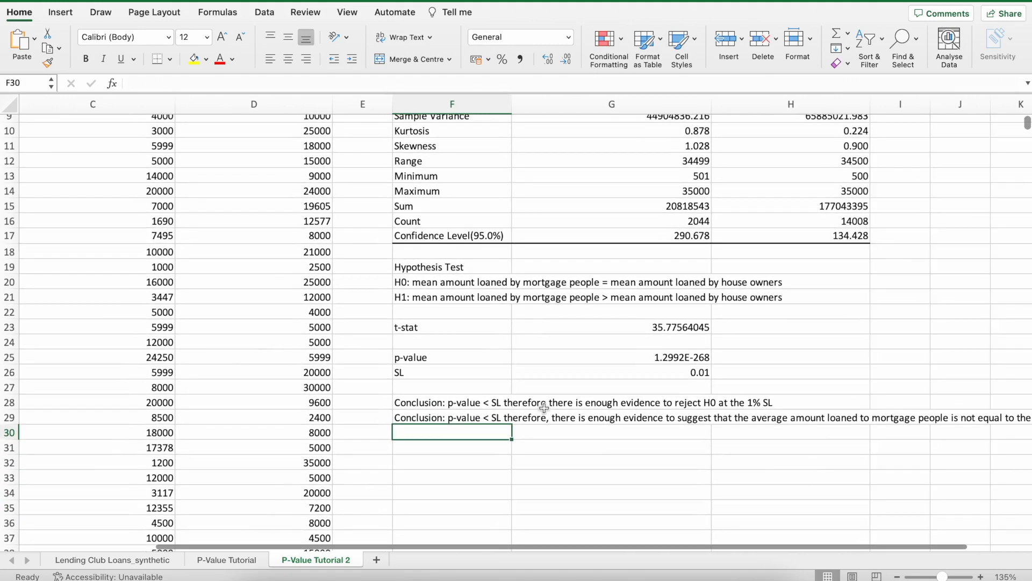
click(453, 420)
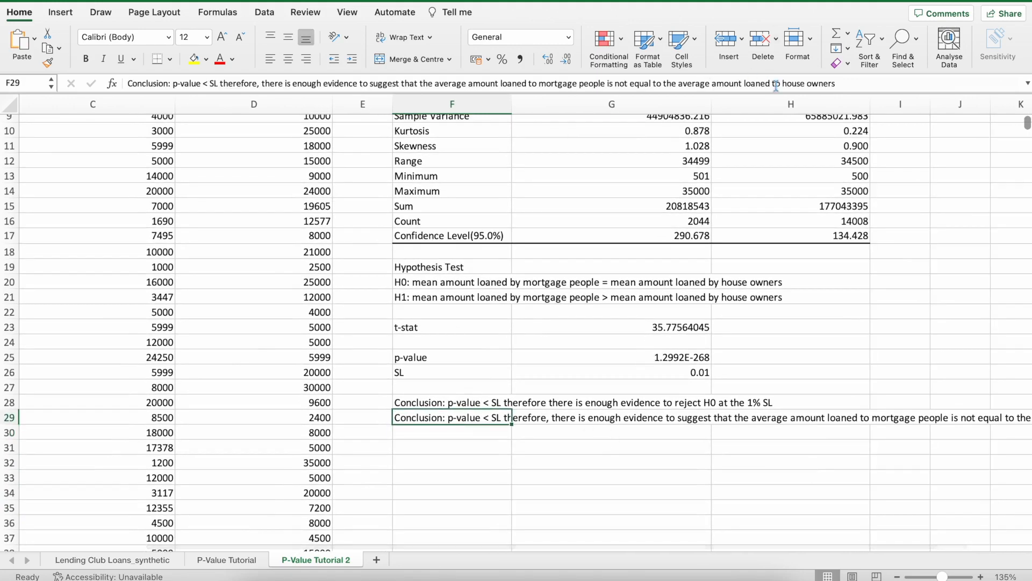
click(877, 88)
text(at the 1)
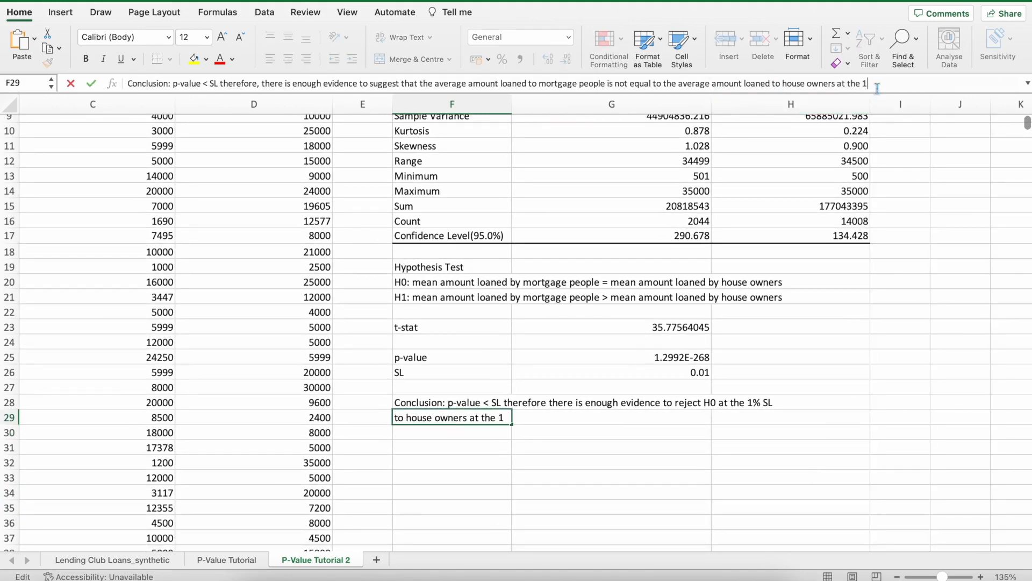
text(% SL)
key(Return)
Enter "1% SL" in F22, directly below the H1 hypothesis.
scroll(801, 302, down, 3)
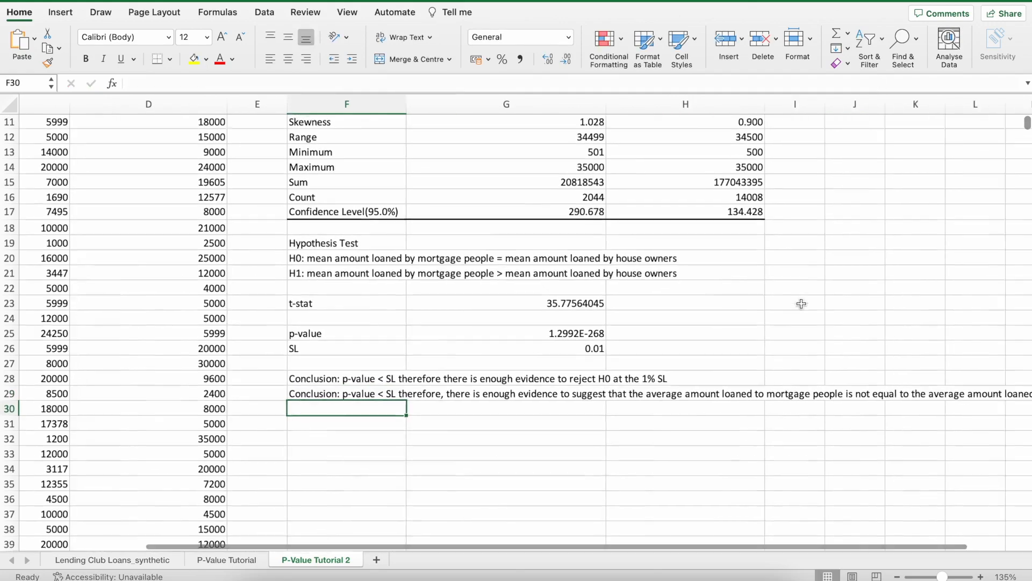
scroll(801, 301, right, 3)
scroll(811, 289, down, 5)
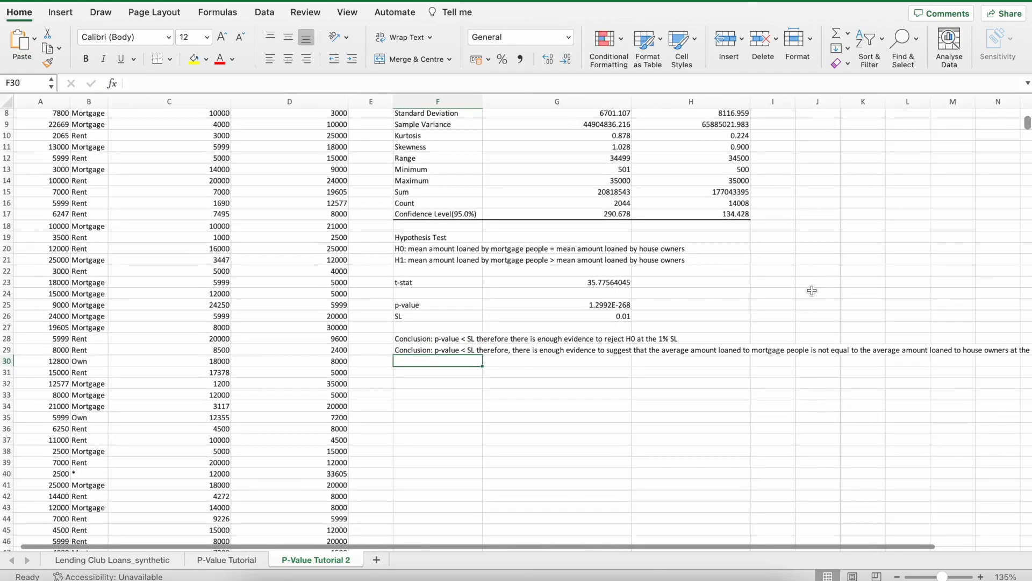
click(452, 298)
text(1% SL)
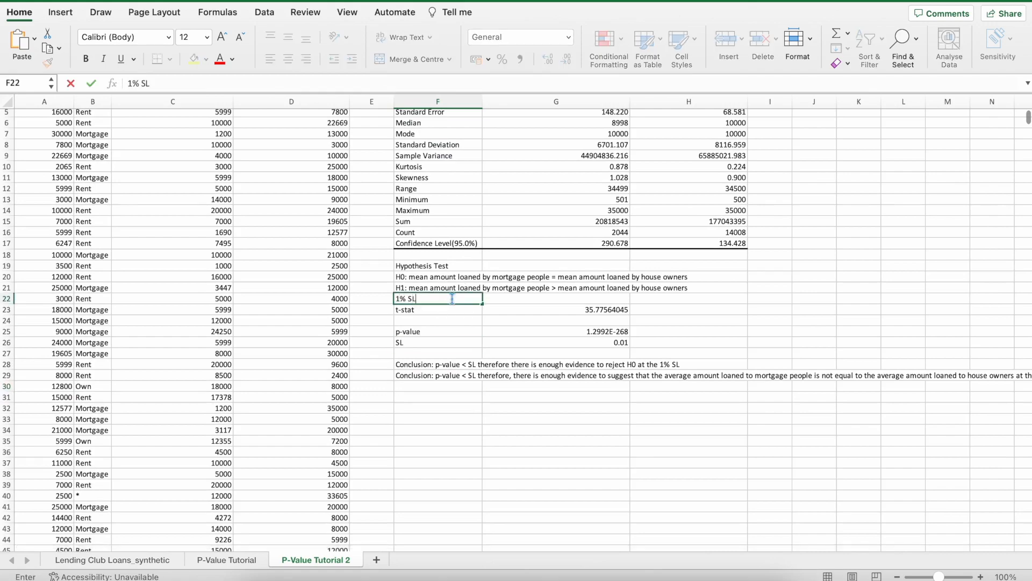
key(Return)
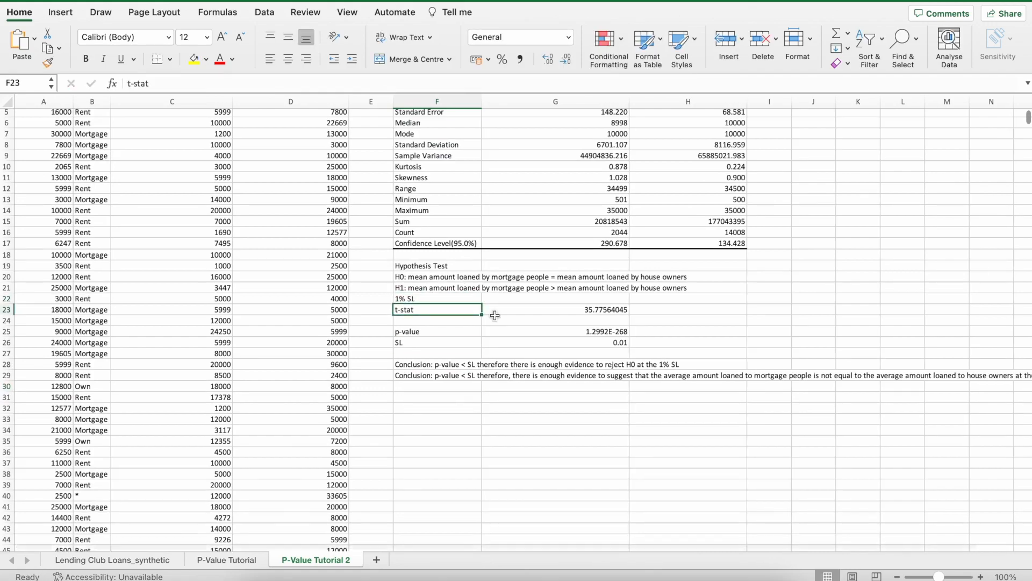
Review the whole analysis, from the descriptive statistics through the hypotheses and test values to both written conclusions.
scroll(484, 311, right, 2)
scroll(495, 315, up, 3)
scroll(495, 316, up, 1)
scroll(495, 315, right, 1)
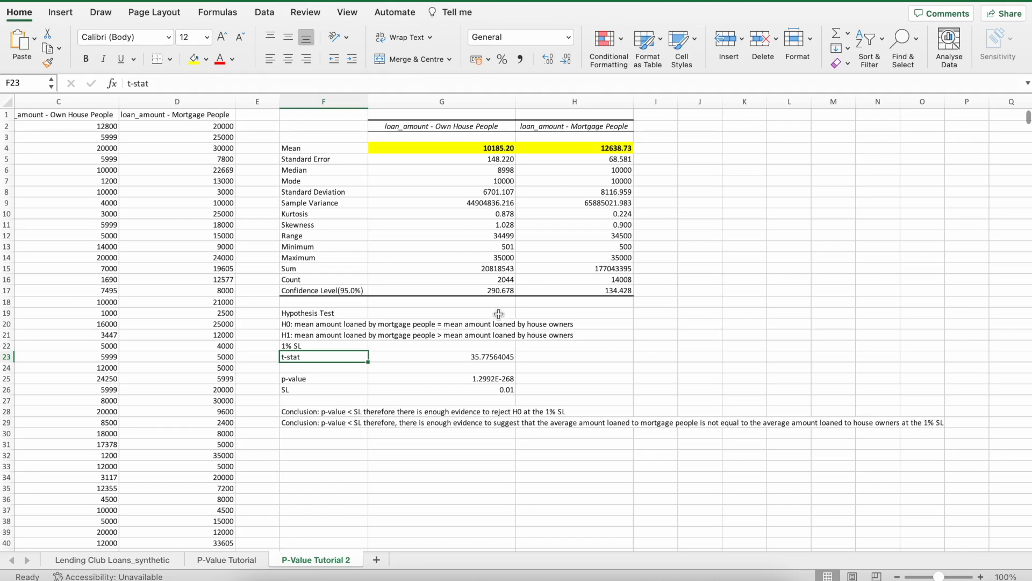
click(331, 445)
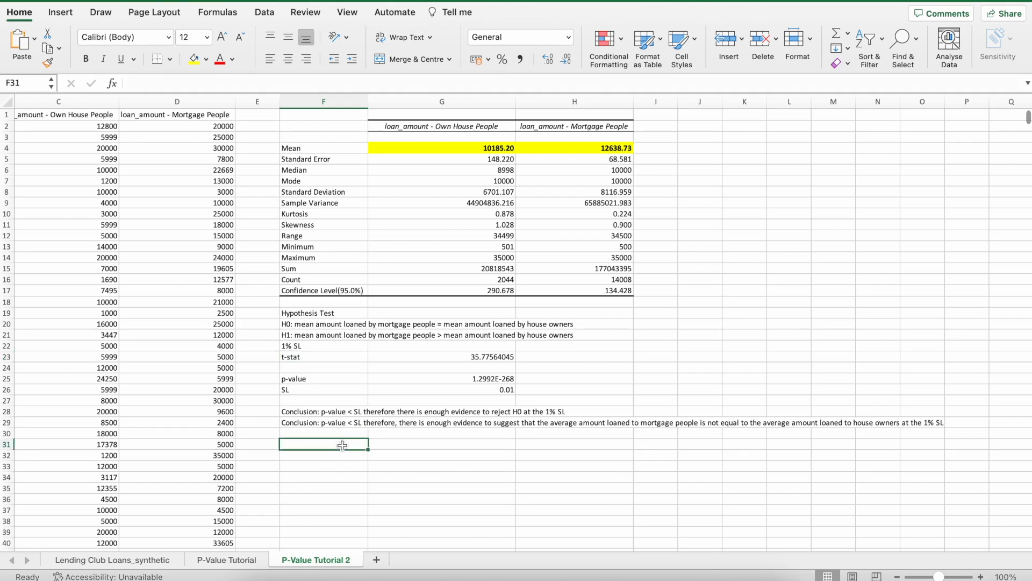
mouse_move(385, 457)
mouse_down()
mouse_move(359, 448)
mouse_move(389, 458)
mouse_up()
click(393, 467)
click(341, 448)
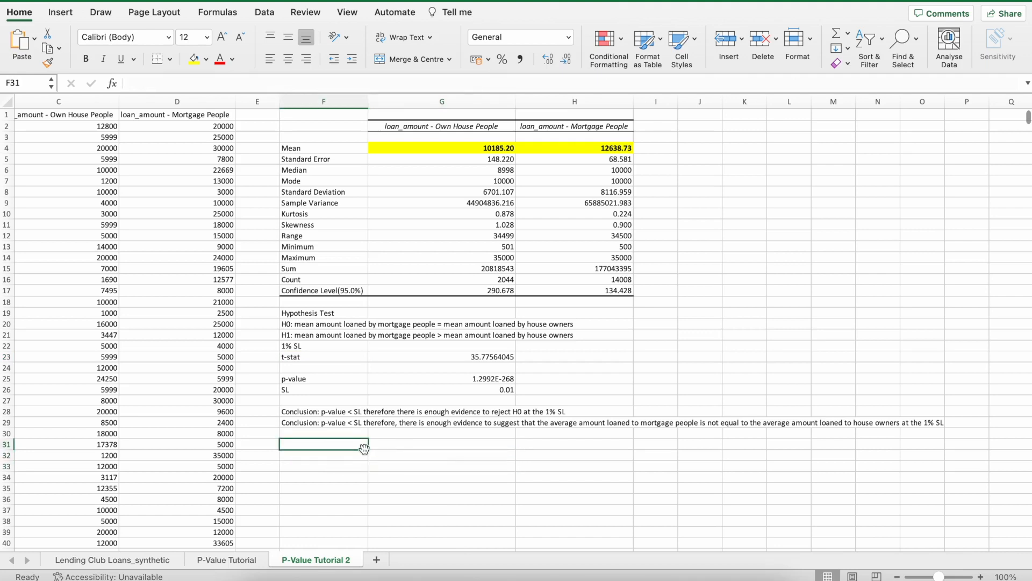